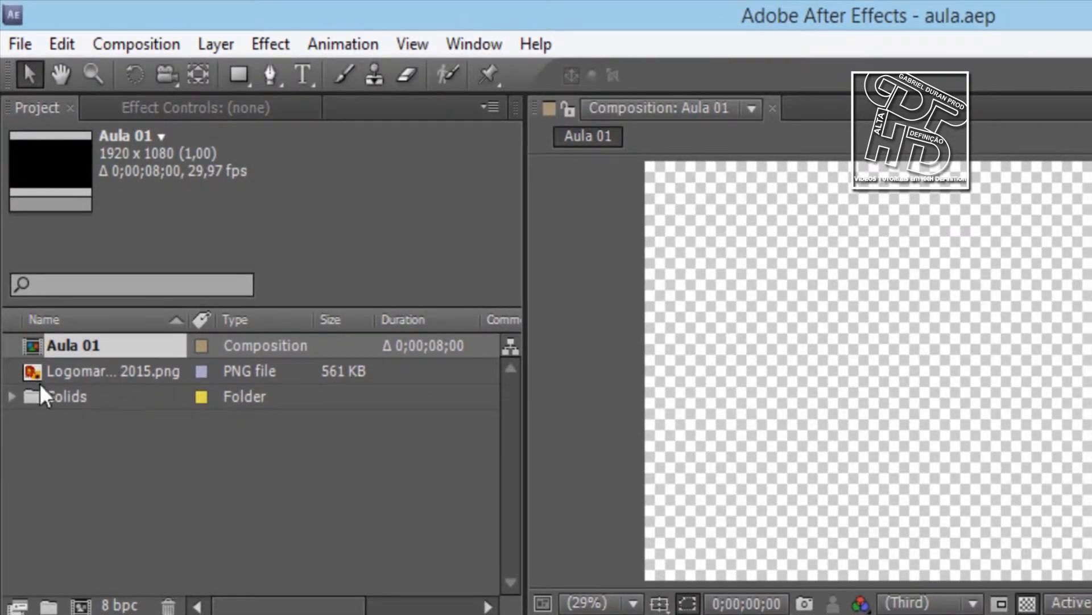
Examine the project's Aula 01 composition, logo PNG and Solids folder, and the commands for importing footage
left_click(12, 397)
left_click(12, 396)
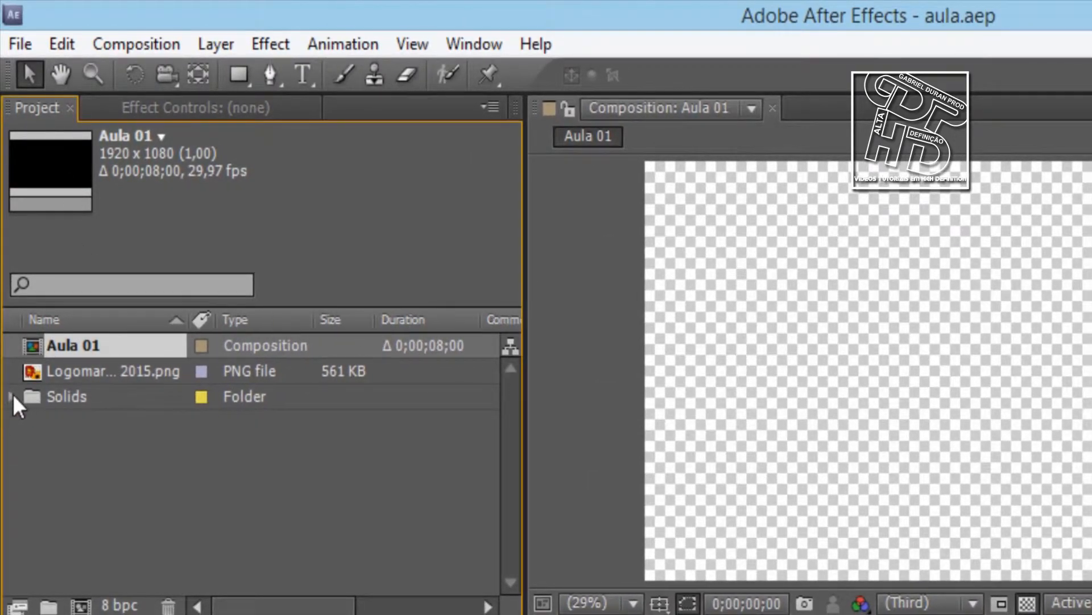
left_click(156, 370)
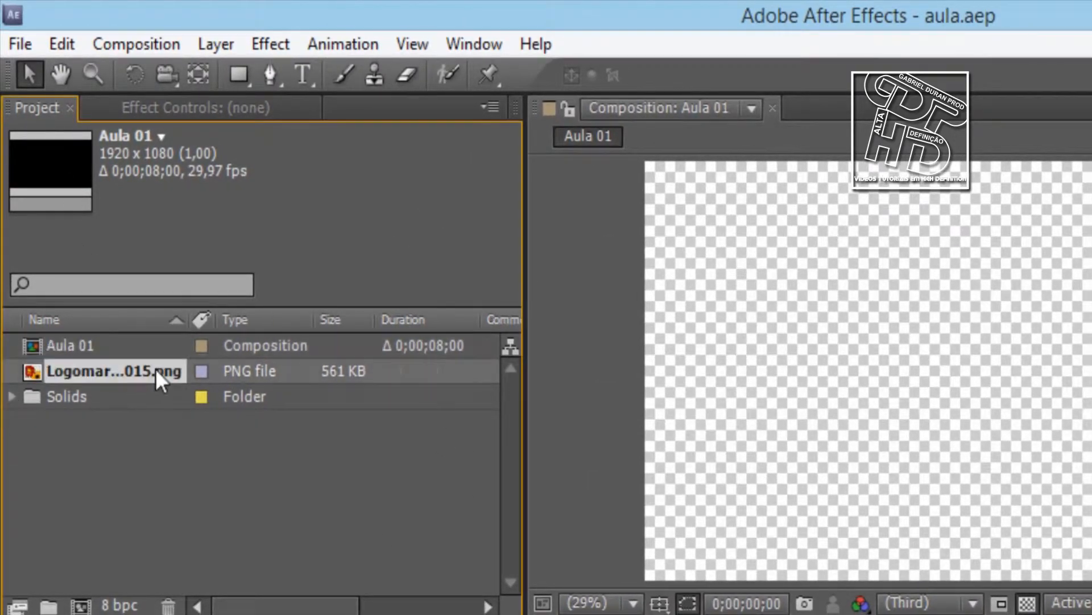
left_click(111, 425)
left_click(91, 340)
left_click(102, 369)
left_click(20, 47)
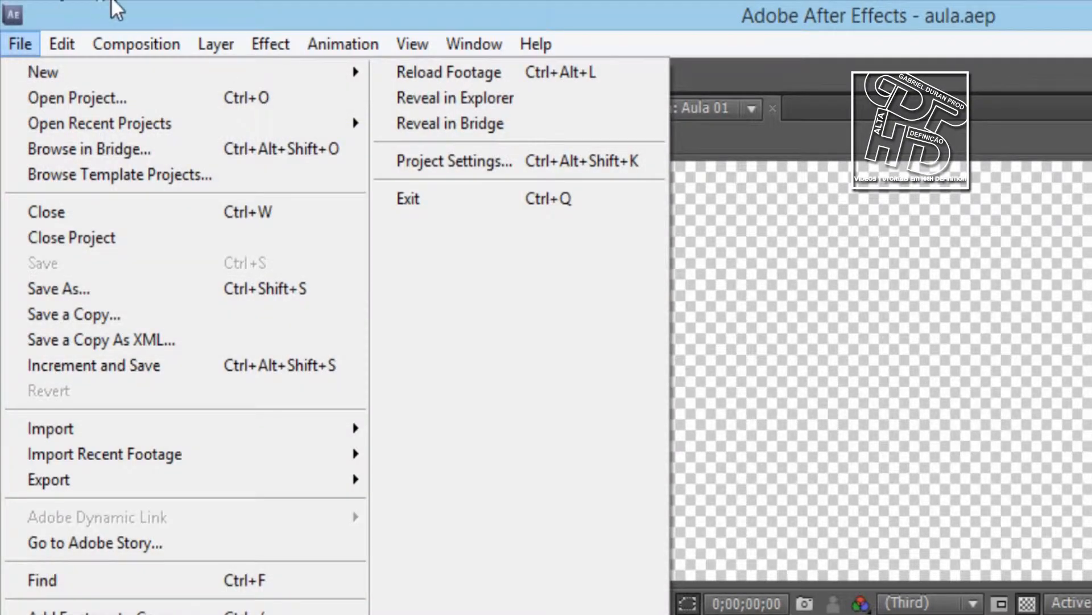
left_click(113, 9)
left_click(20, 44)
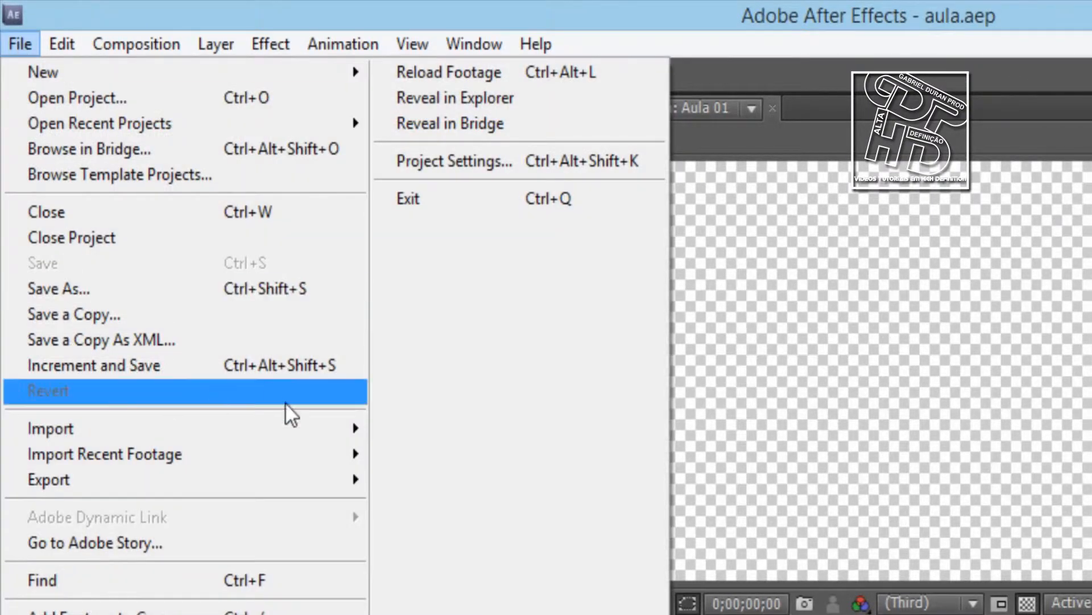
mouse_move(317, 436)
left_click(443, 612)
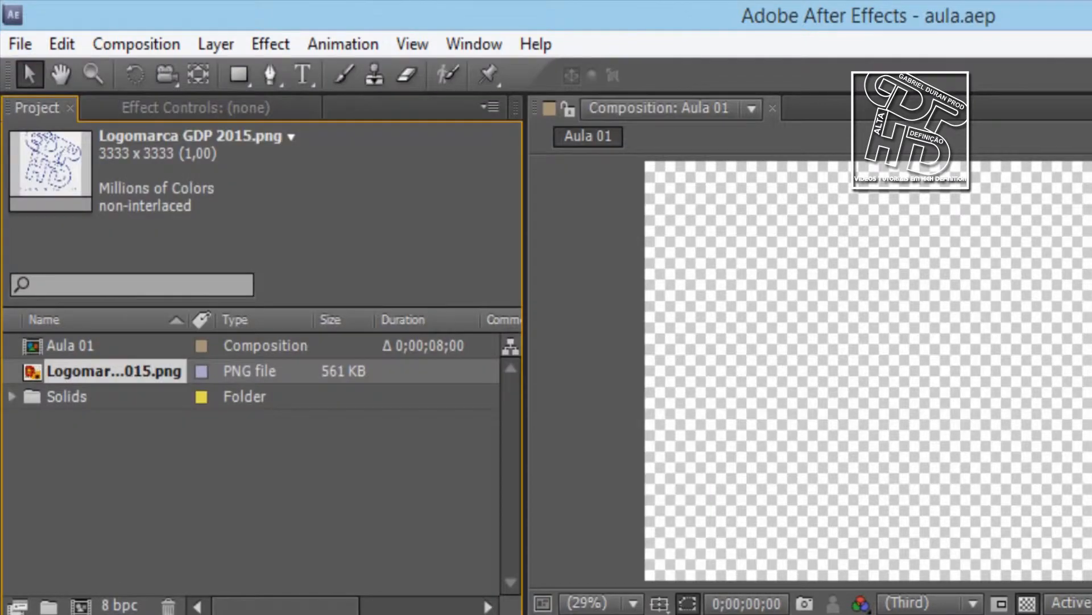
left_click(273, 548)
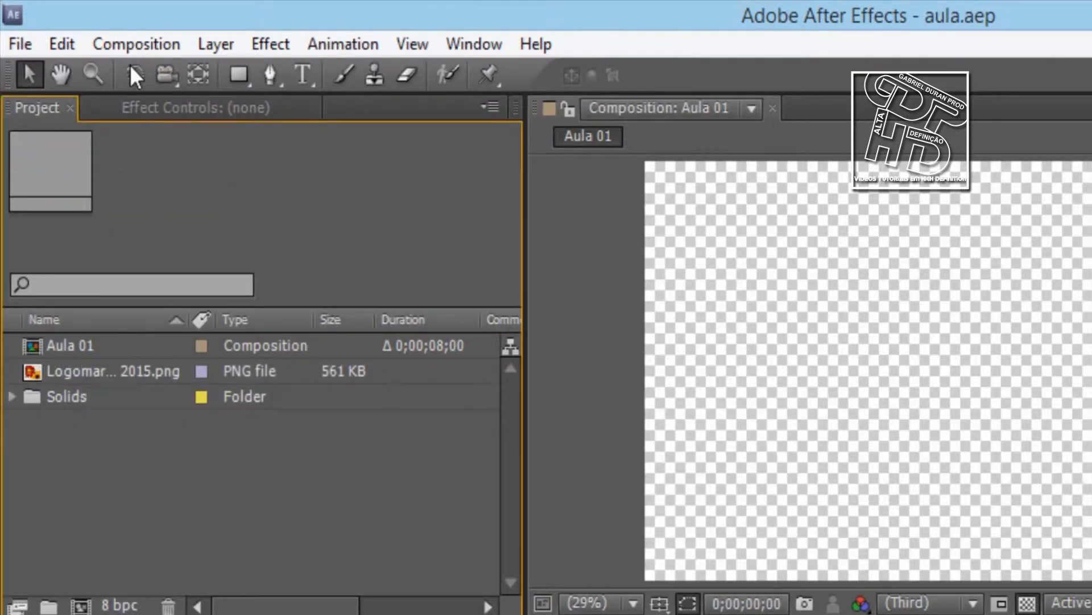
Inspect Adjustment Layer 1 and Black Solid 1 inside the project's Solids folder, and collapse the folder
left_click(15, 397)
left_click(135, 424)
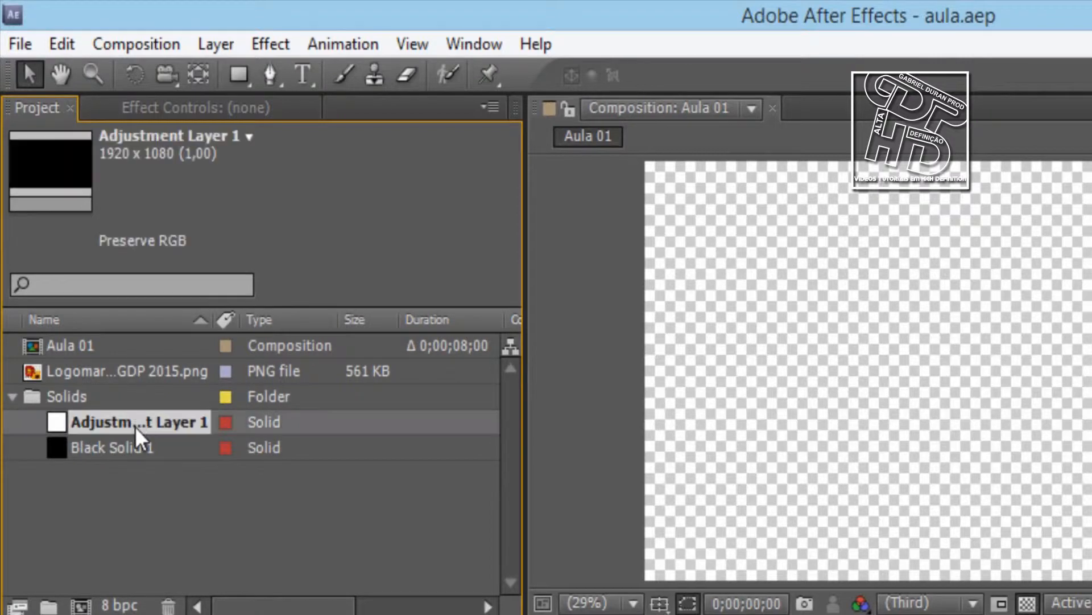
left_click(118, 446)
left_click(247, 485)
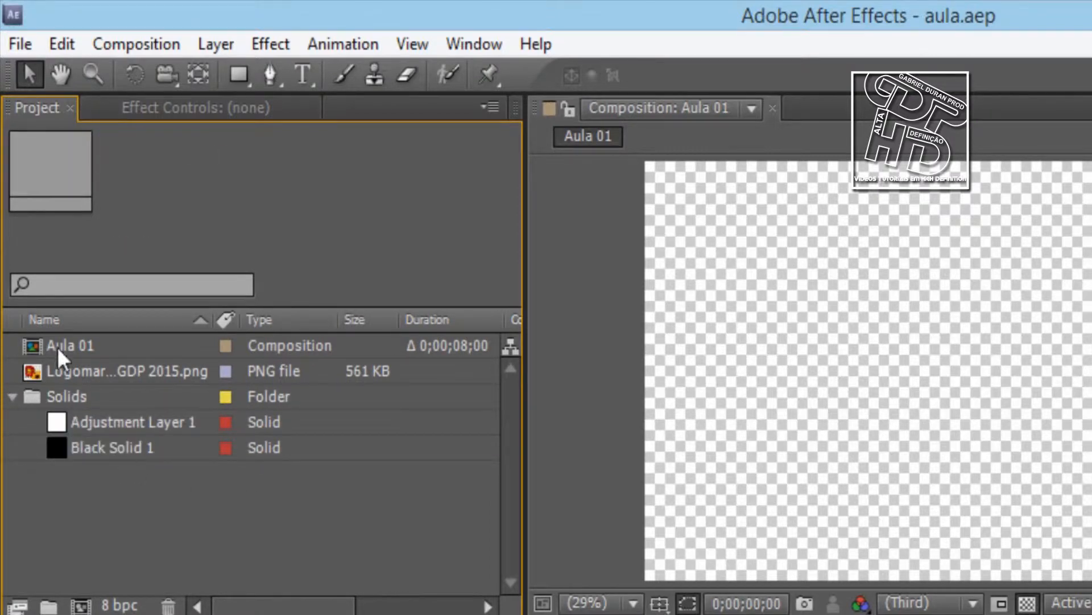
left_click(12, 397)
left_click(10, 398)
left_click(12, 397)
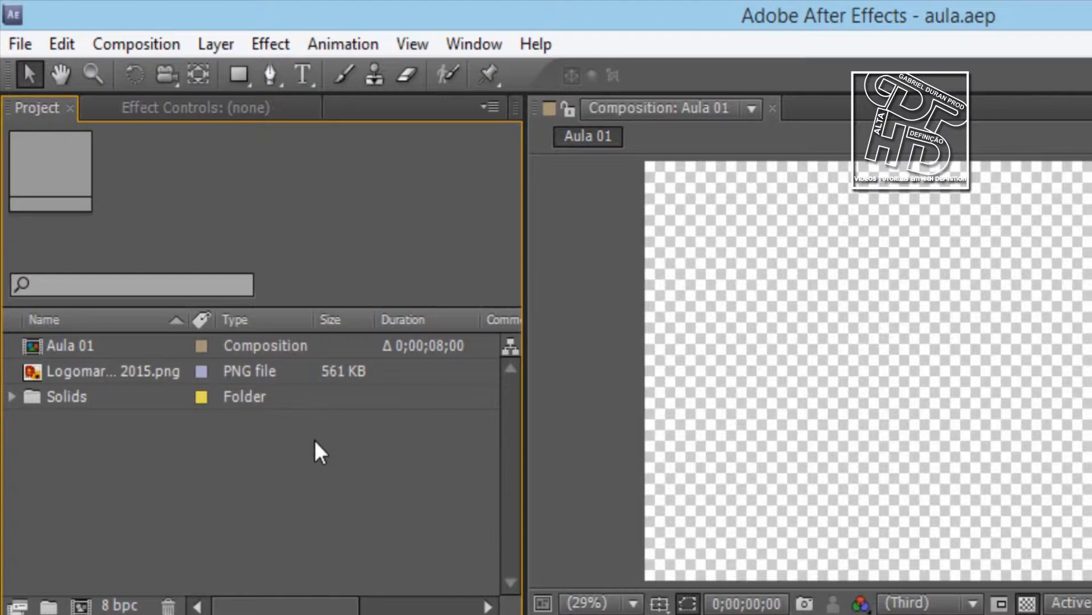
Bring up the Effect Controls in place of the project's item list
left_click(135, 111)
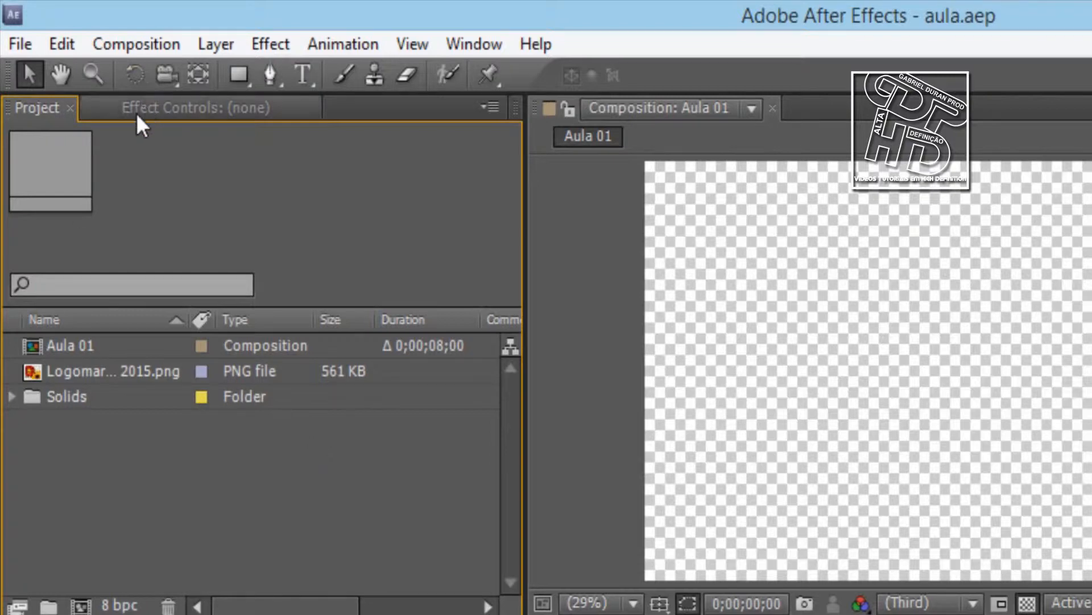
left_click(59, 110)
left_click(106, 111)
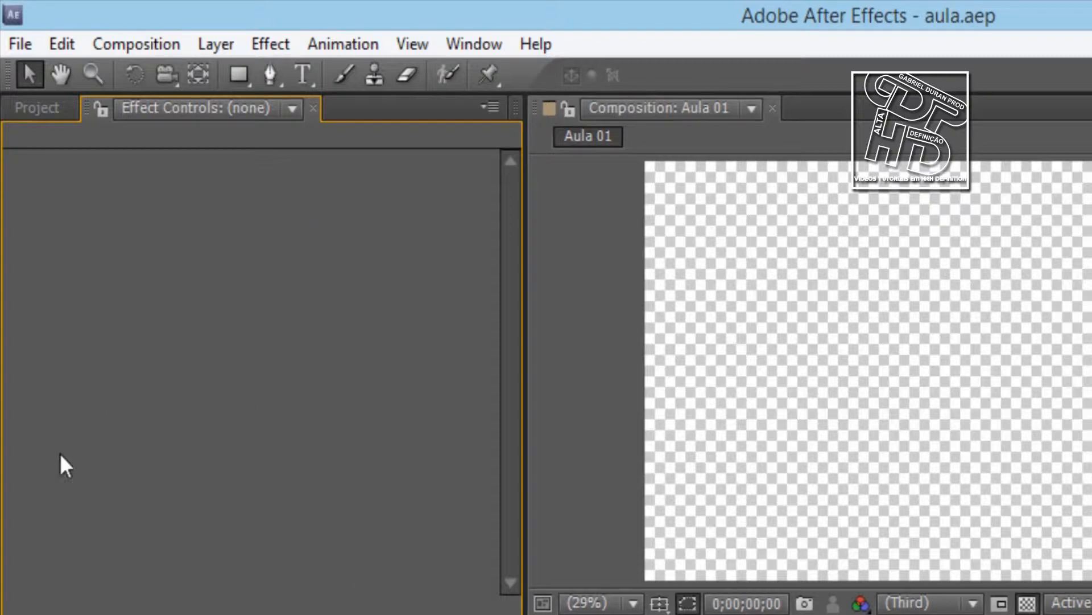
Create a new black solid layer in the Aula 01 composition, keeping its 1920 x 1080 px size
left_click(231, 44)
left_click(210, 40)
left_click(60, 614)
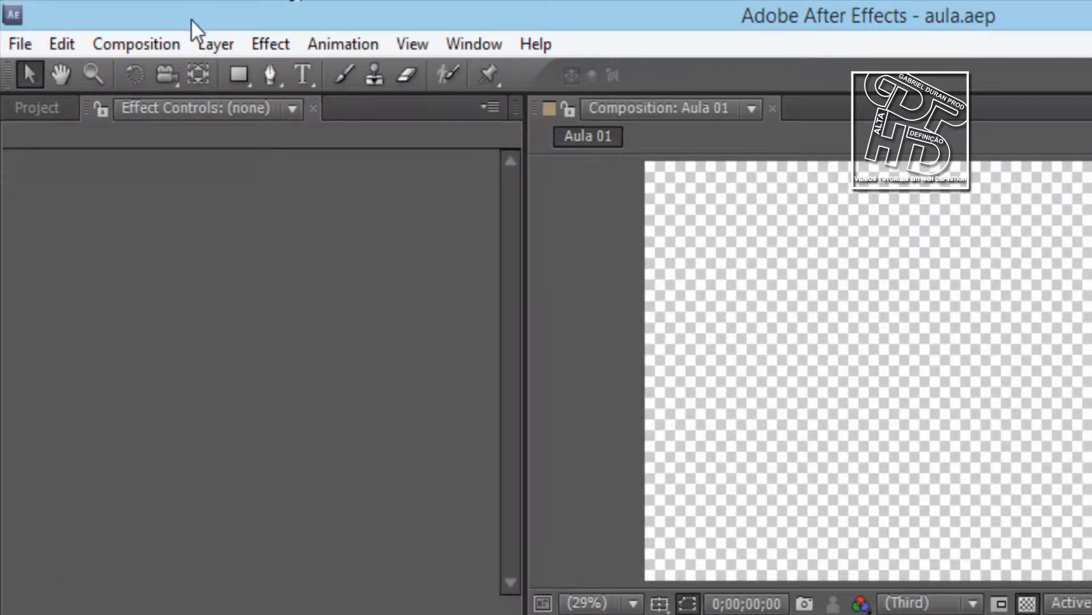
left_click(235, 44)
mouse_move(361, 78)
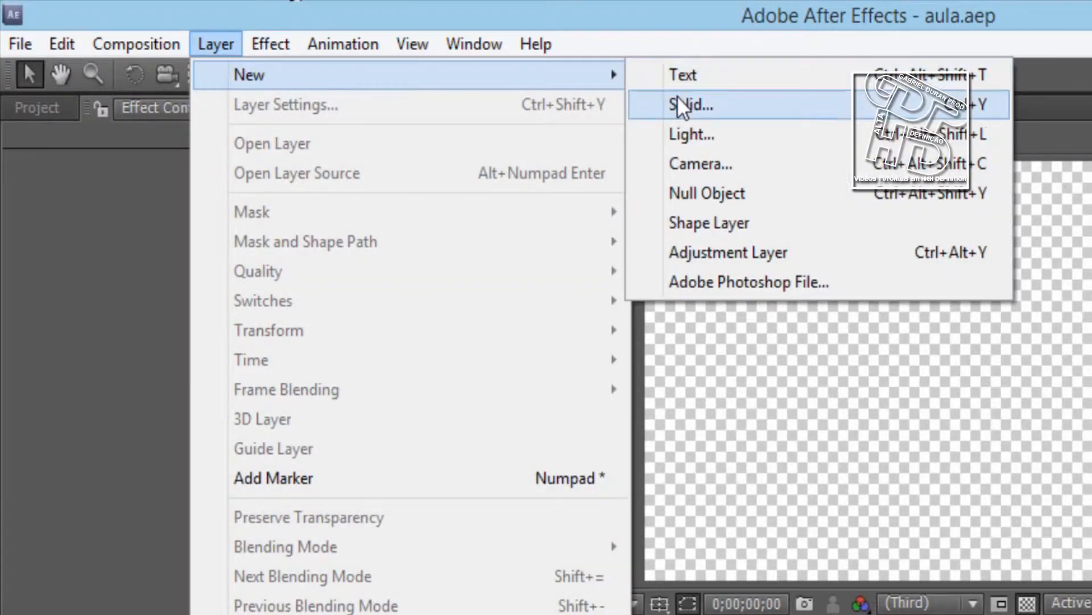
left_click(695, 107)
left_click(873, 592)
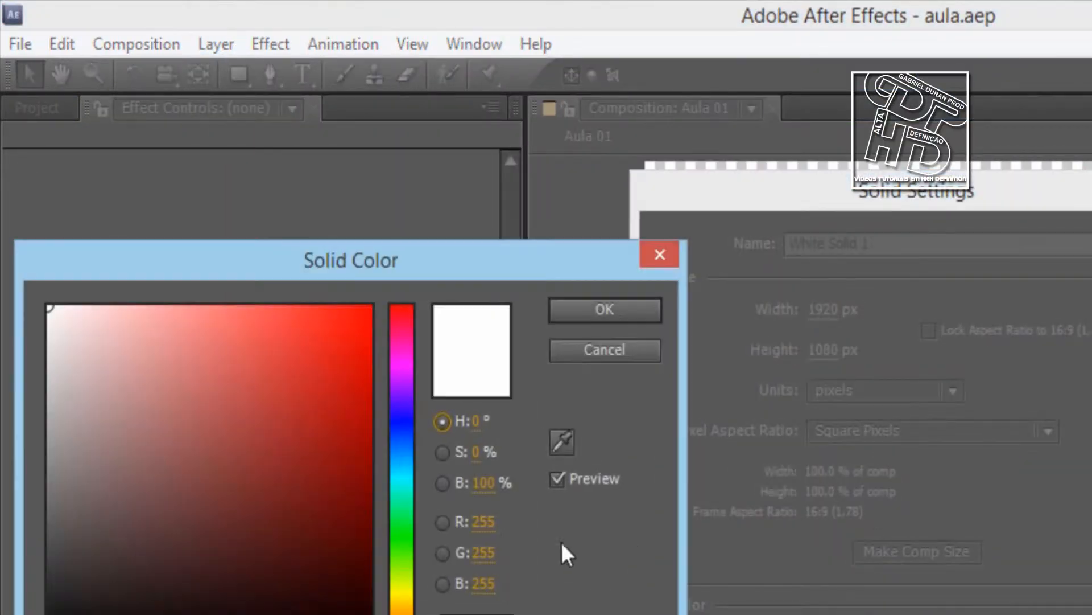
left_click_drag(49, 597, 46, 614)
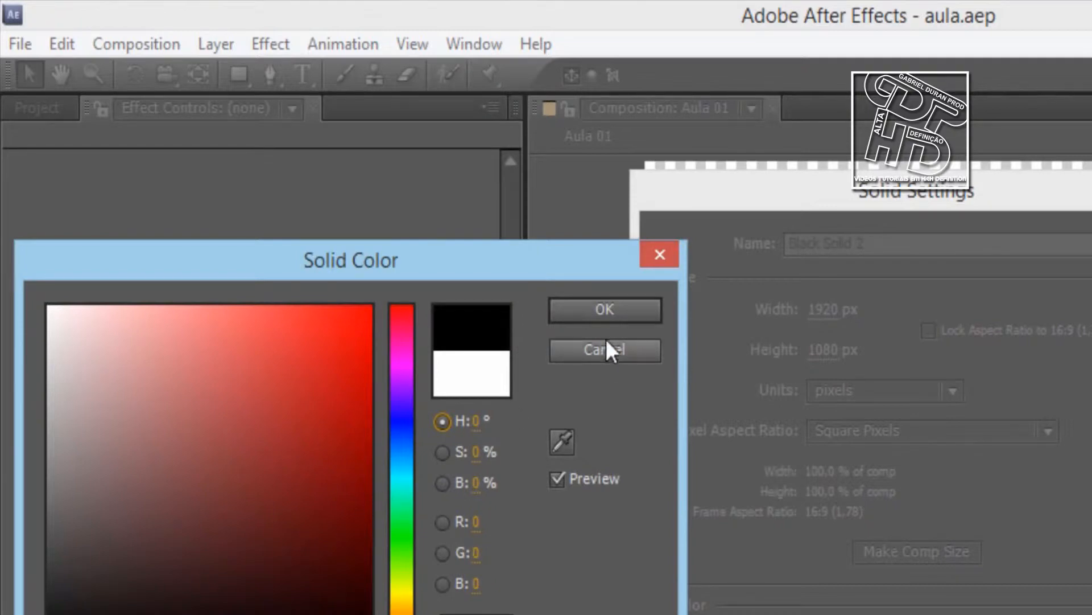
left_click(604, 311)
key("Return")
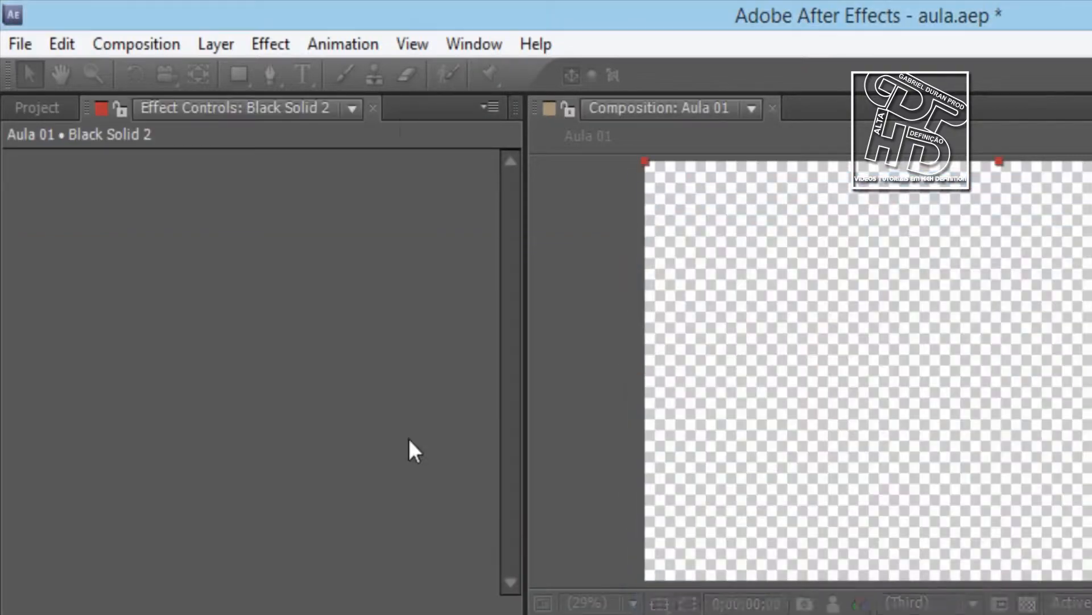
Apply the Knoll Light Factory effect Light Factory to the new black solid
left_click(276, 44)
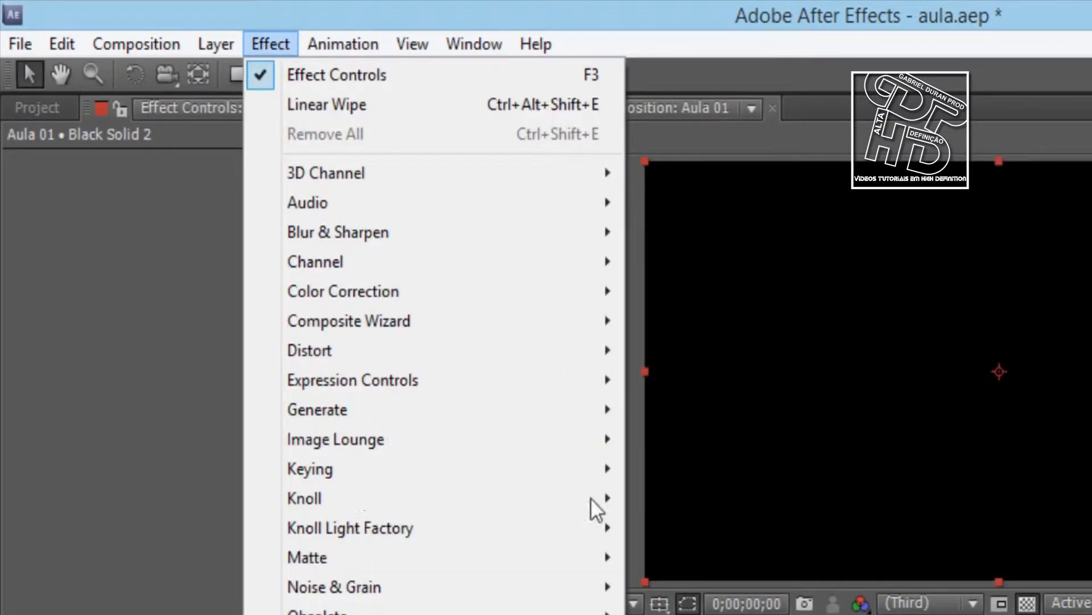
mouse_move(481, 536)
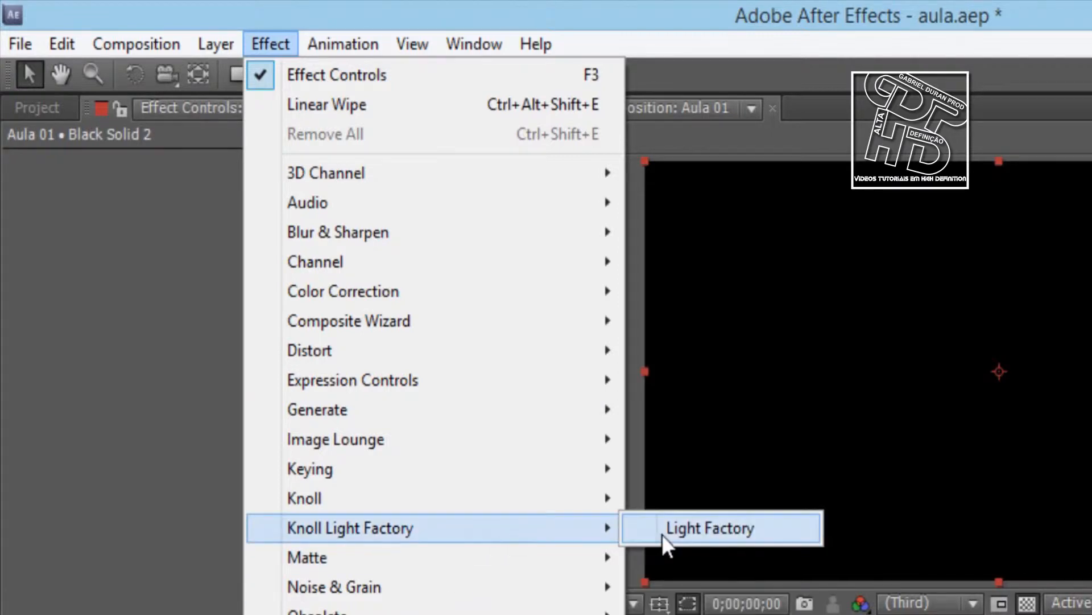
left_click(661, 532)
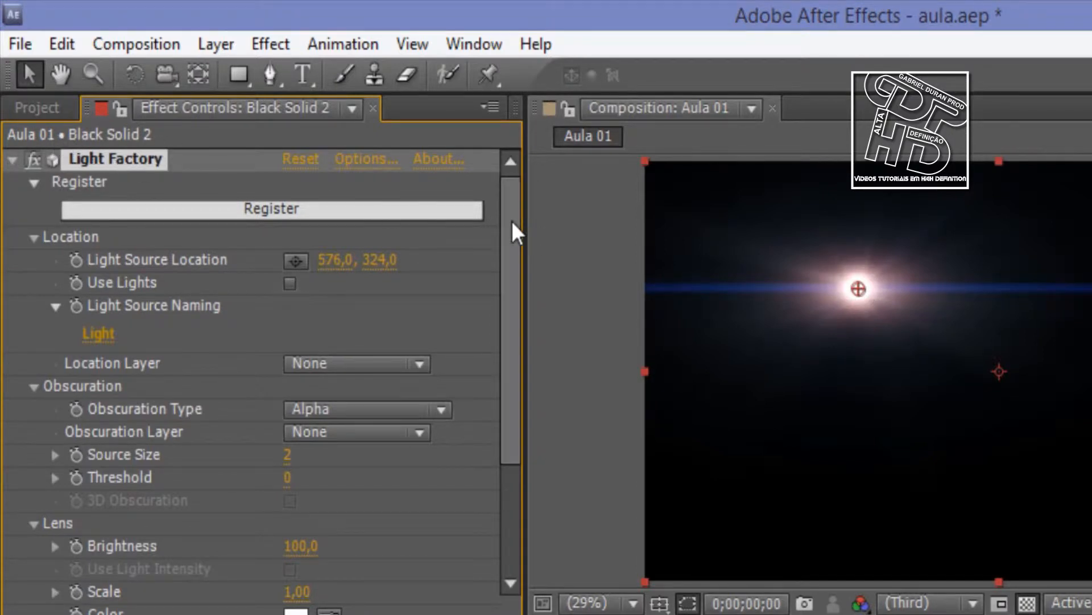
Move the Light Factory light source horizontally to 747, looking over the effect's other parameters
left_click_drag(511, 227, 507, 405)
left_click_drag(523, 211, 520, 206)
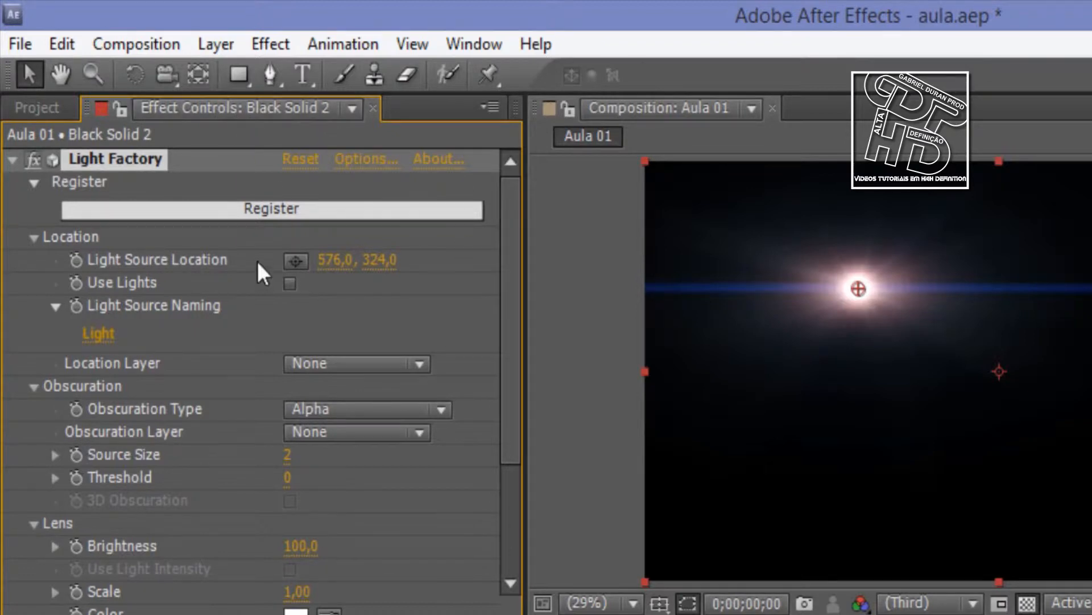
left_click_drag(337, 262, 561, 271)
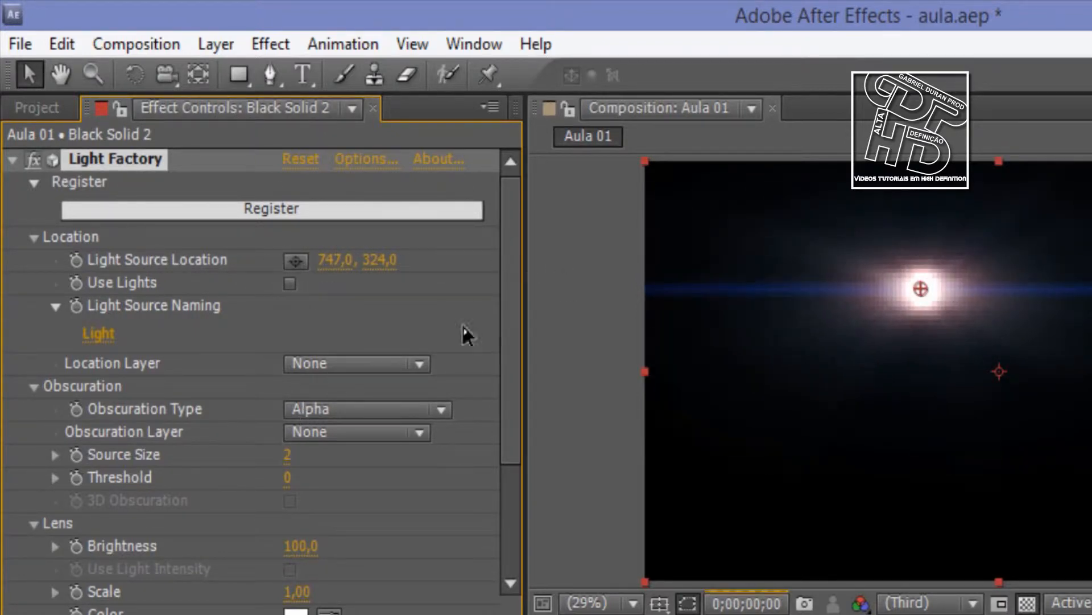
Try lens brightness values of 17 and 220 on the Light Factory flare, and set it to 65
scroll(370, 401, "down", 5)
left_click_drag(301, 377, 220, 385)
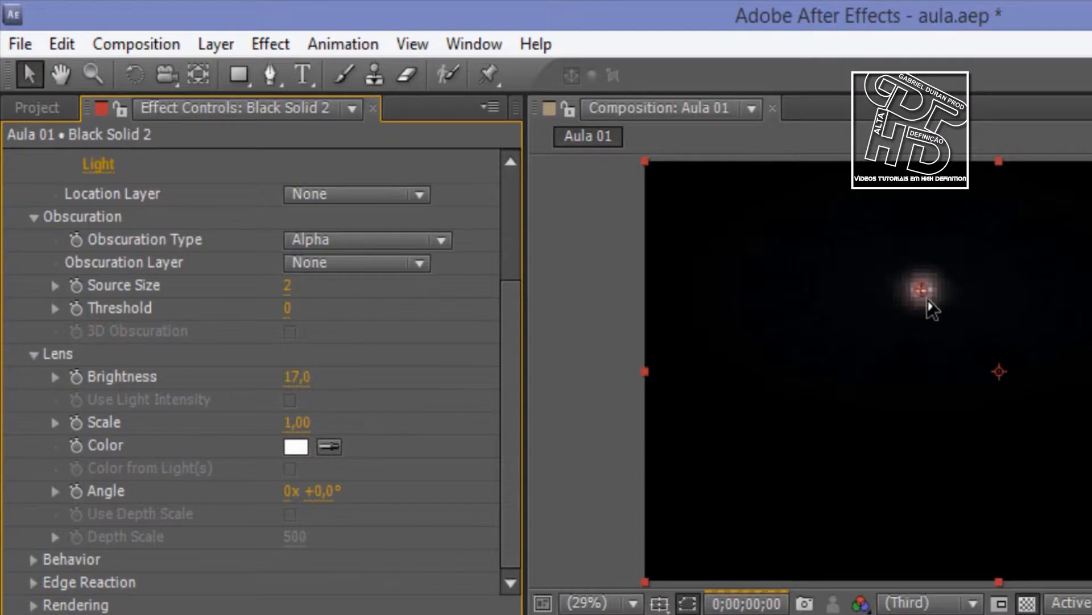
left_click_drag(300, 387, 571, 386)
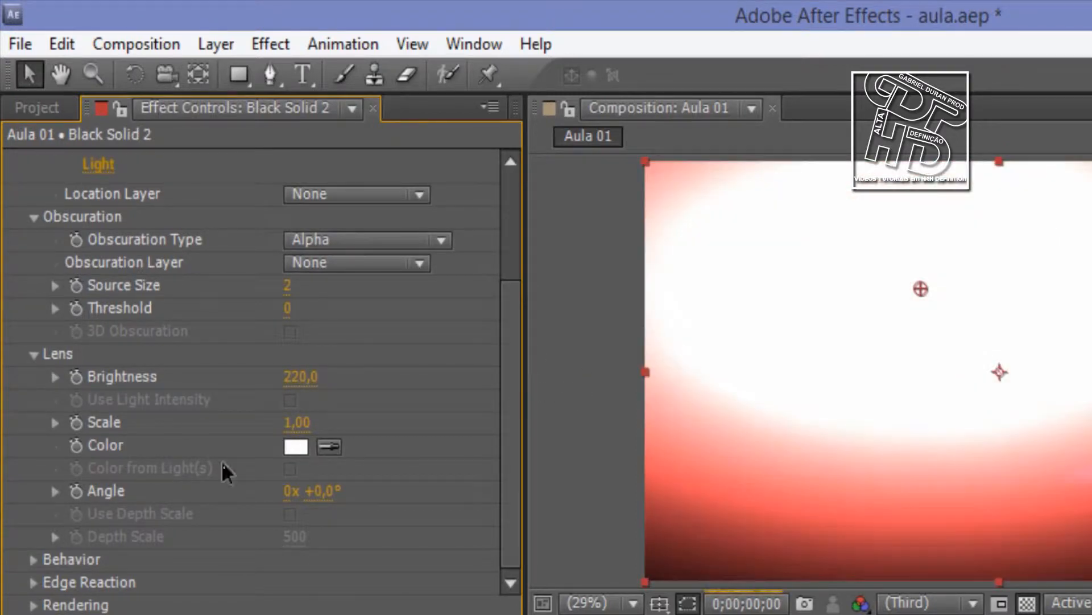
left_click_drag(310, 378, 111, 378)
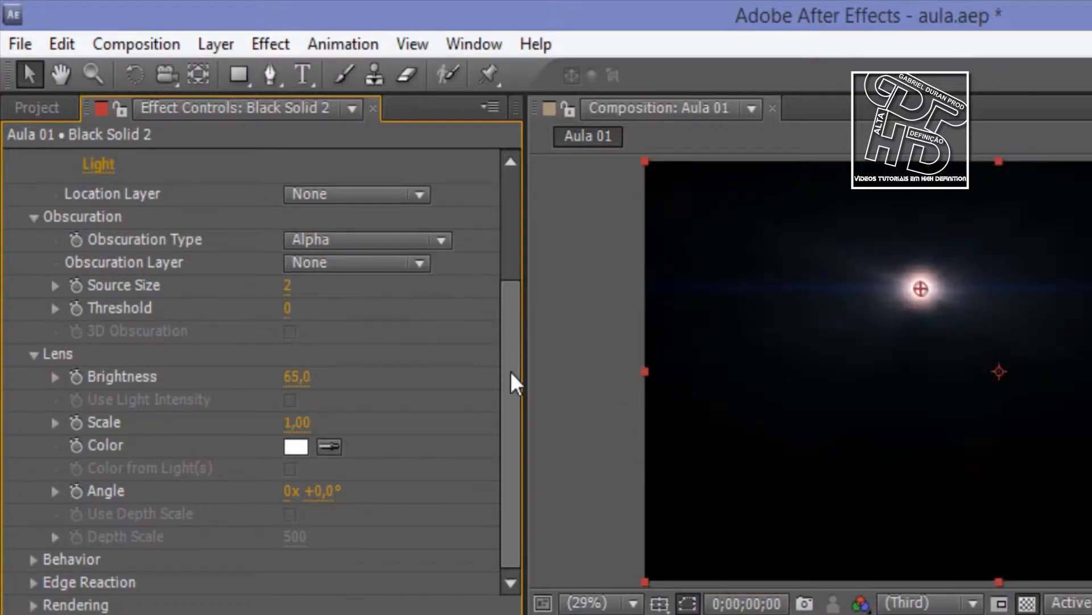
Toggle the Light Factory effect off and on to compare the image, and collapse its settings
left_click_drag(507, 374, 525, 214)
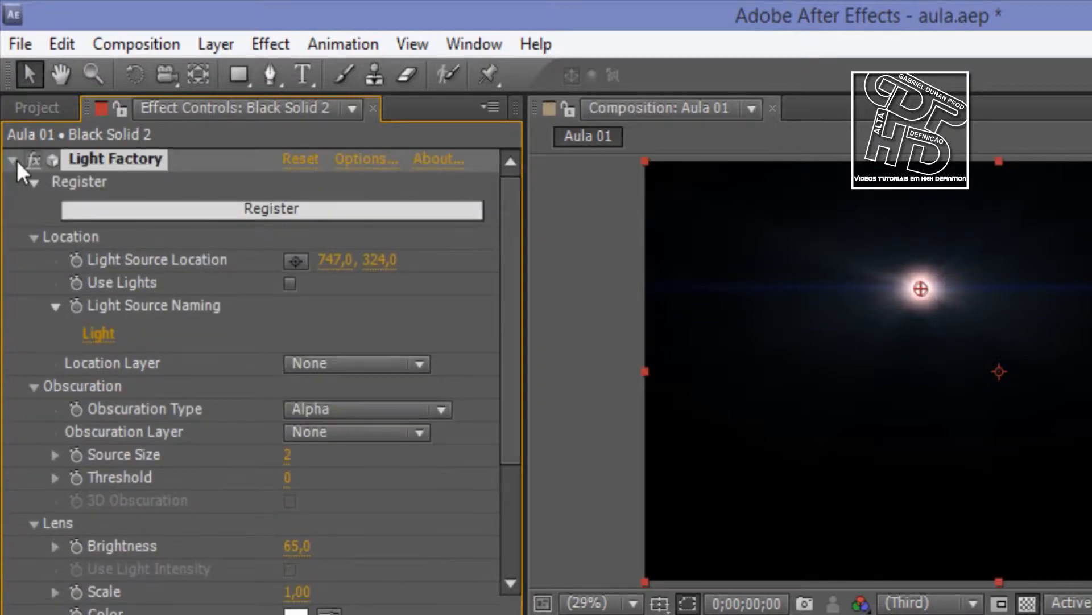
left_click(33, 159)
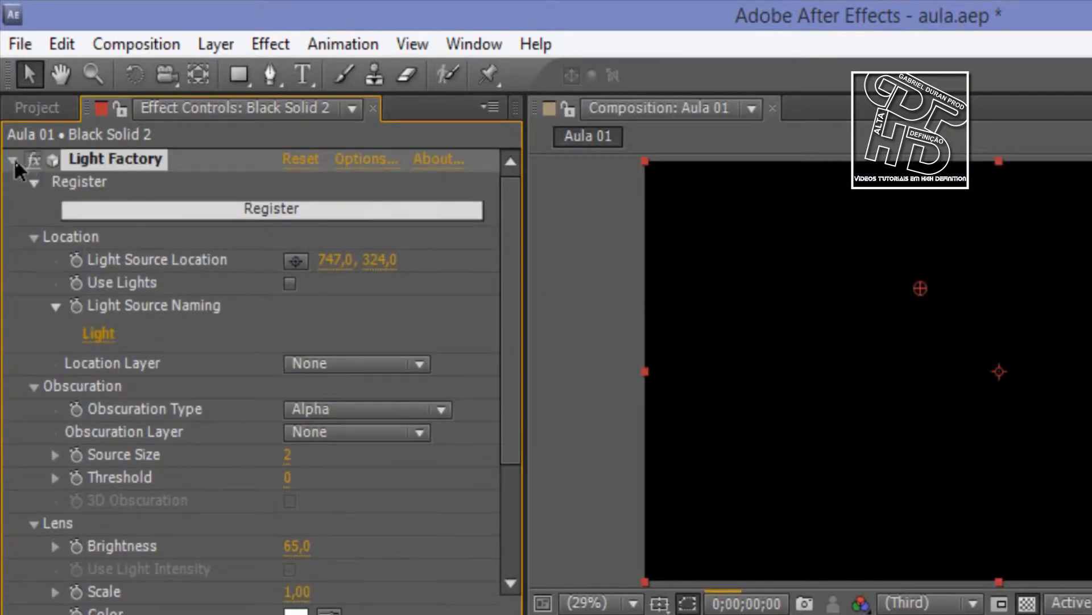
left_click(12, 159)
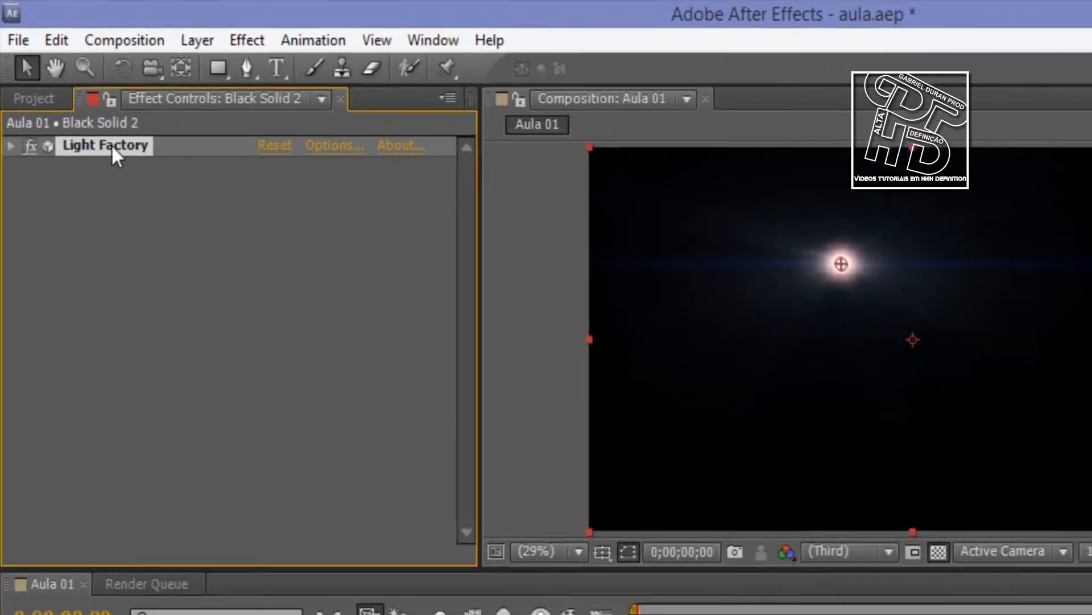
Remove the Light Factory effect and delete the black solid layer from the Aula 01 timeline
key("Delete")
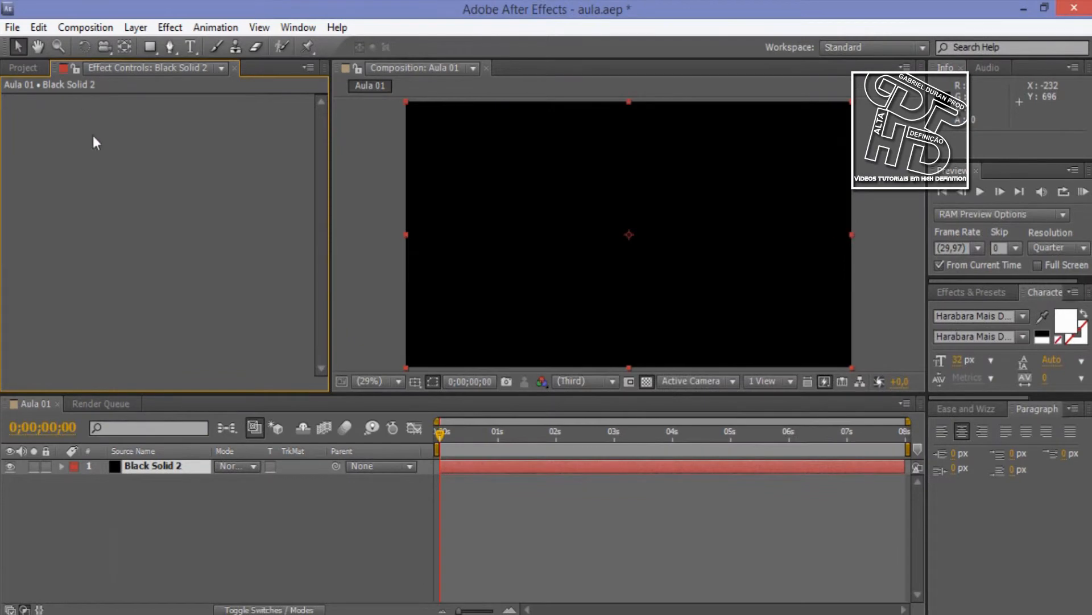
left_click(155, 466)
key("Delete")
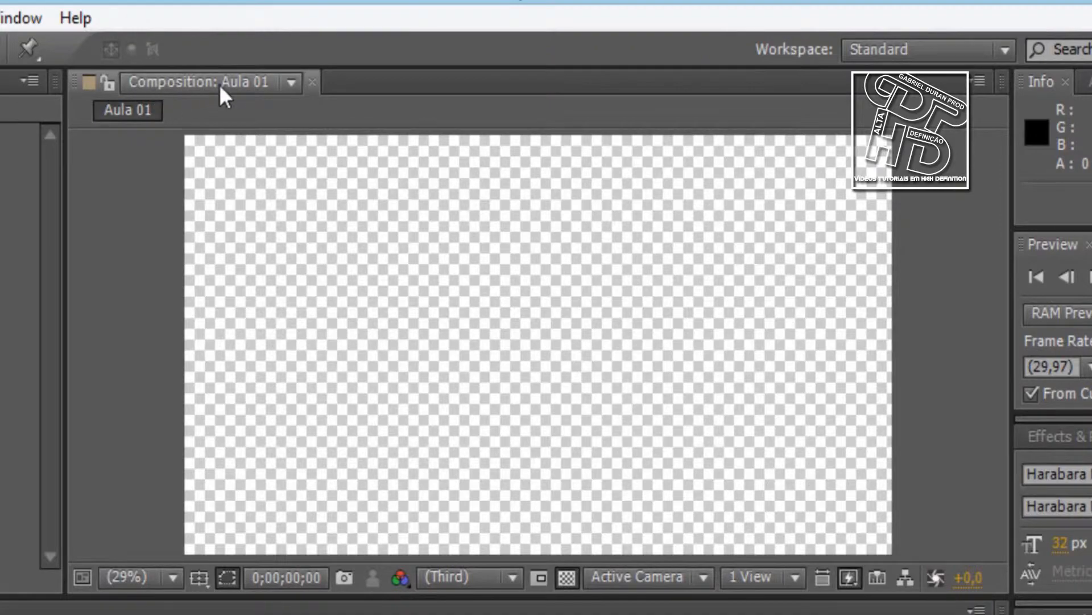
Look through the list of panels that can be shown in the workspace
left_click(14, 20)
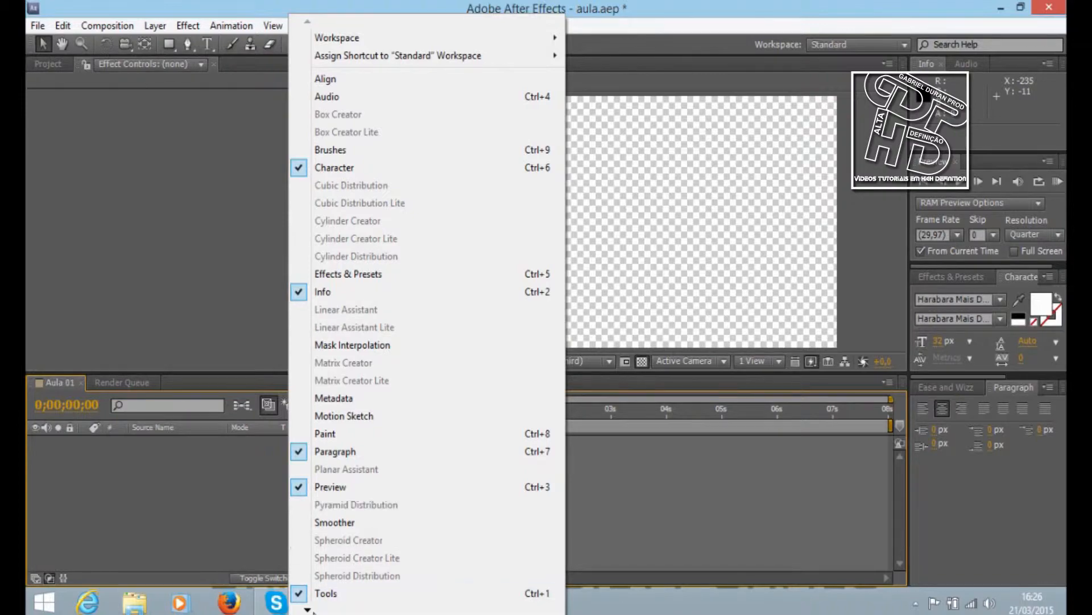
mouse_move(308, 609)
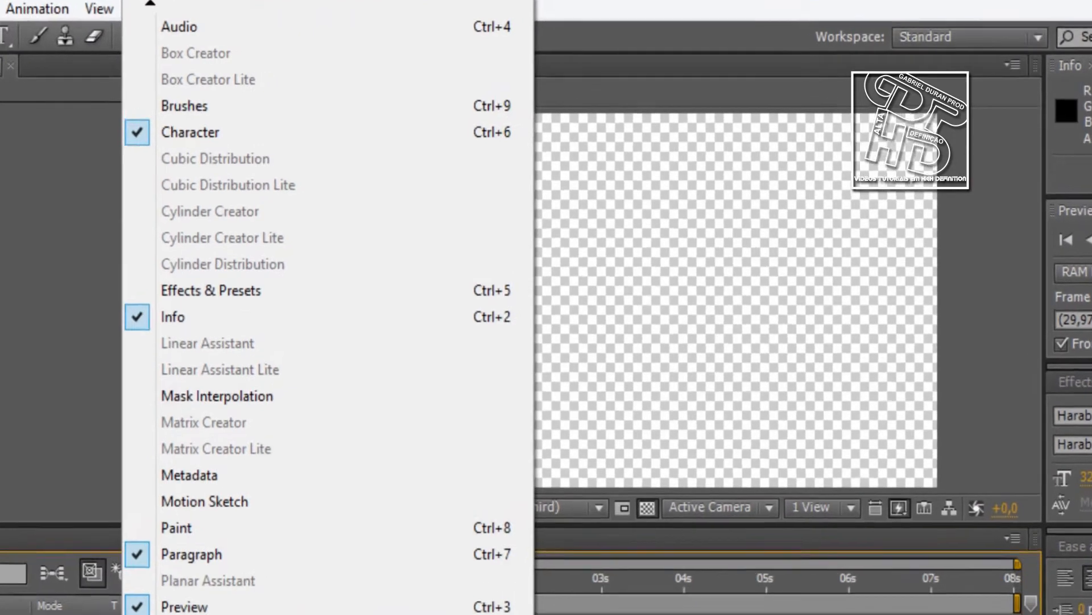
left_click(344, 592)
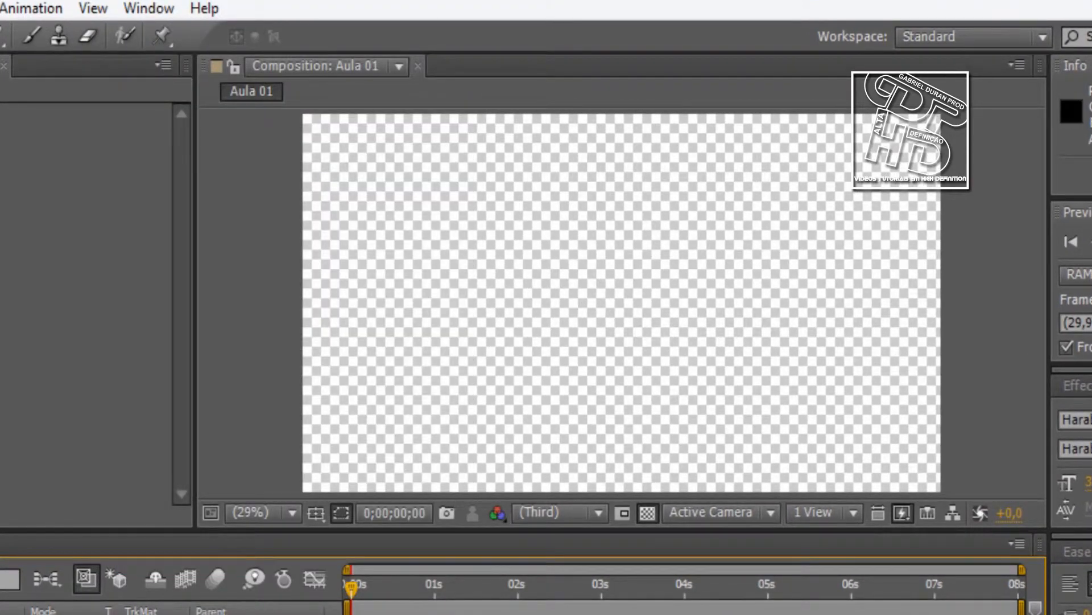
Examine the composition viewer's camera options and its choices for one, two or four views
left_click(771, 515)
left_click(770, 516)
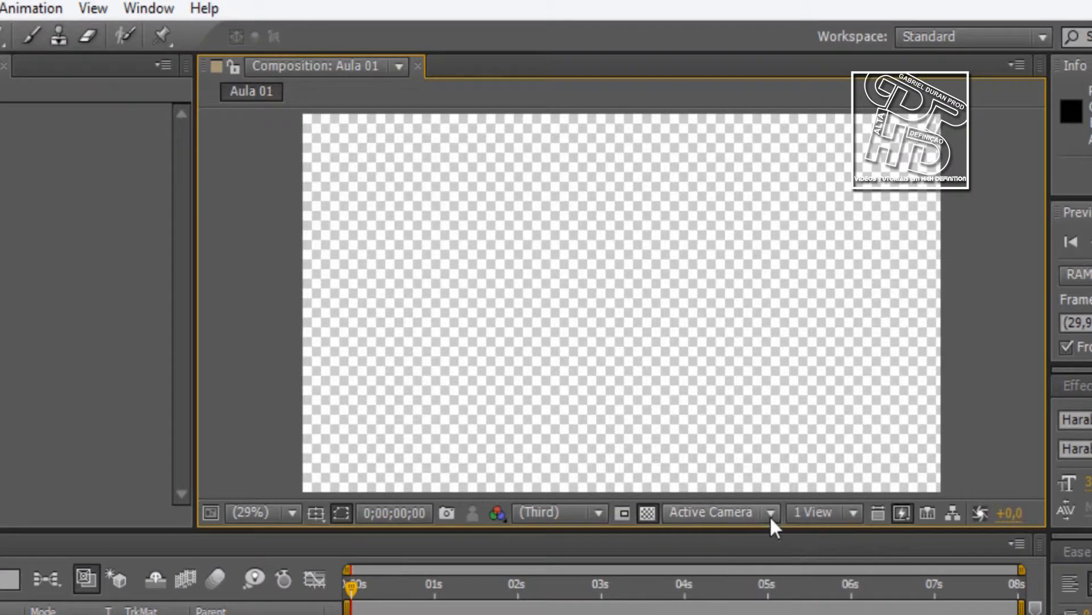
left_click(831, 518)
left_click(739, 608)
left_click(740, 609)
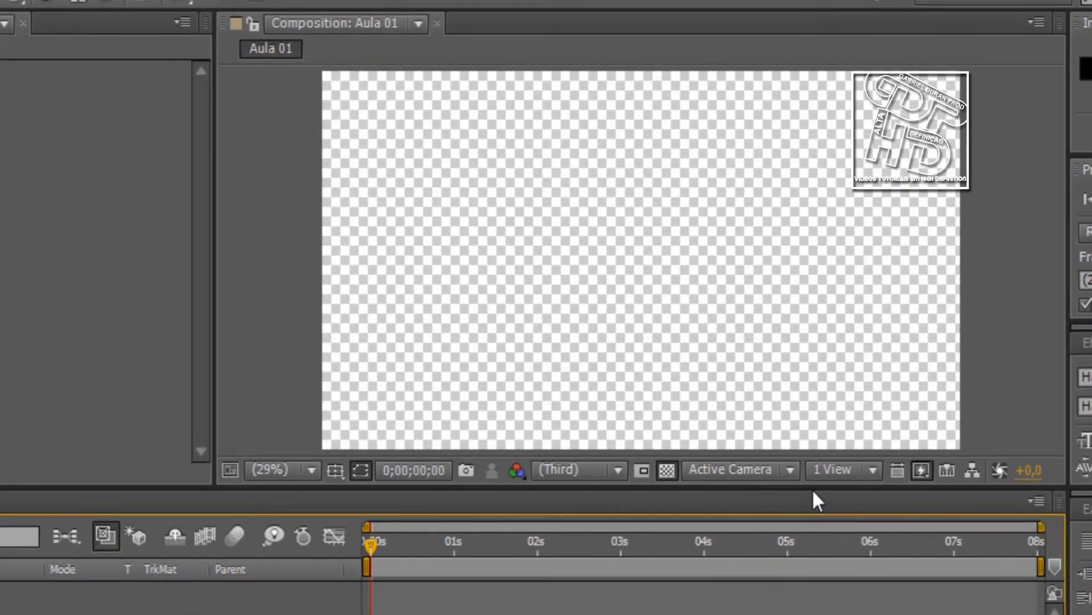
left_click(835, 471)
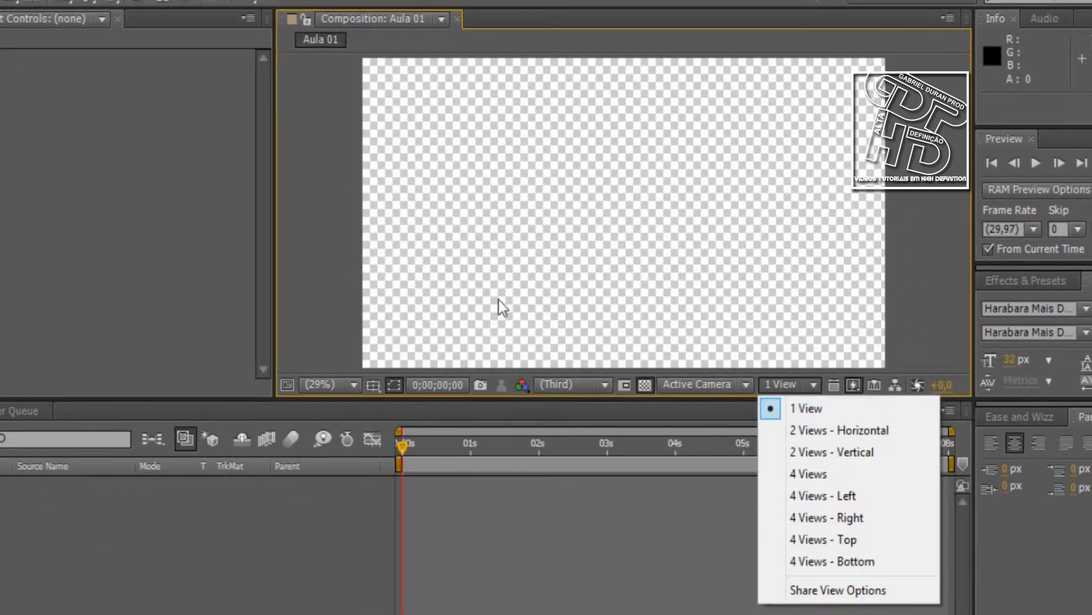
Try the horizontal and vertical 2 Views layouts, then set the composition viewer to 4 Views with the transparency grid off
left_click(470, 189)
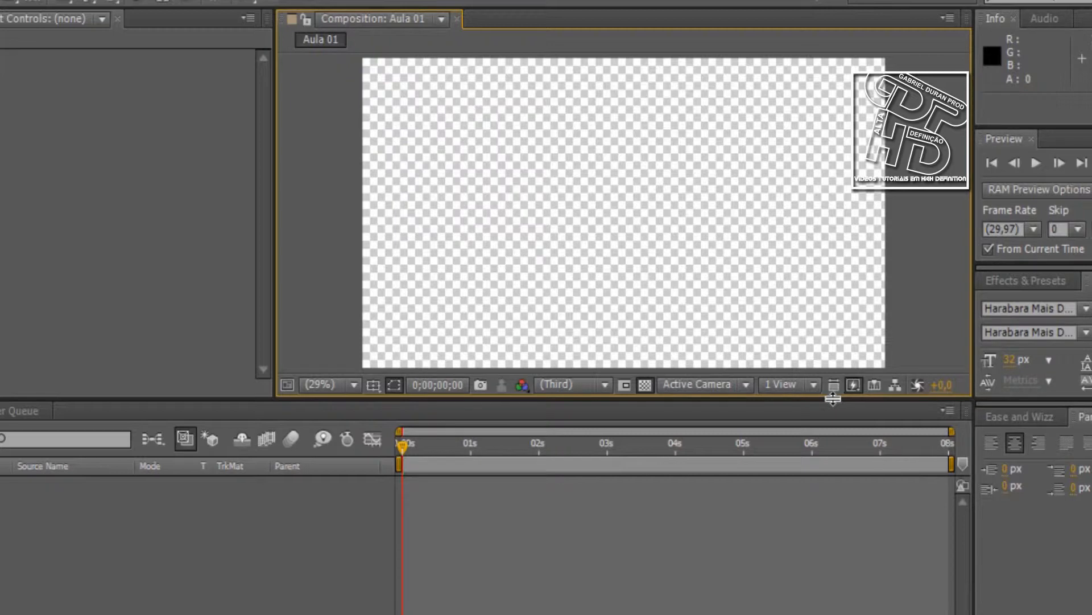
left_click(812, 387)
left_click(814, 432)
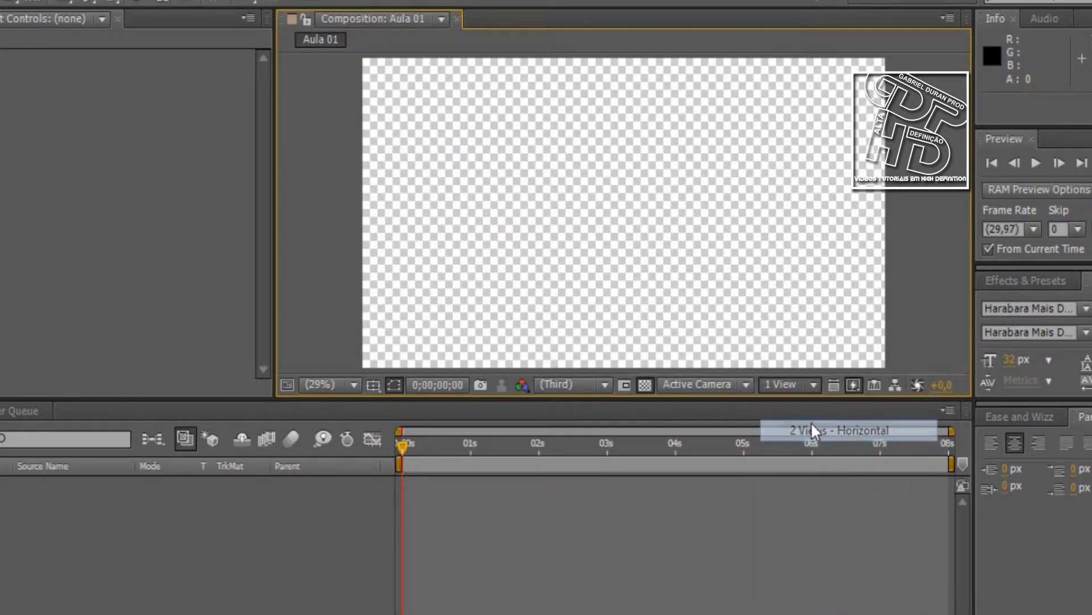
left_click(814, 386)
left_click(811, 451)
left_click(796, 387)
left_click(838, 475)
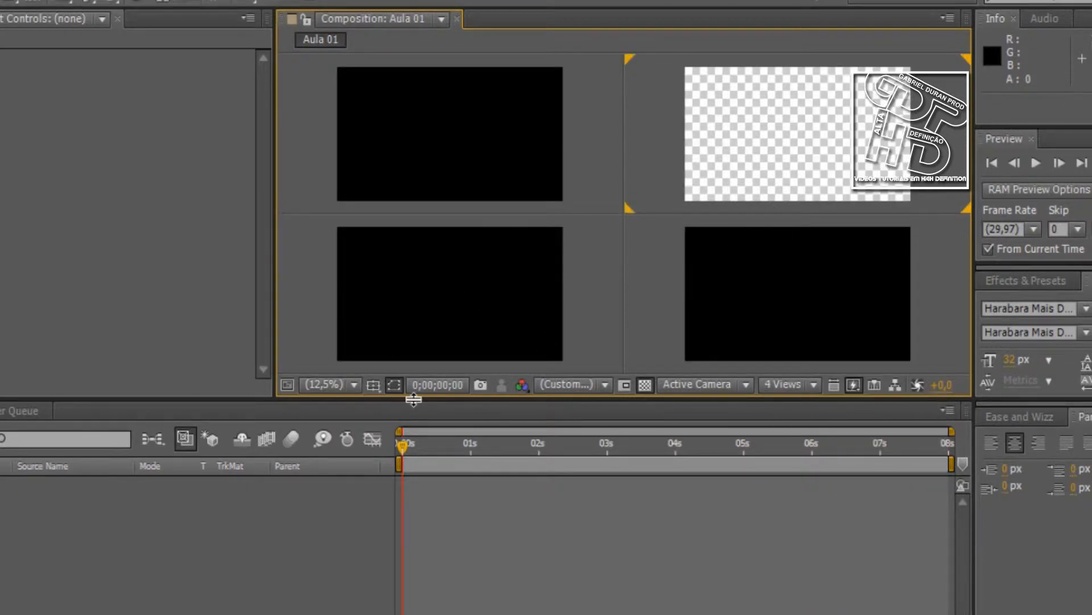
left_click(645, 384)
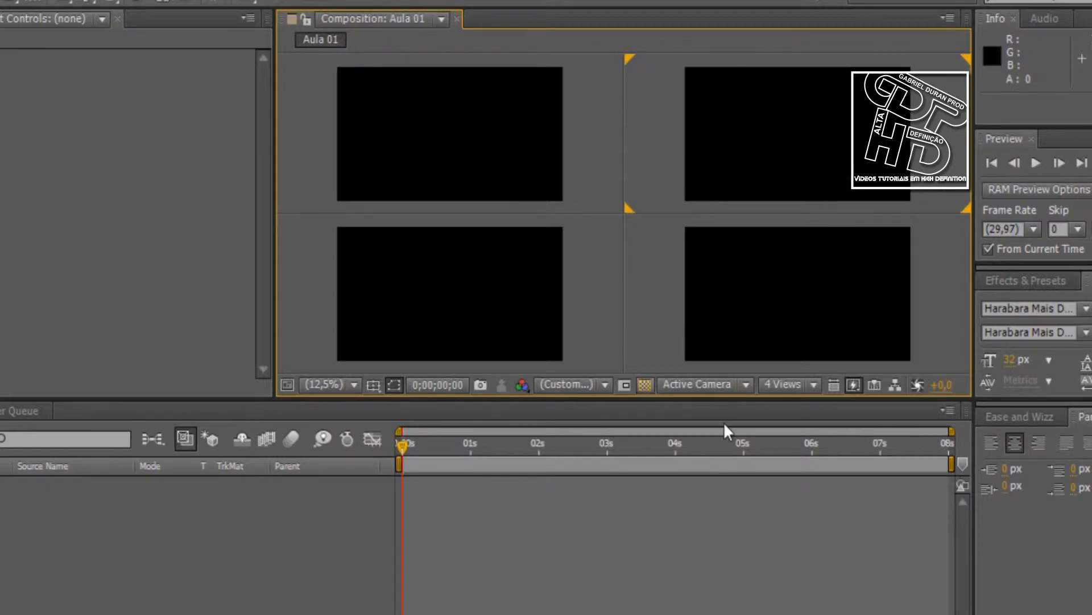
Activate each of the four views in turn to compare which camera each one uses, finishing on the Active Camera view
left_click(463, 165)
left_click(630, 531)
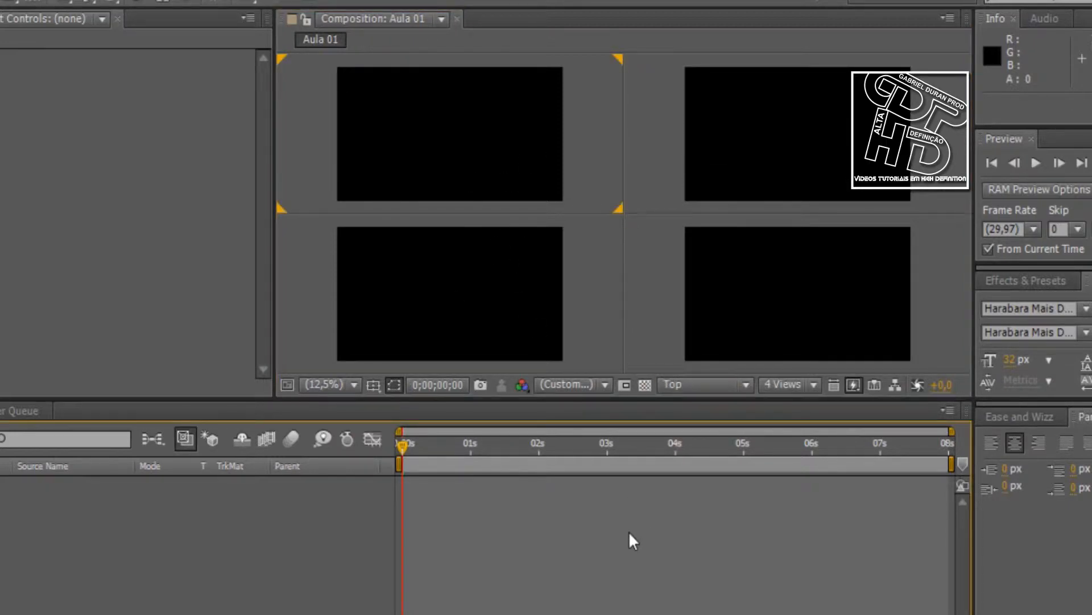
left_click(499, 269)
left_click(495, 155)
left_click(790, 159)
left_click(787, 223)
left_click(468, 273)
left_click(303, 110)
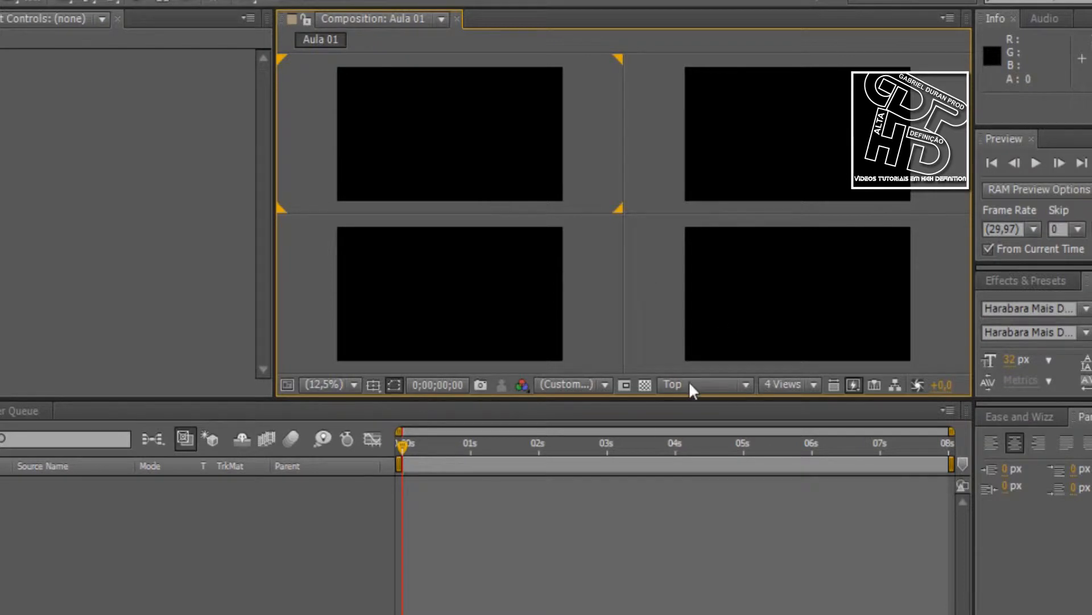
left_click(689, 181)
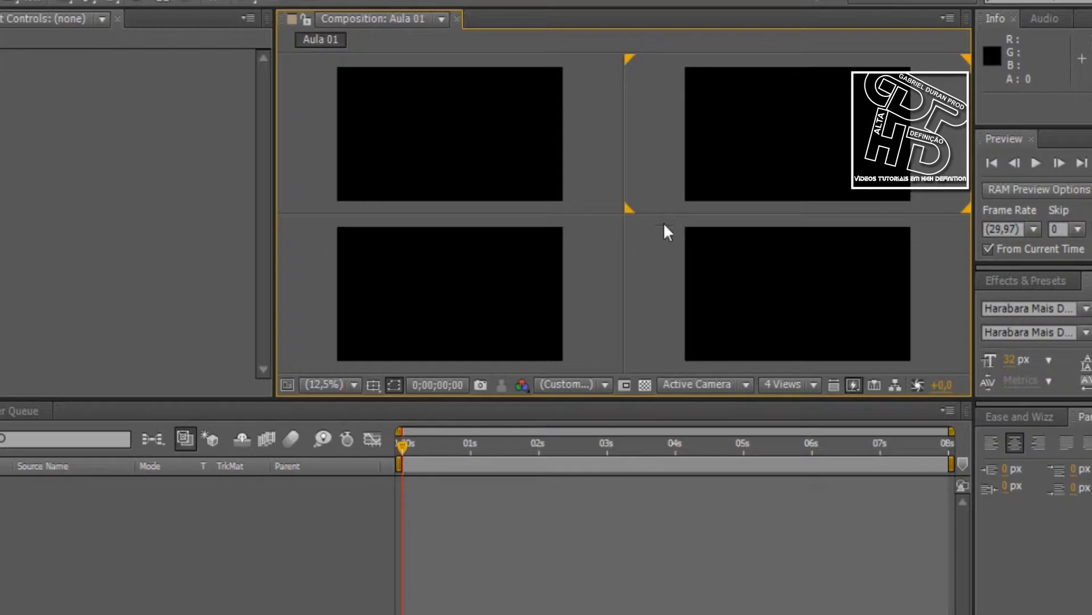
left_click(571, 320)
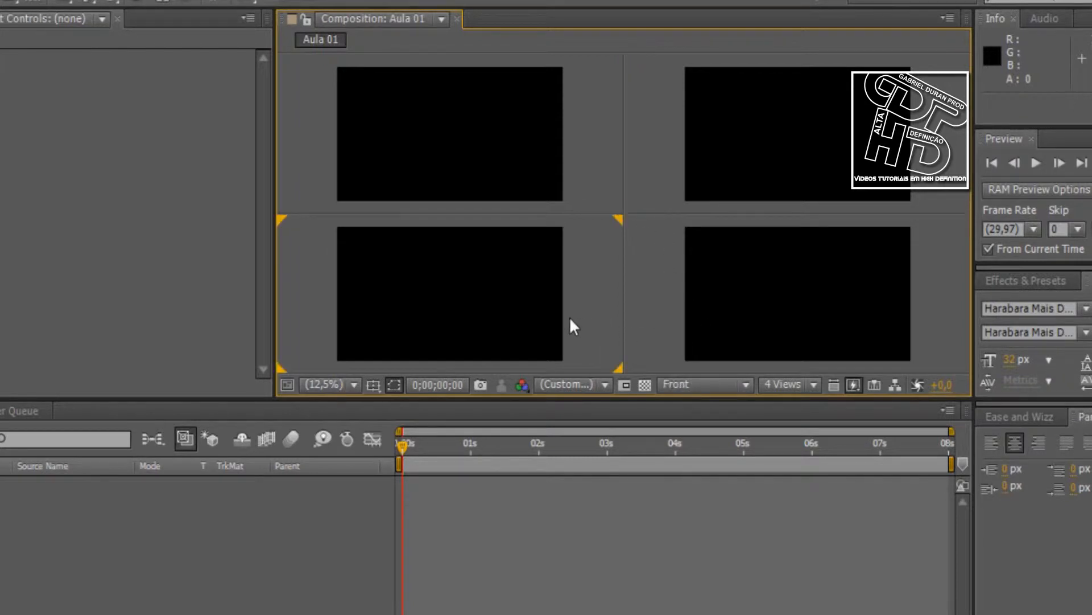
left_click(763, 324)
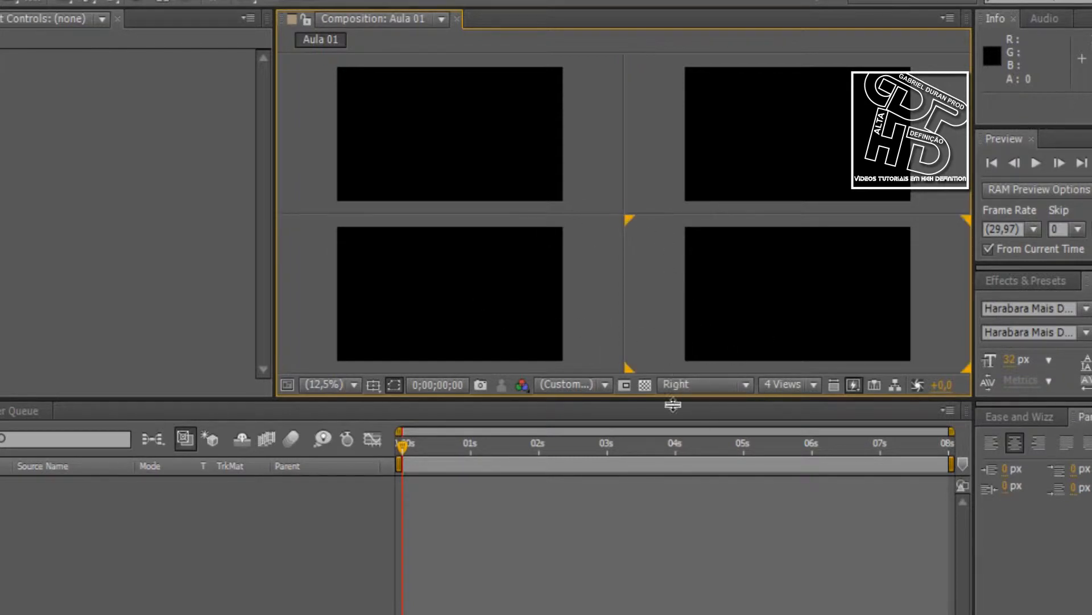
left_click(734, 181)
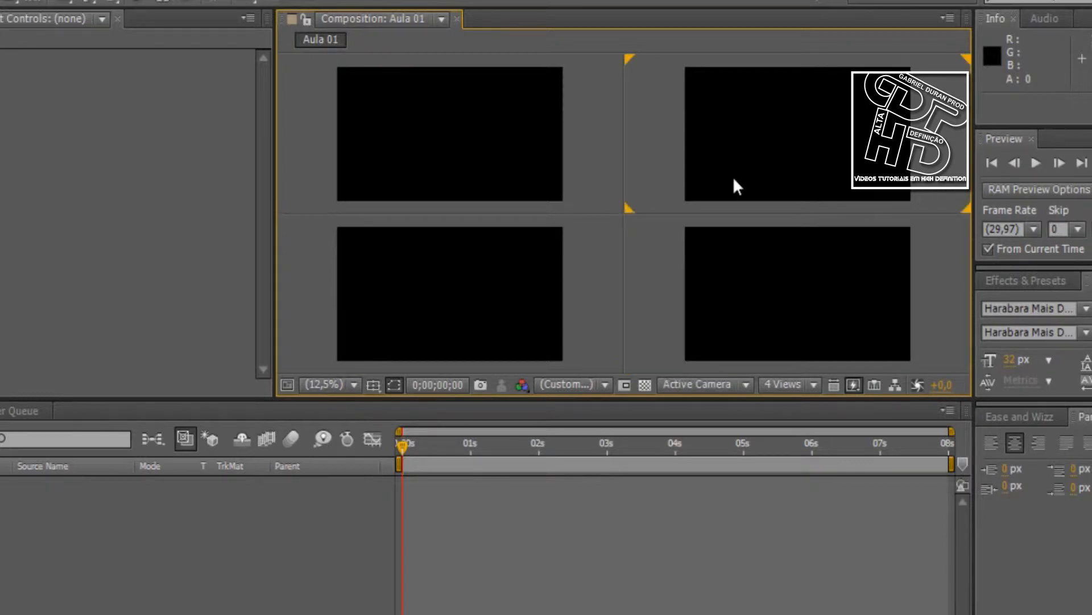
left_click(585, 159)
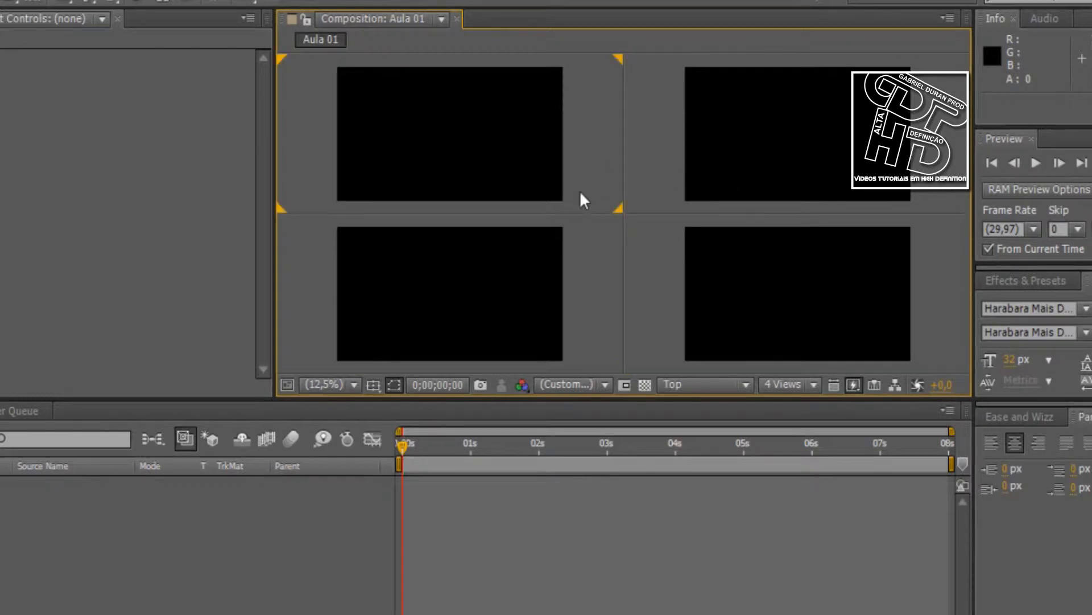
left_click(566, 289)
left_click(757, 80)
left_click(612, 96)
left_click(510, 285)
left_click(729, 281)
left_click(731, 198)
left_click(481, 248)
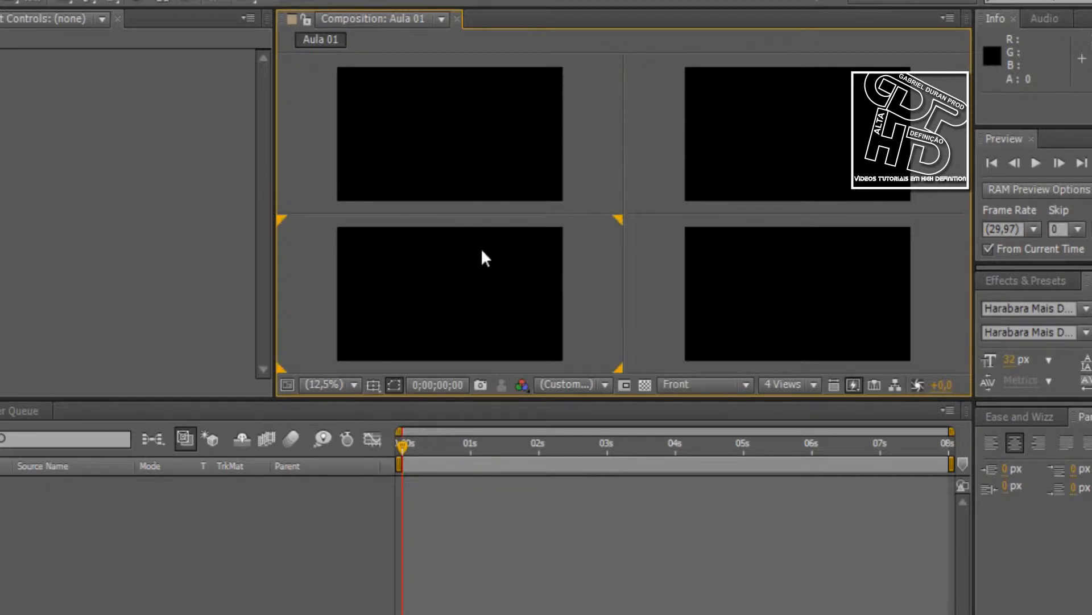
left_click(716, 283)
left_click(700, 177)
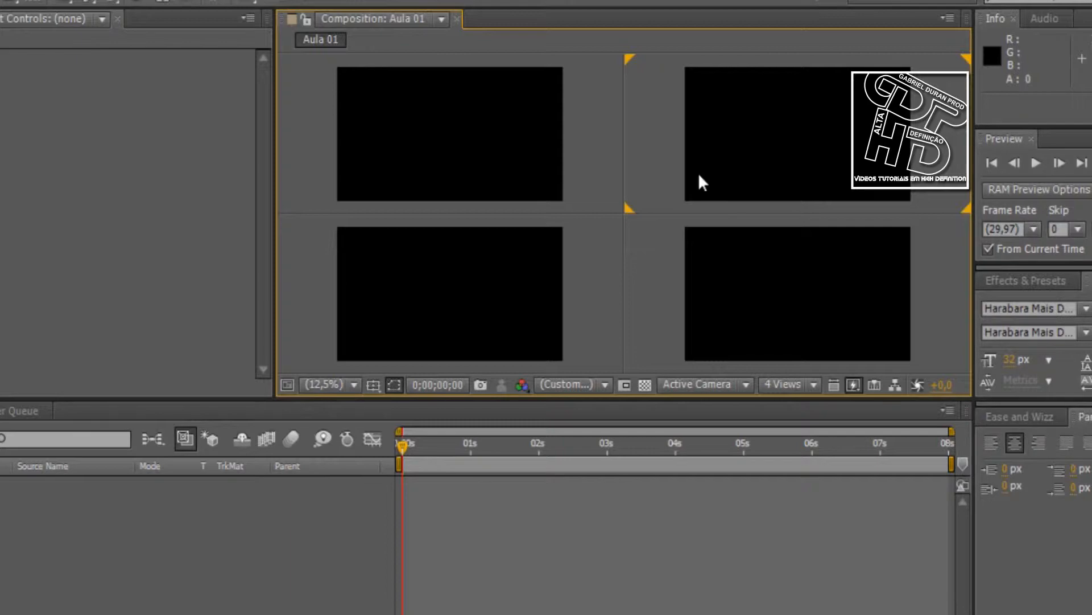
left_click(444, 151)
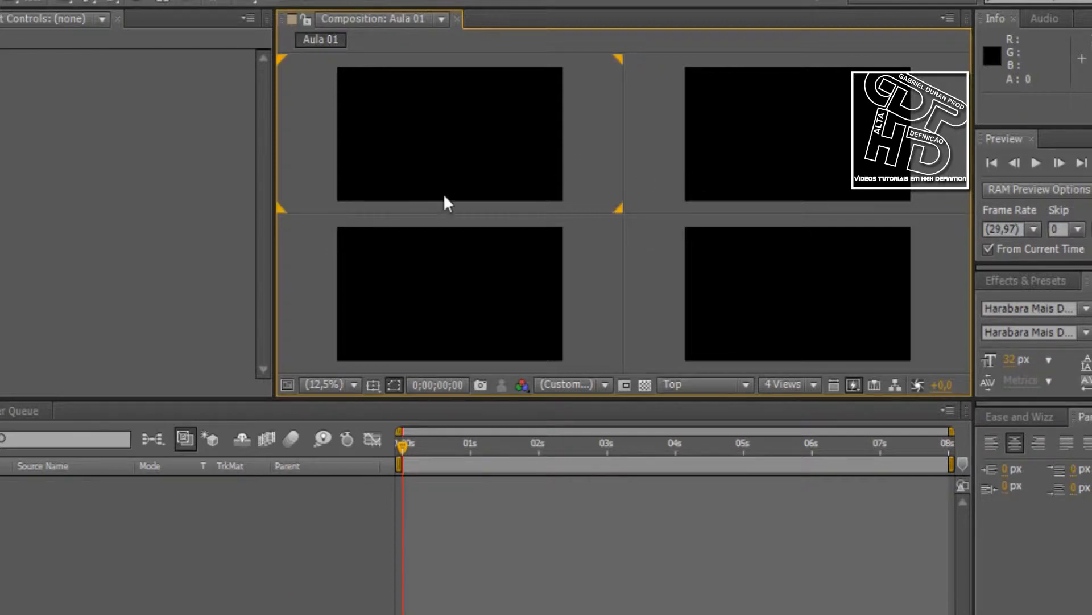
left_click(446, 271)
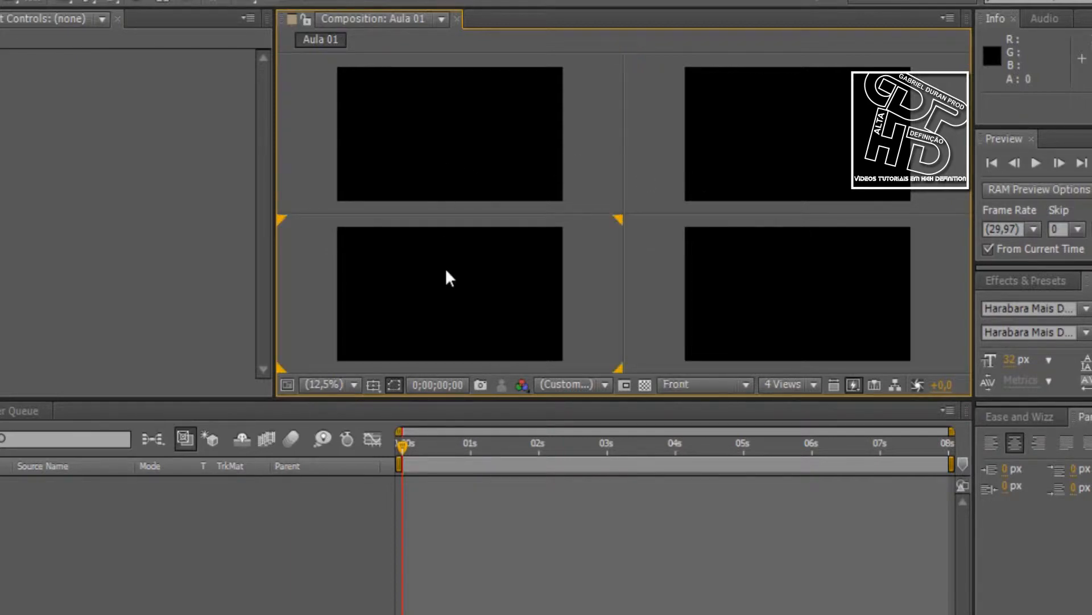
left_click(707, 259)
left_click(698, 205)
left_click(522, 170)
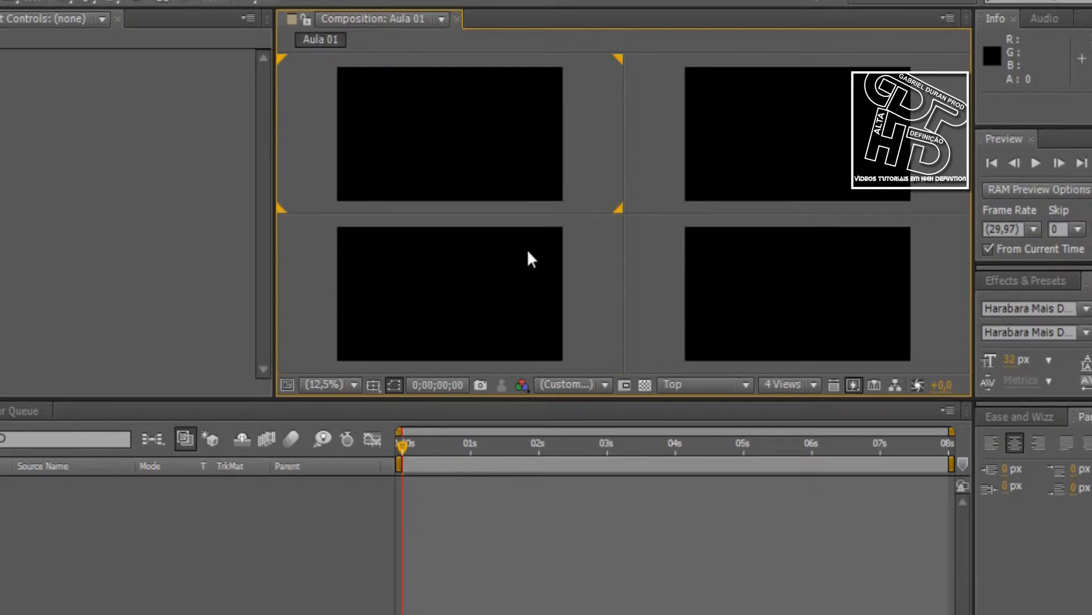
left_click(760, 272)
left_click(556, 470)
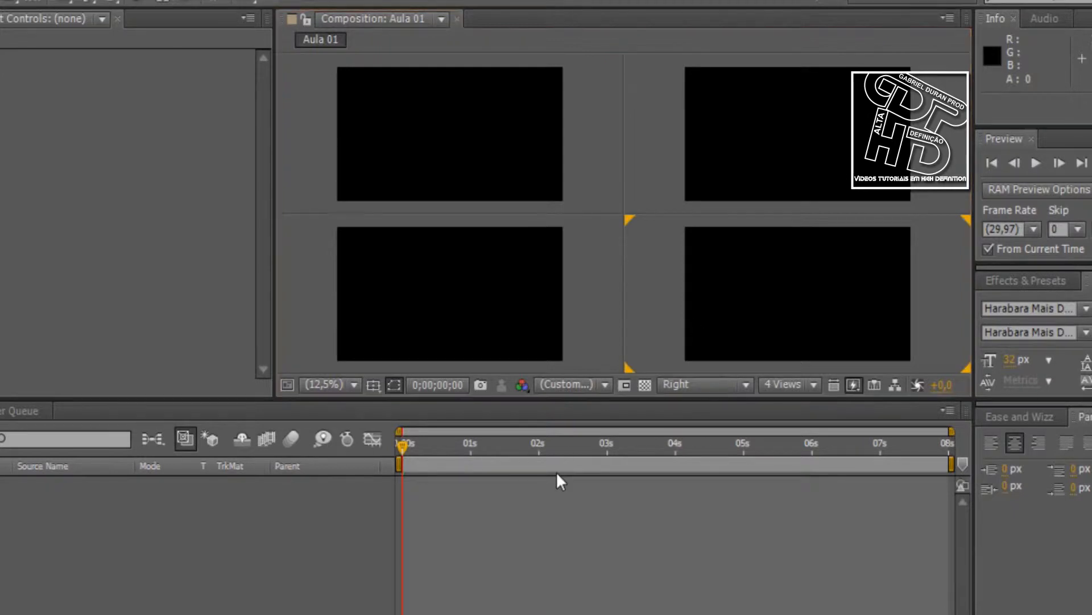
left_click(513, 342)
left_click(705, 162)
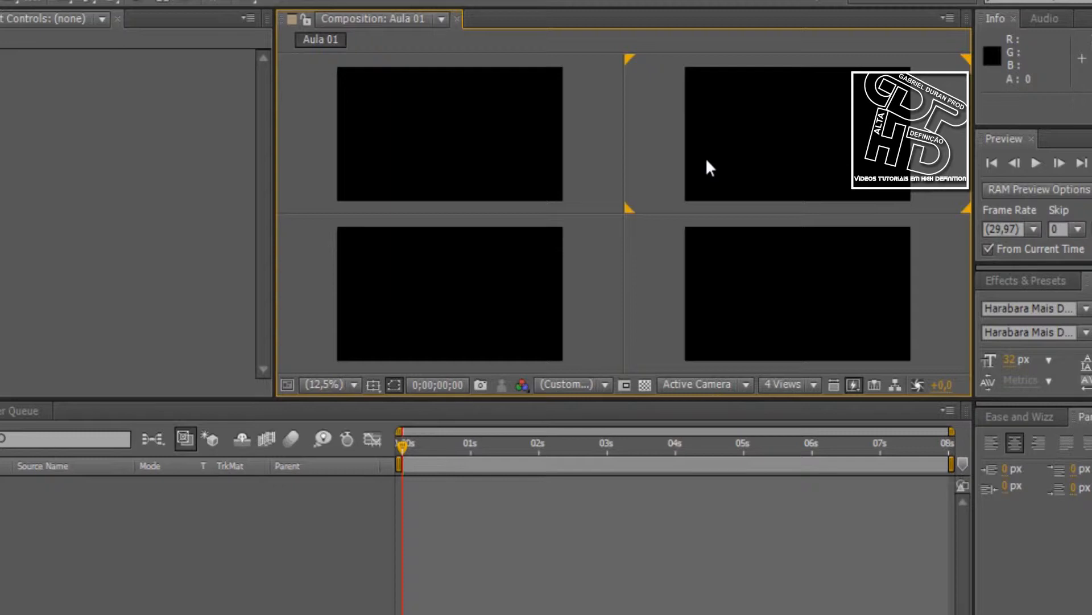
Add a text layer reading "GDP" in the Active Camera view with the Type tool
left_click(111, 3)
left_click(744, 127)
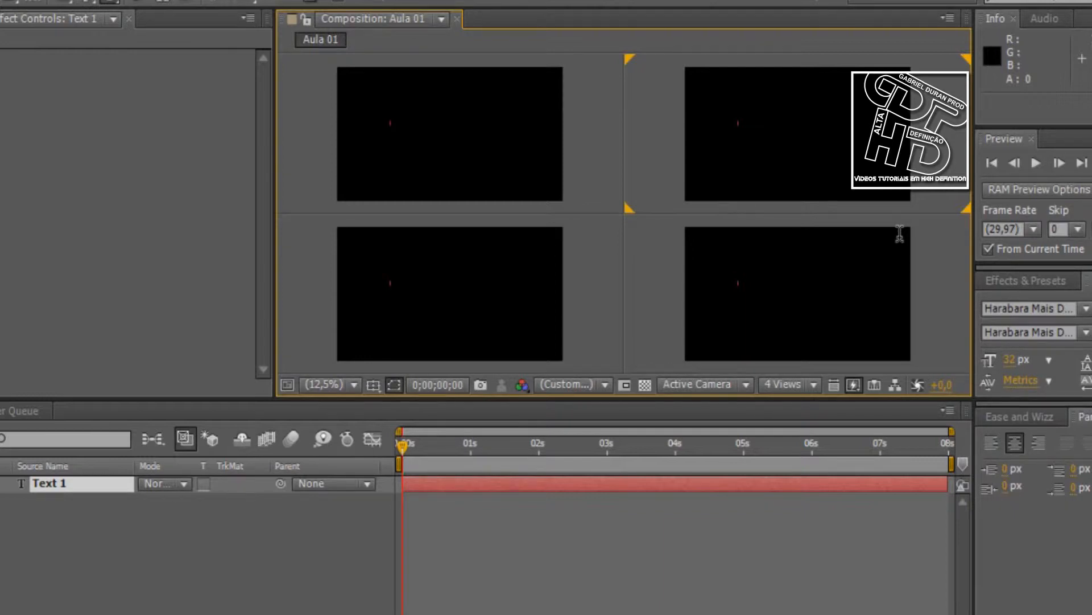
type("GDP")
key("KP_Enter")
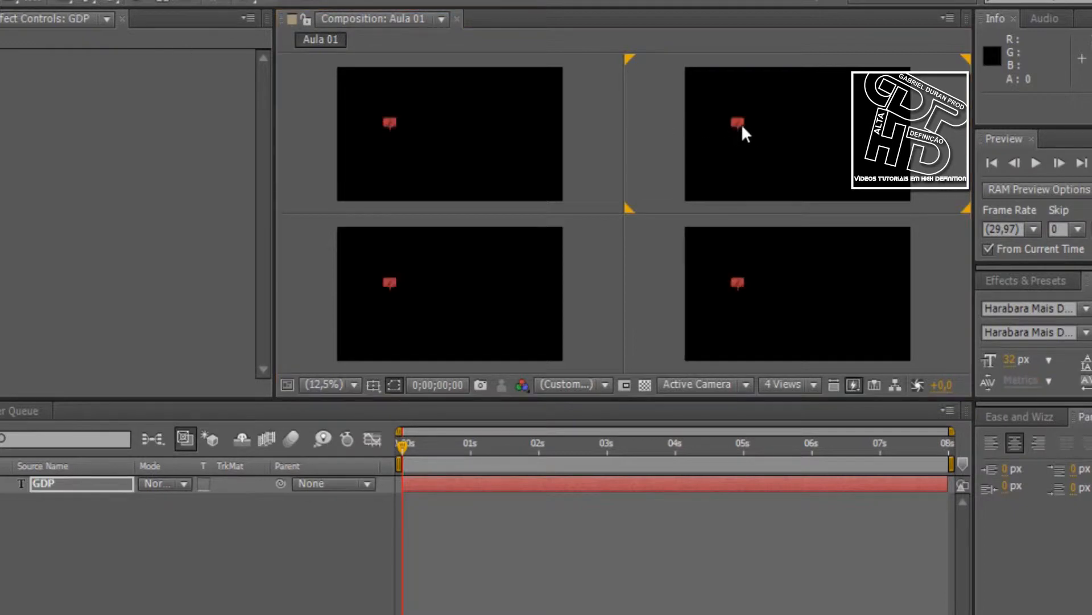
Scale the GDP text to about 1476%, move it to about position 912, 696 near the centre, and deselect it
left_click_drag(744, 125, 792, 141)
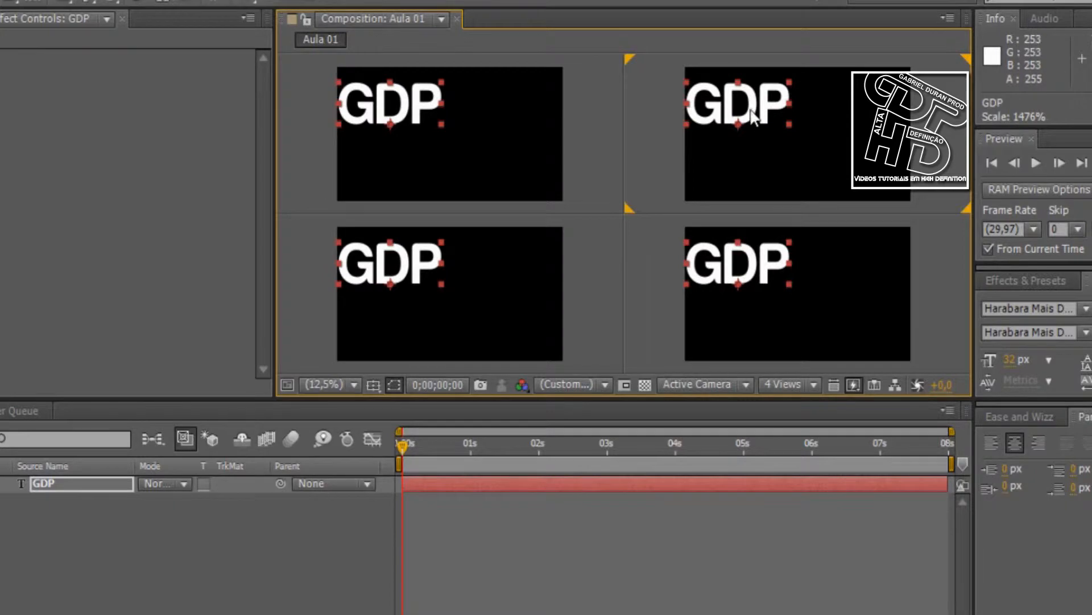
left_click_drag(760, 108, 808, 123)
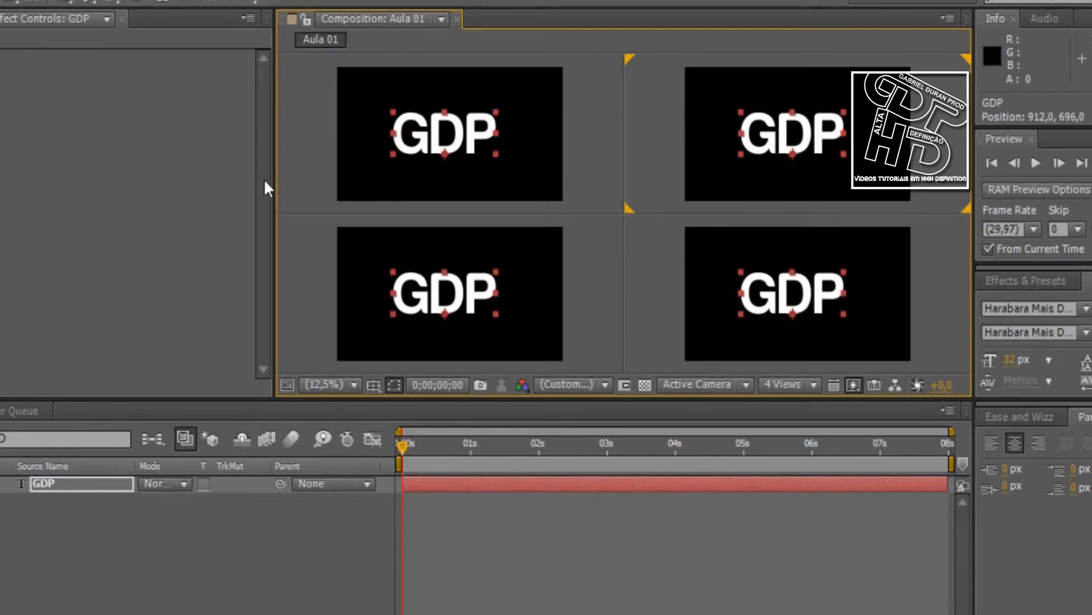
left_click(293, 173)
left_click(296, 277)
left_click(648, 197)
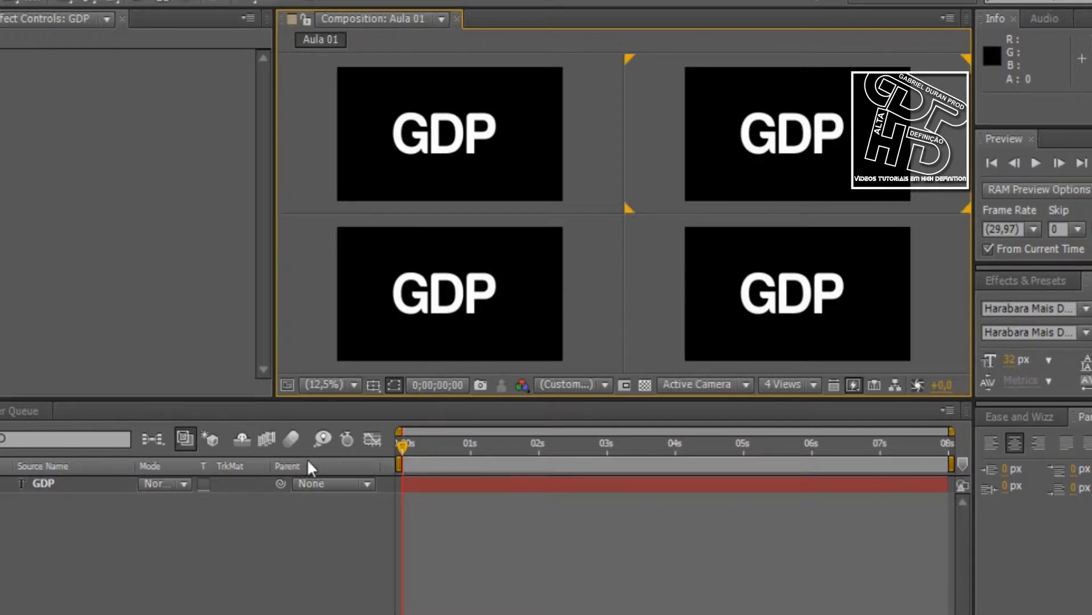
Show the layer switches, make the GDP text a 3D layer and select it in the Top view
key("F4")
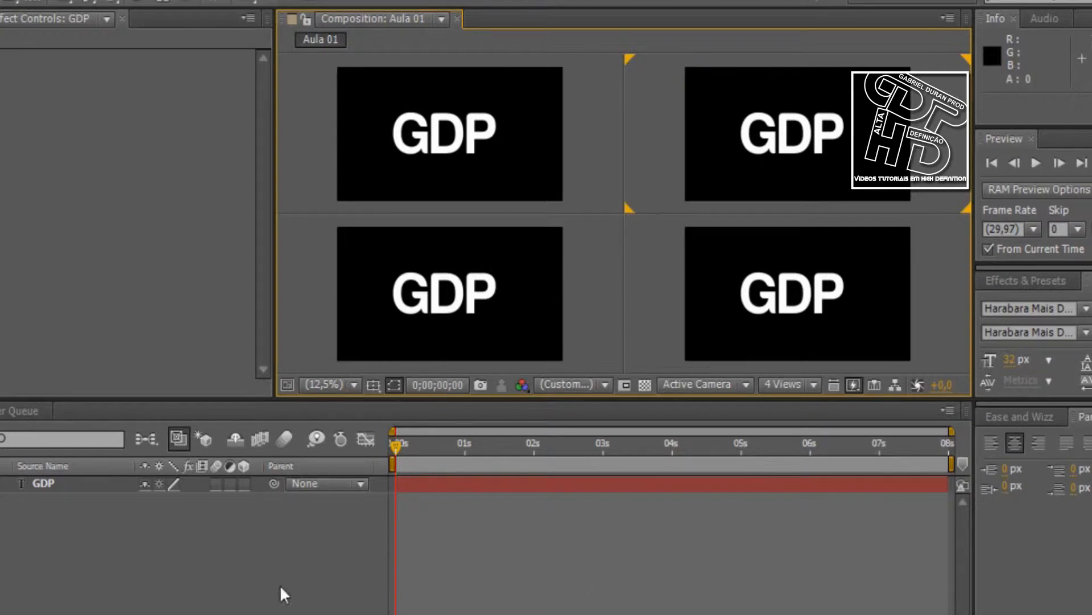
left_click(245, 483)
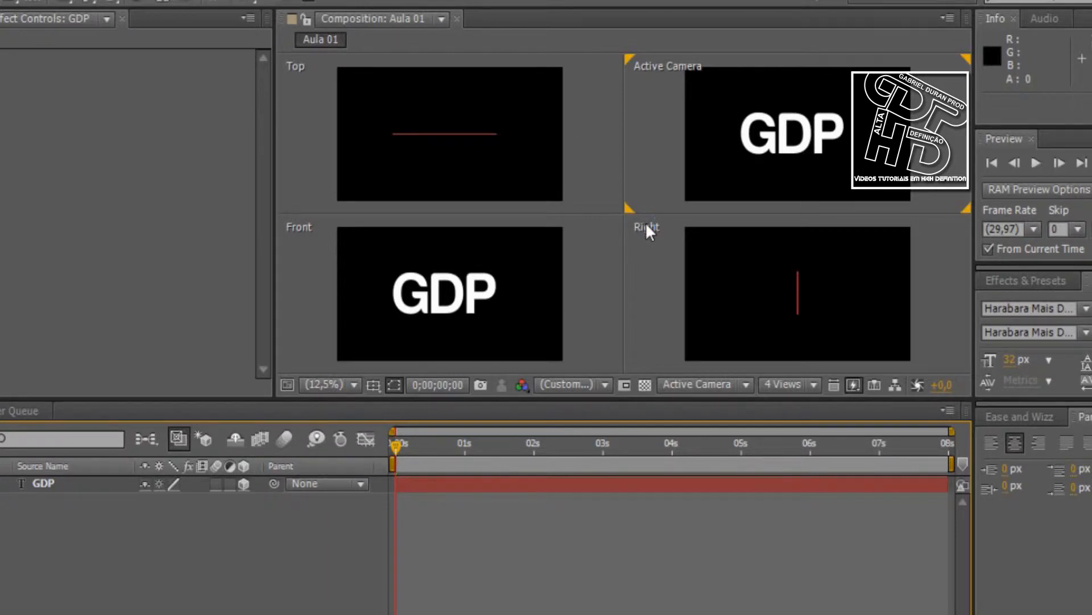
left_click(451, 136)
Move the GDP text in depth and raise it to about Y 640 with its axis handles, working across the four views
left_click_drag(445, 149, 448, 309)
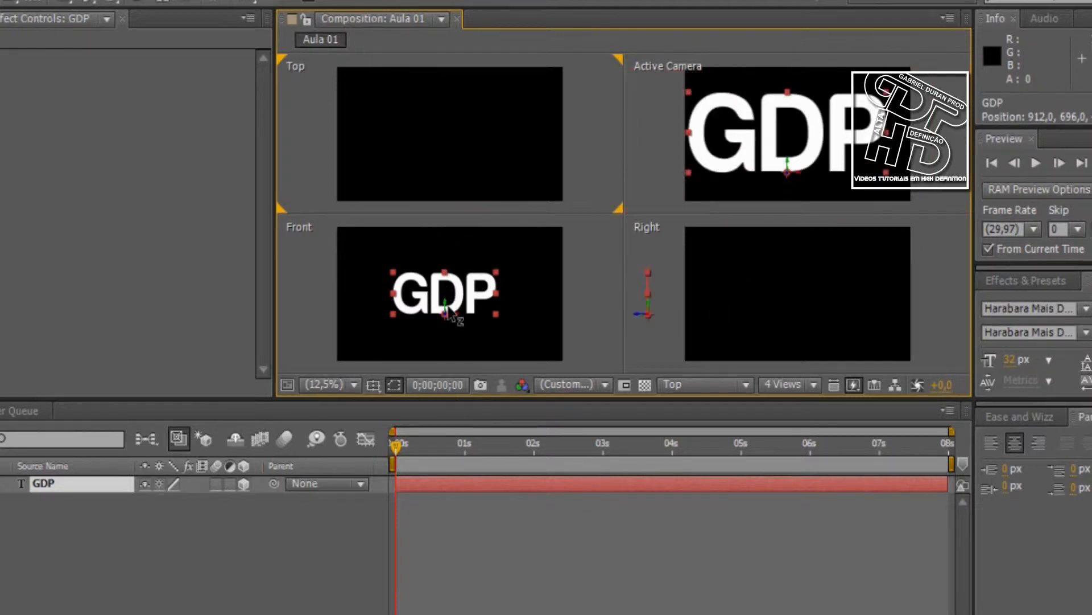
left_click(448, 311)
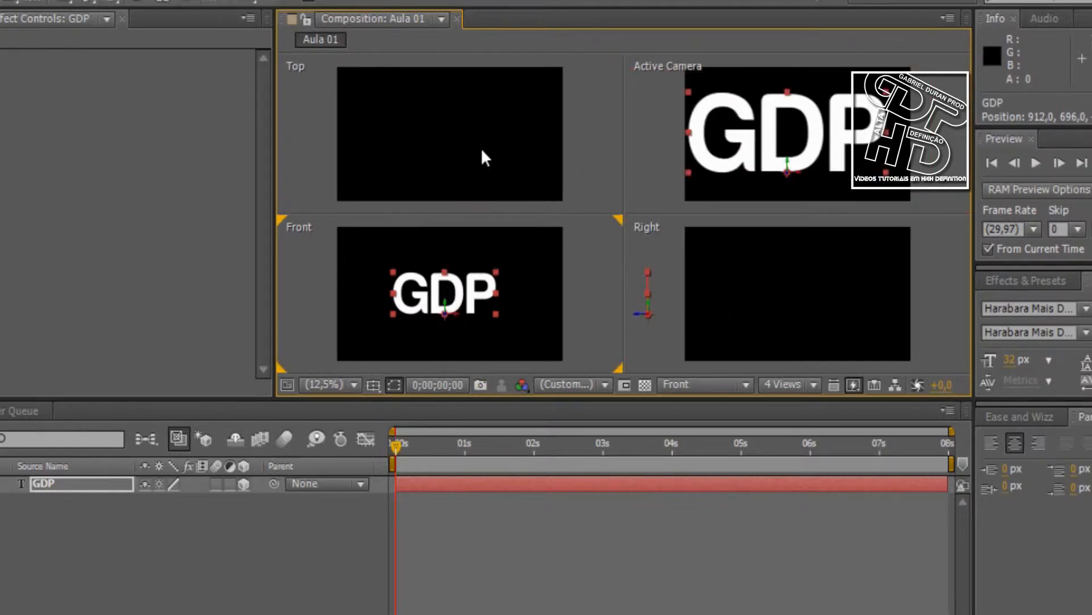
left_click_drag(636, 313, 802, 322)
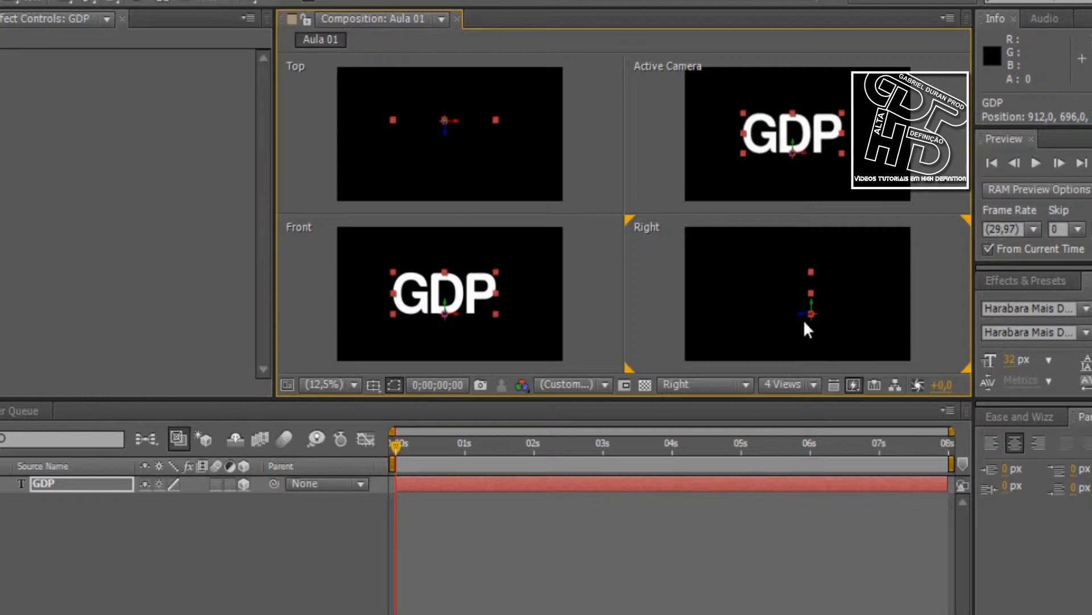
left_click_drag(815, 286, 836, 295)
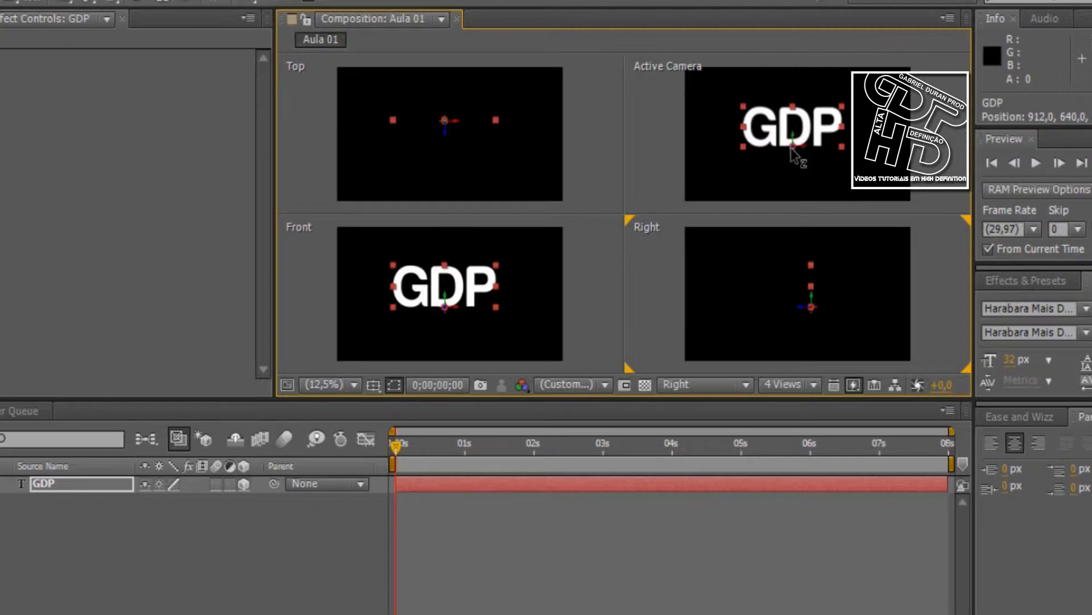
left_click_drag(791, 148, 849, 215)
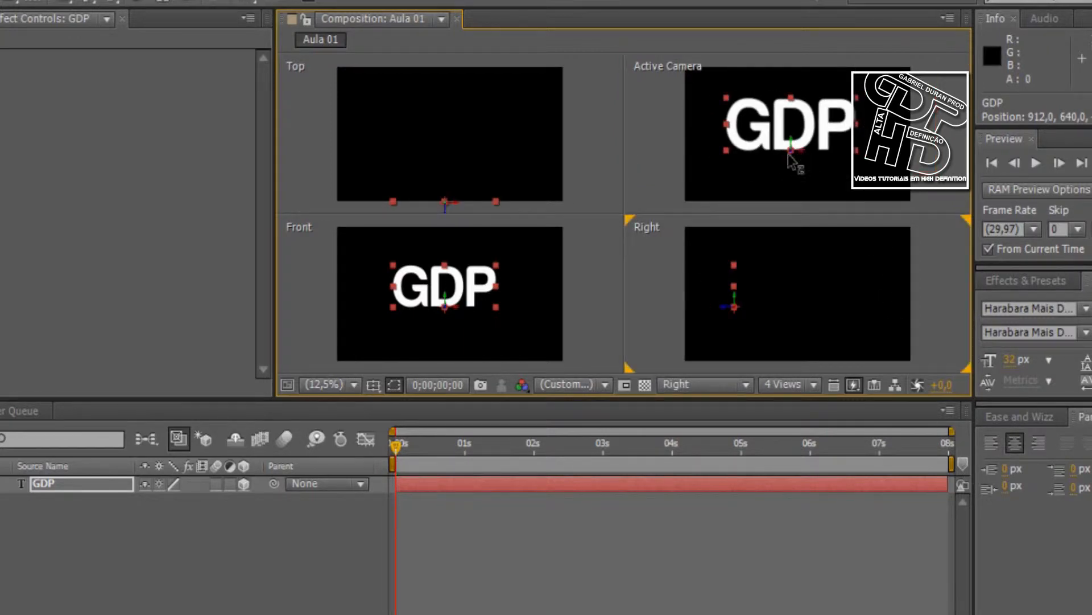
mouse_move(791, 165)
left_mouse_down()
mouse_move(796, 196)
mouse_move(801, 177)
left_mouse_up()
Return the composition viewer to 1 View and move the GDP text to about position 943, 694
left_click(791, 385)
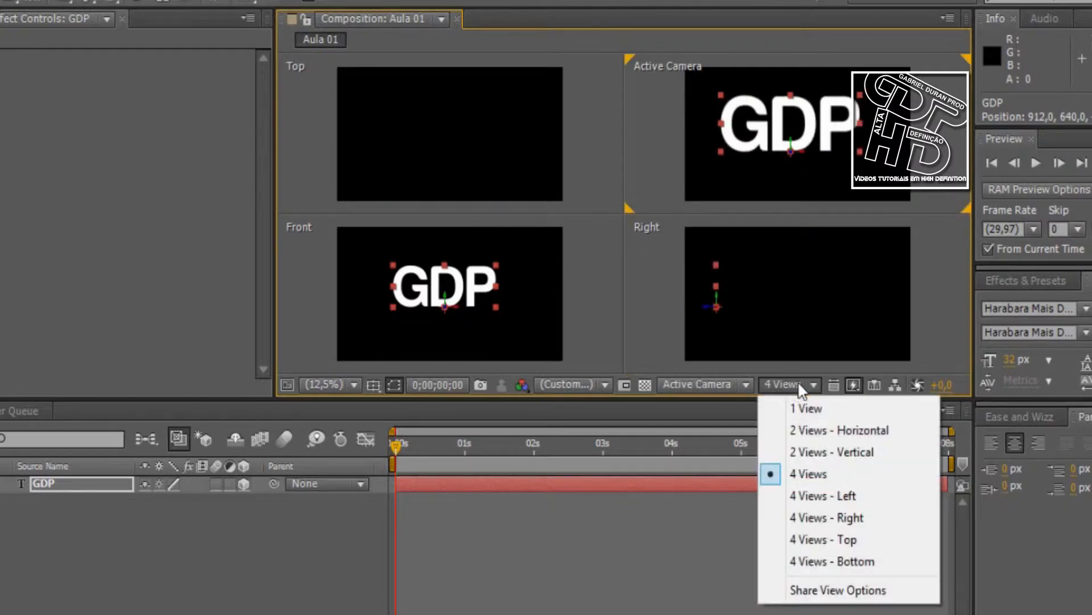
left_click(805, 409)
left_click_drag(630, 238, 631, 336)
left_click(190, 597)
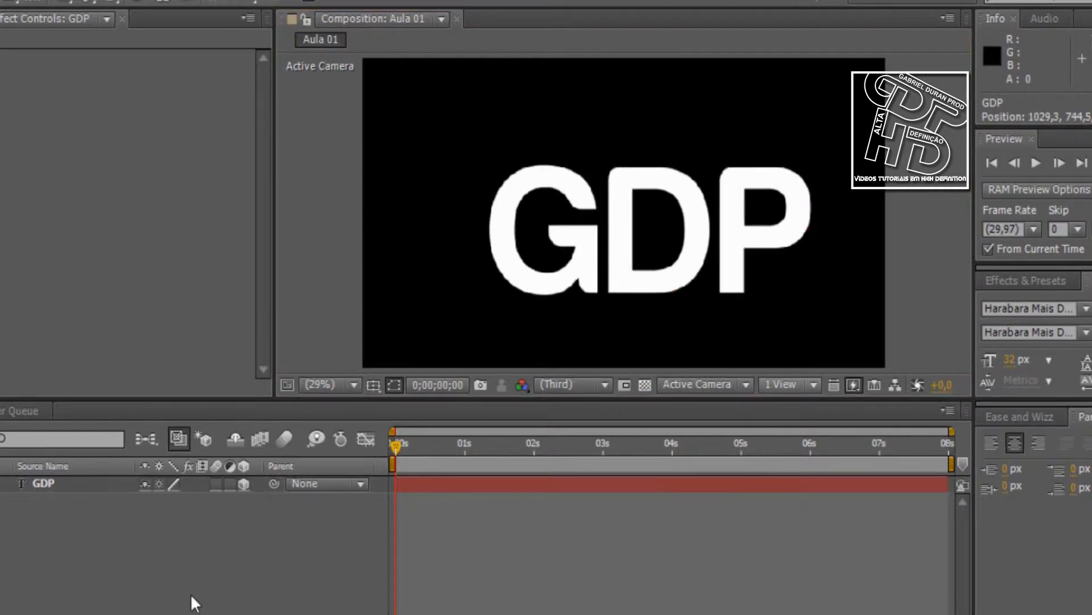
left_click_drag(632, 225, 602, 208)
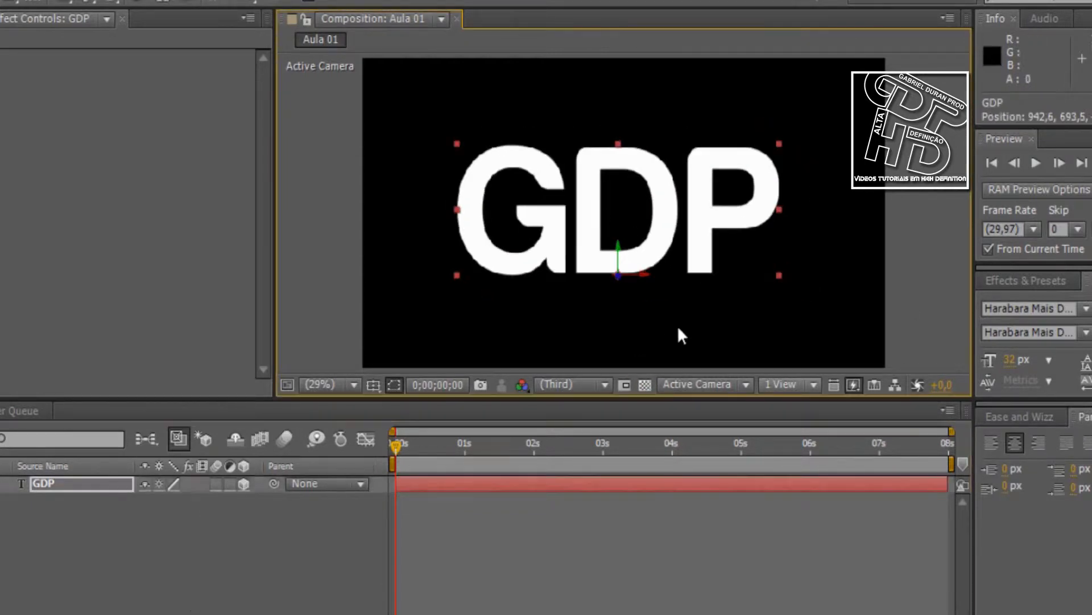
View the GDP text in turn from the Front, Left, Top and Back 3D views
left_click(709, 384)
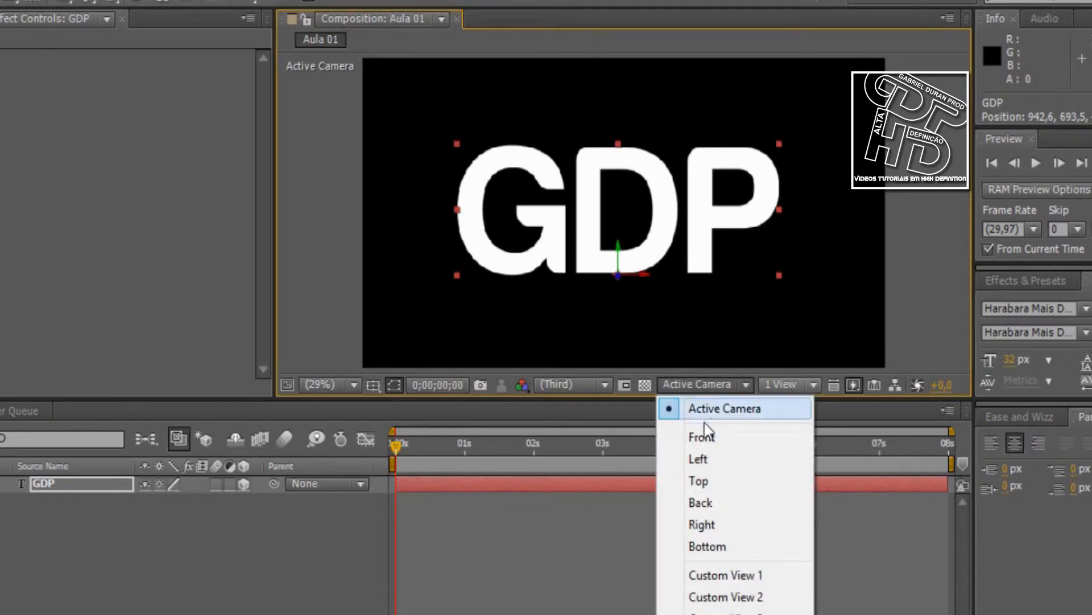
left_click(711, 428)
left_click(693, 375)
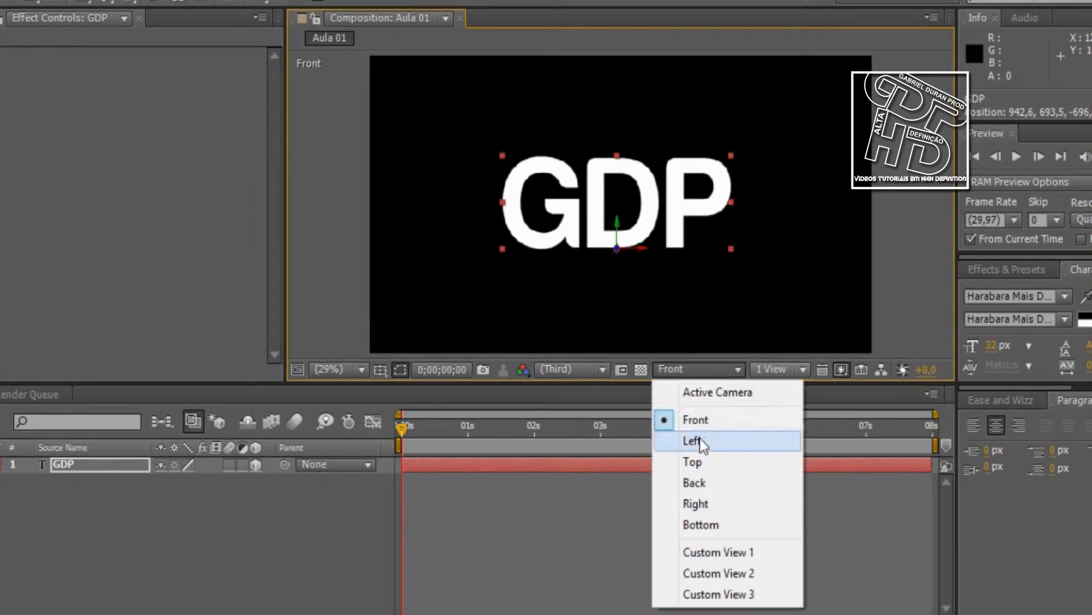
left_click(666, 441)
left_click(695, 374)
left_click(698, 461)
left_click(697, 370)
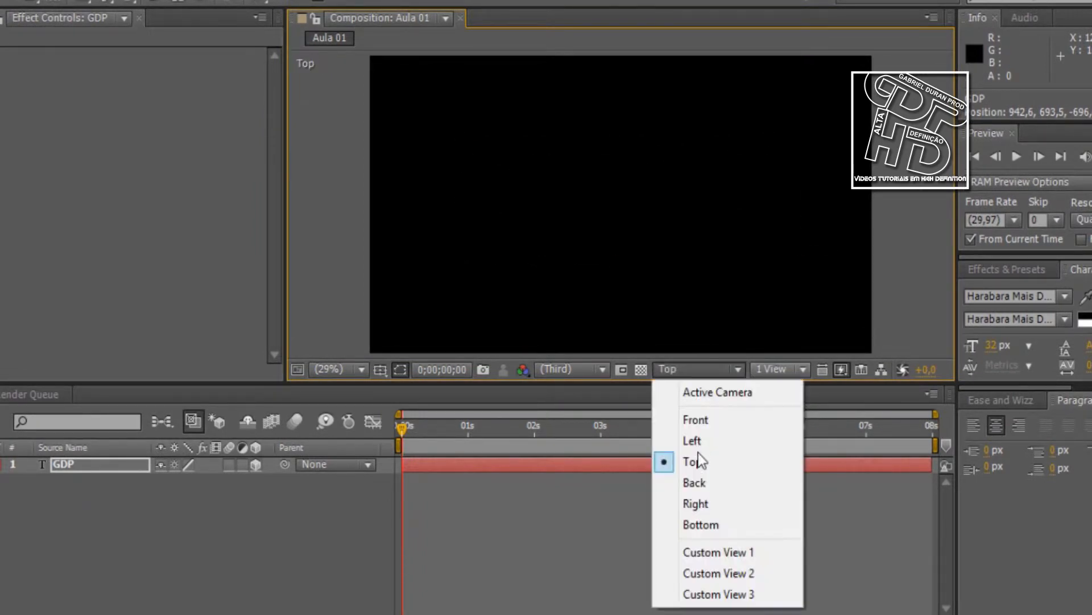
left_click(702, 489)
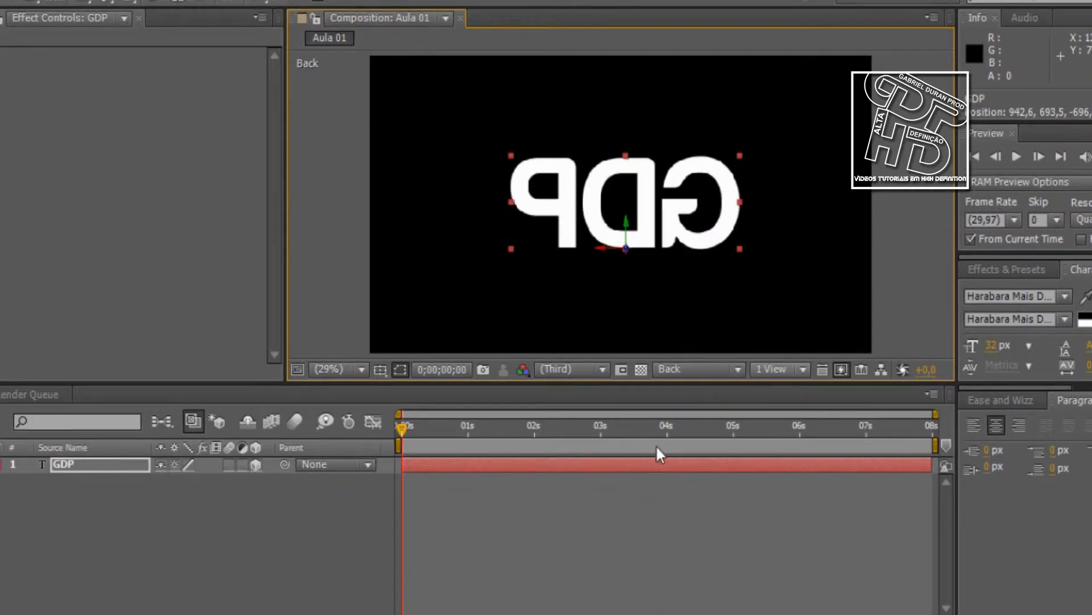
View the GDP text from the Right and Bottom 3D views, and return the viewer to Active Camera
left_click(686, 373)
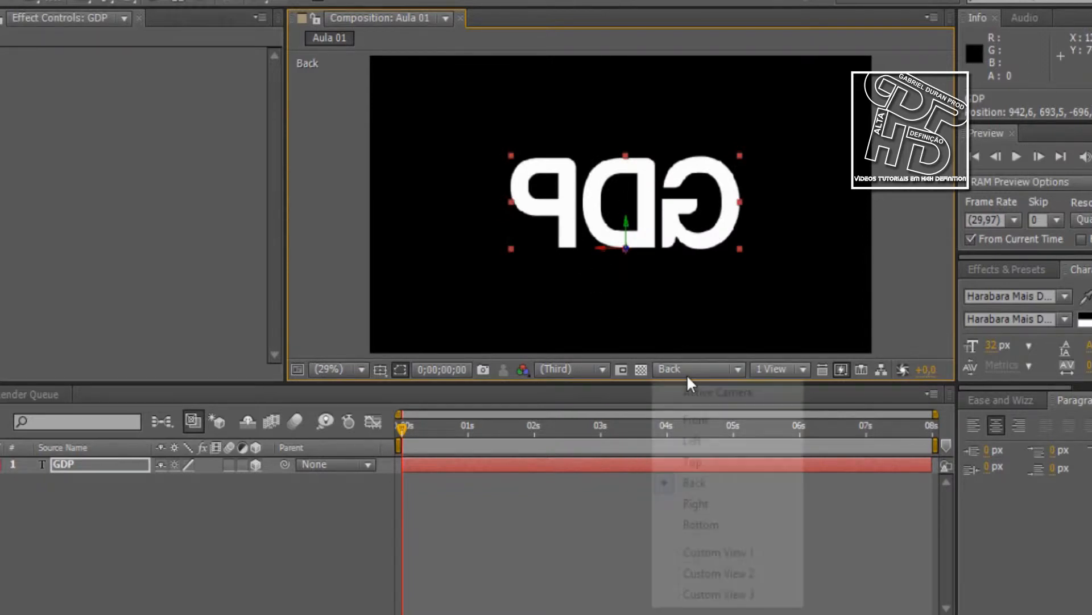
left_click(705, 504)
left_click(685, 371)
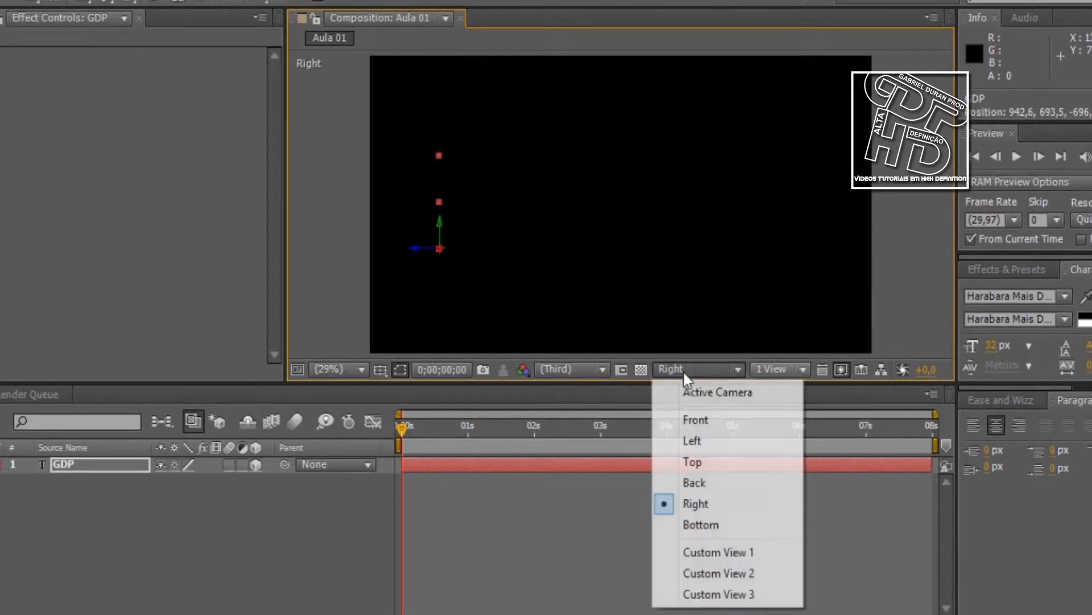
left_click(705, 505)
left_click(698, 371)
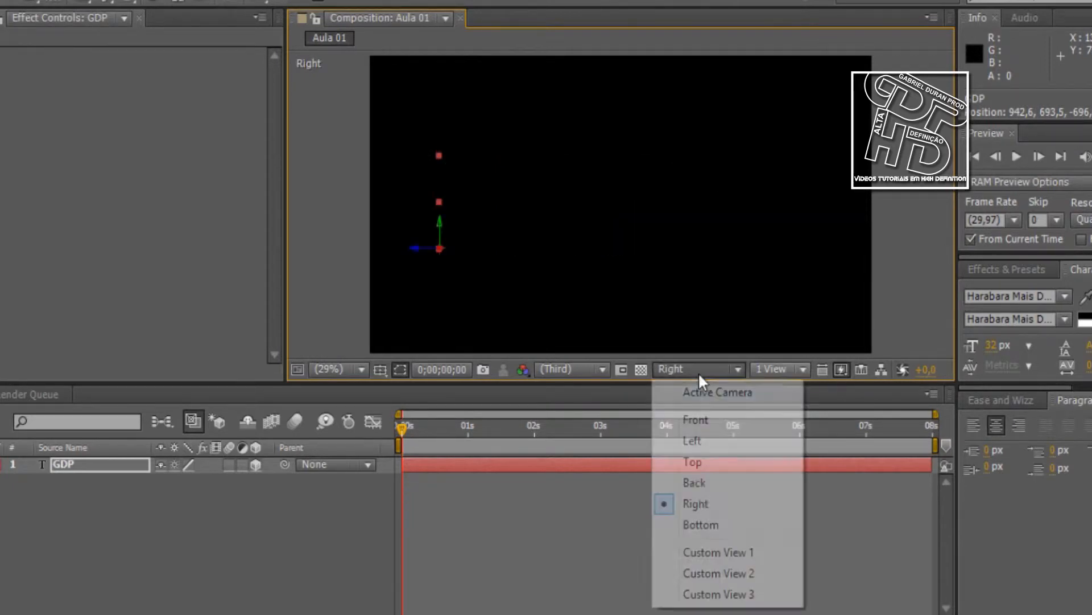
left_click(706, 523)
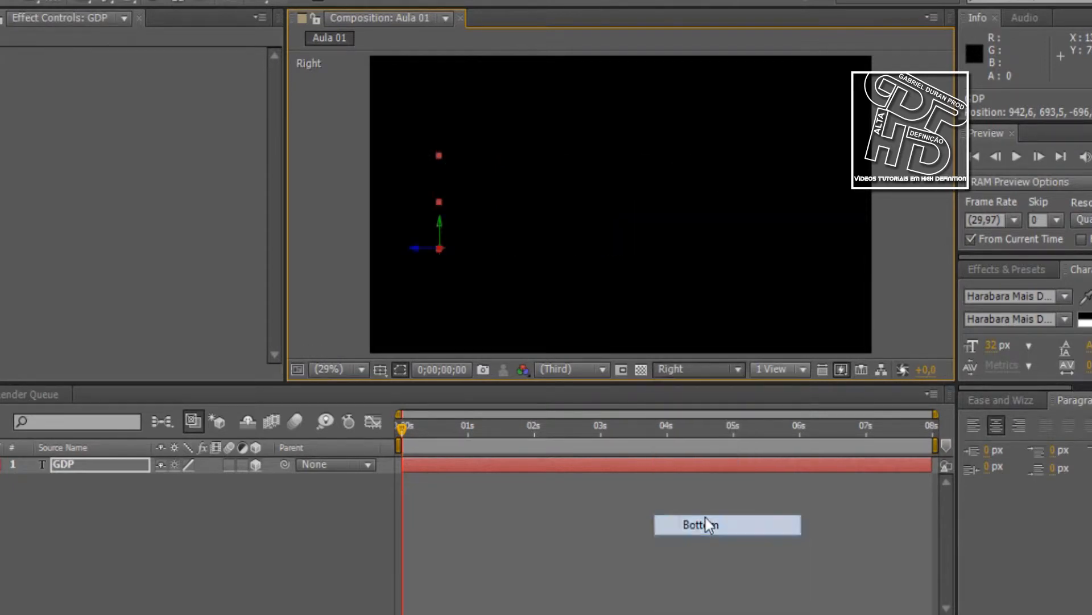
left_click(692, 376)
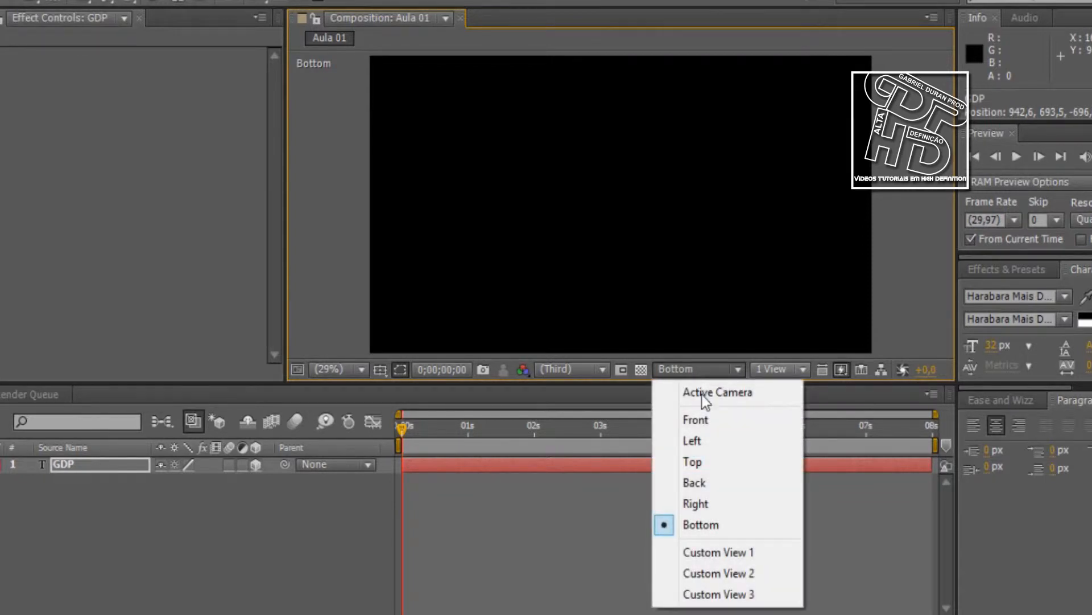
left_click(701, 395)
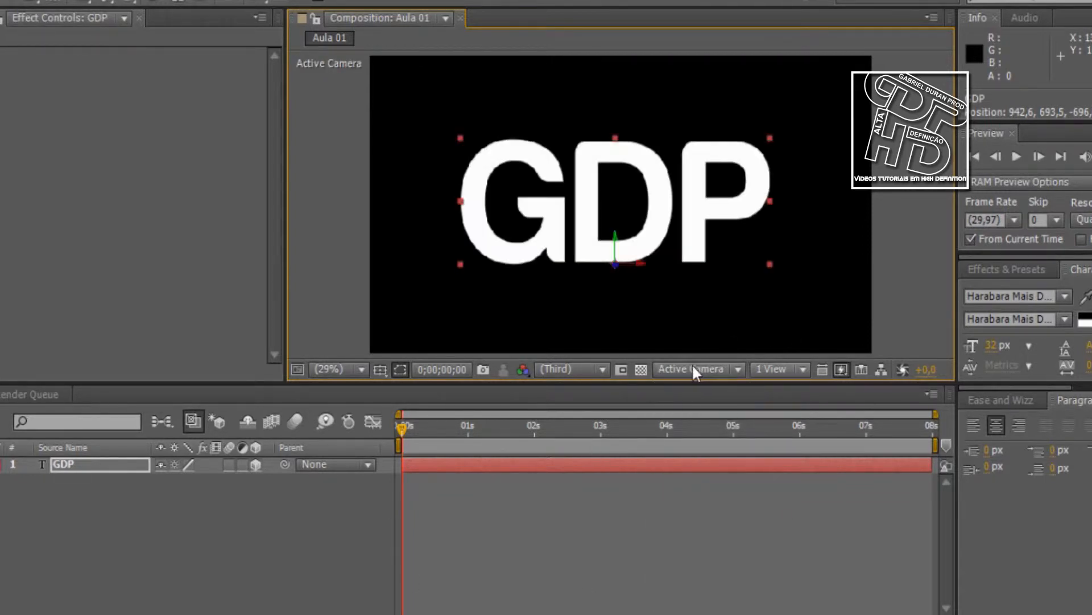
Move the GDP text to about position 978, 711 with the transparency grid shown, and hide the grid again
left_click(641, 371)
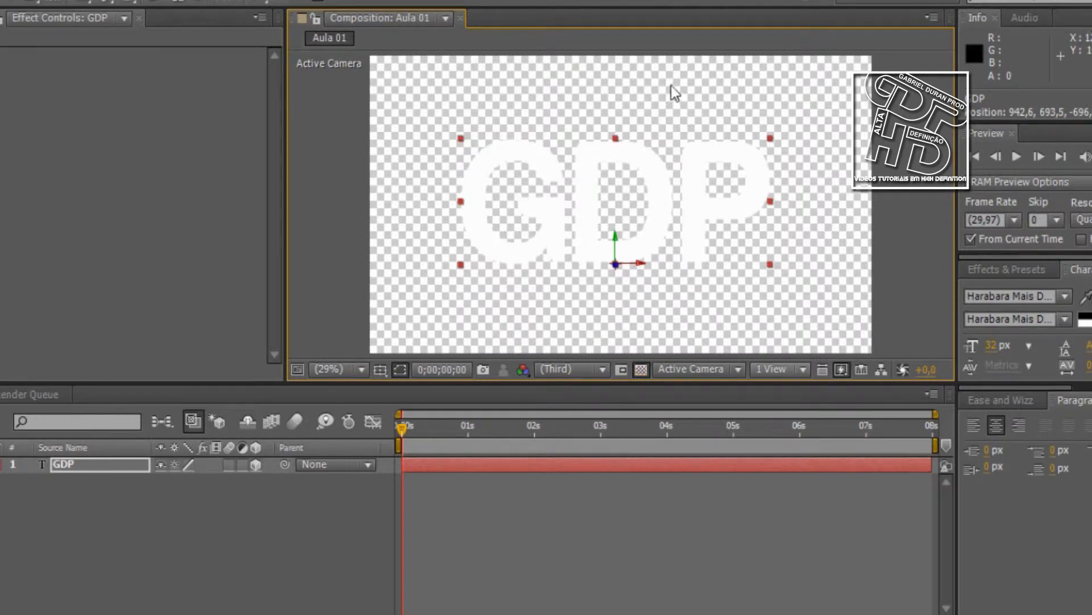
left_click_drag(715, 196, 689, 244)
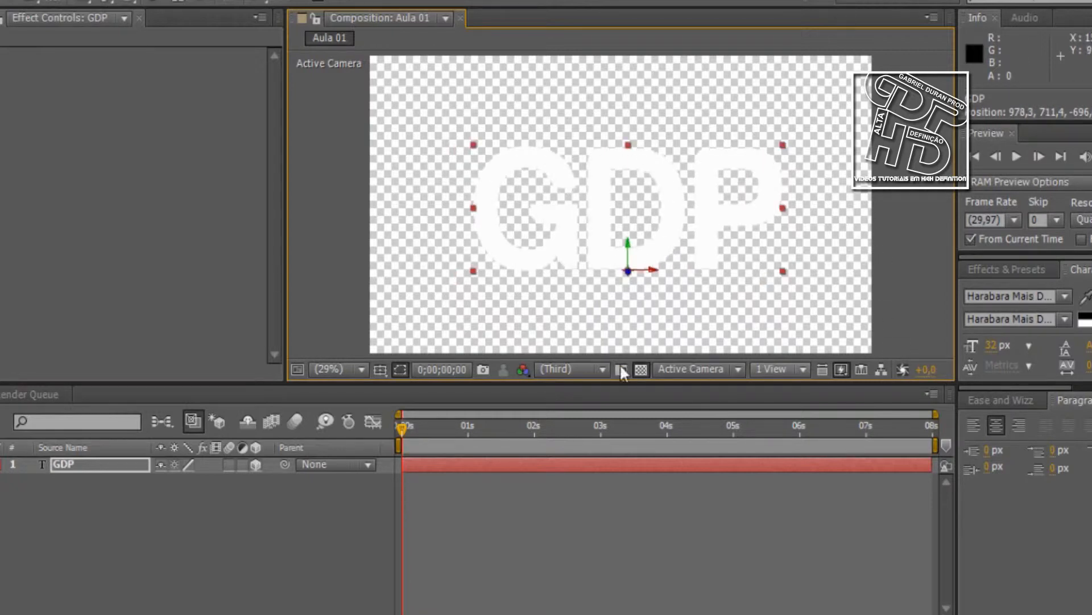
left_click(641, 369)
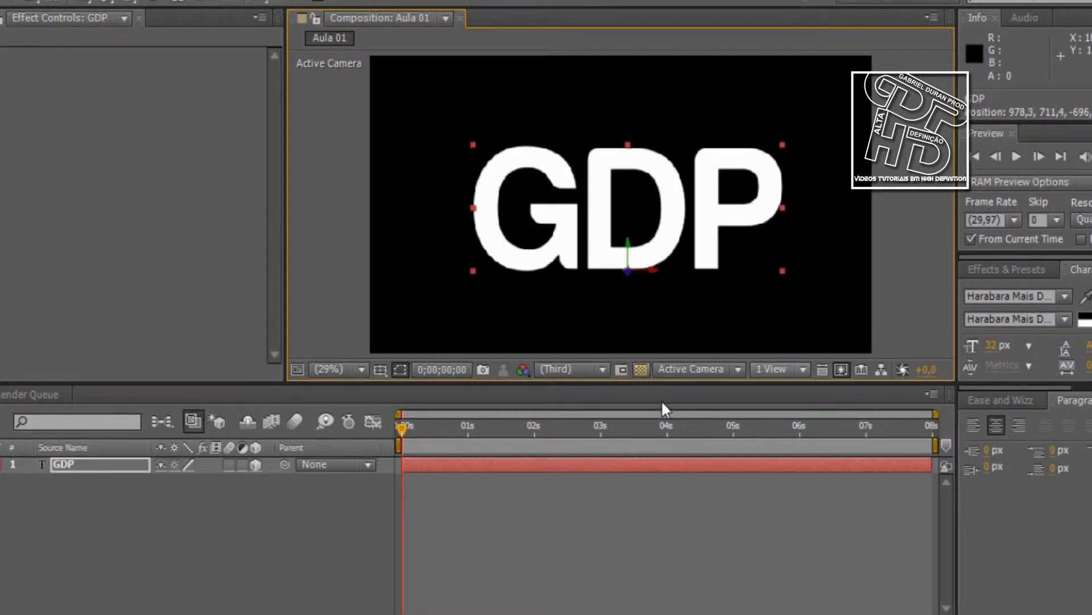
Draw a region of interest over the left part of the composition and tighten it so only the letter G is included
left_click(623, 370)
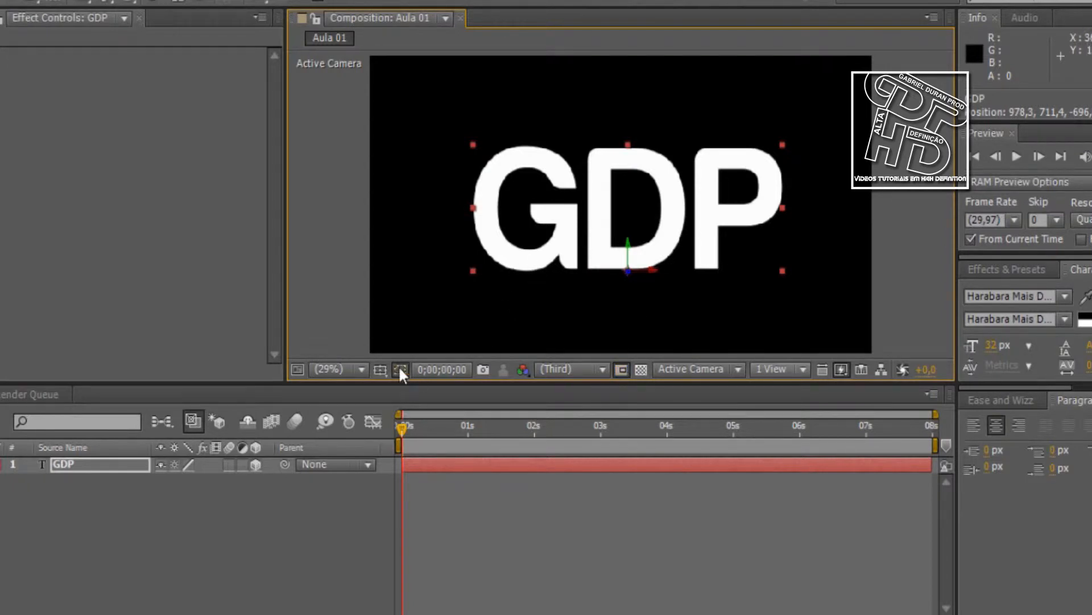
left_click_drag(385, 336, 669, 67)
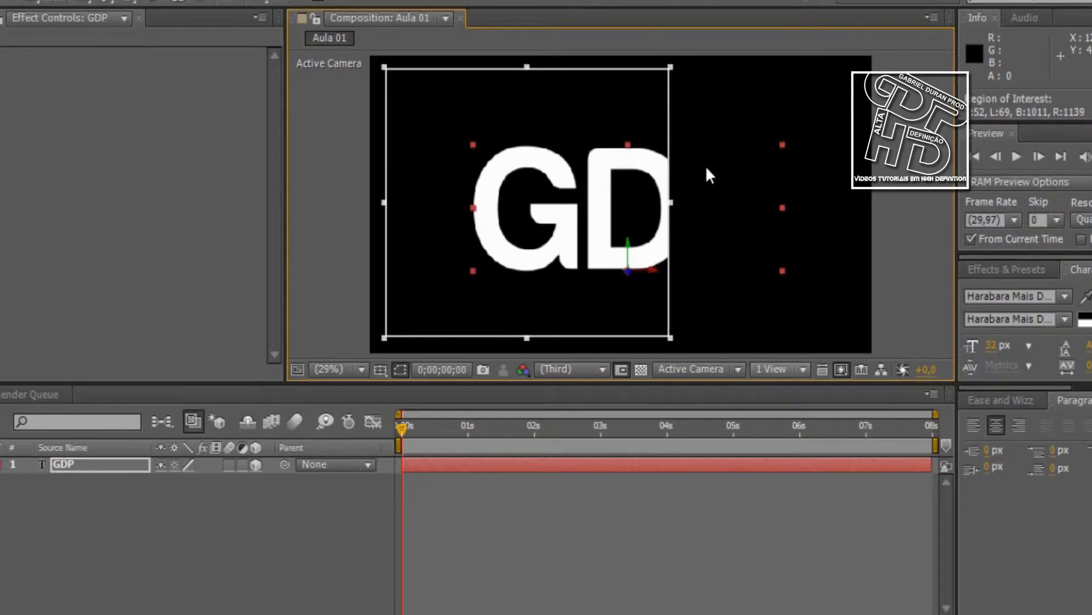
left_click_drag(670, 200, 592, 211)
left_click_drag(489, 122, 487, 136)
left_click_drag(487, 339, 495, 287)
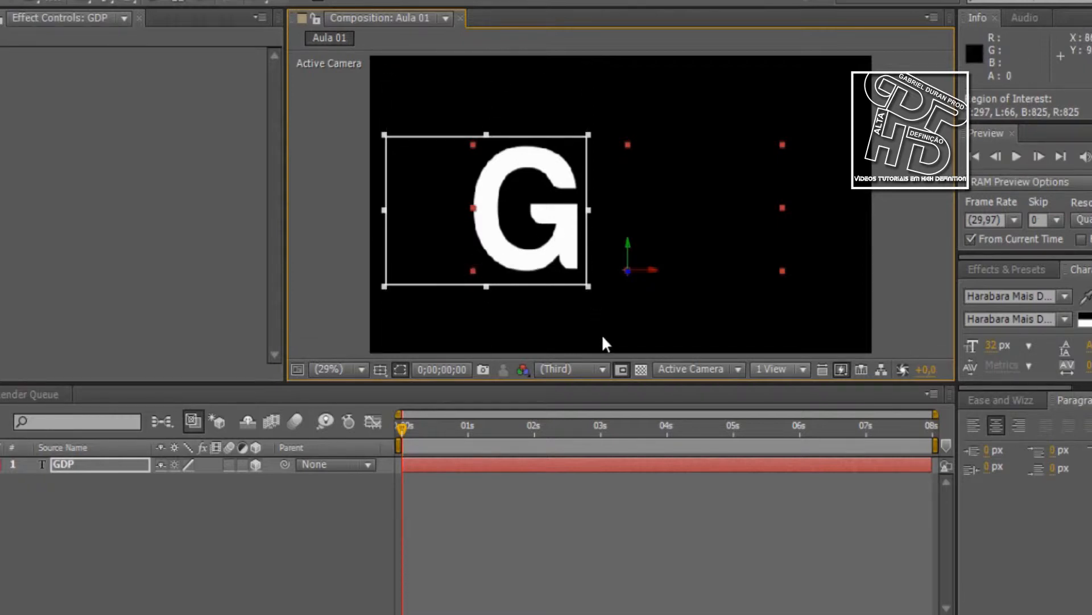
Move the GDP text to about position 948, 711 with the region of interest active, and turn the region off
left_click(620, 369)
left_click(621, 370)
mouse_move(495, 200)
left_mouse_down()
mouse_move(664, 179)
mouse_move(376, 220)
mouse_move(233, 191)
mouse_move(435, 196)
mouse_move(283, 208)
mouse_move(507, 195)
mouse_move(483, 196)
left_mouse_up()
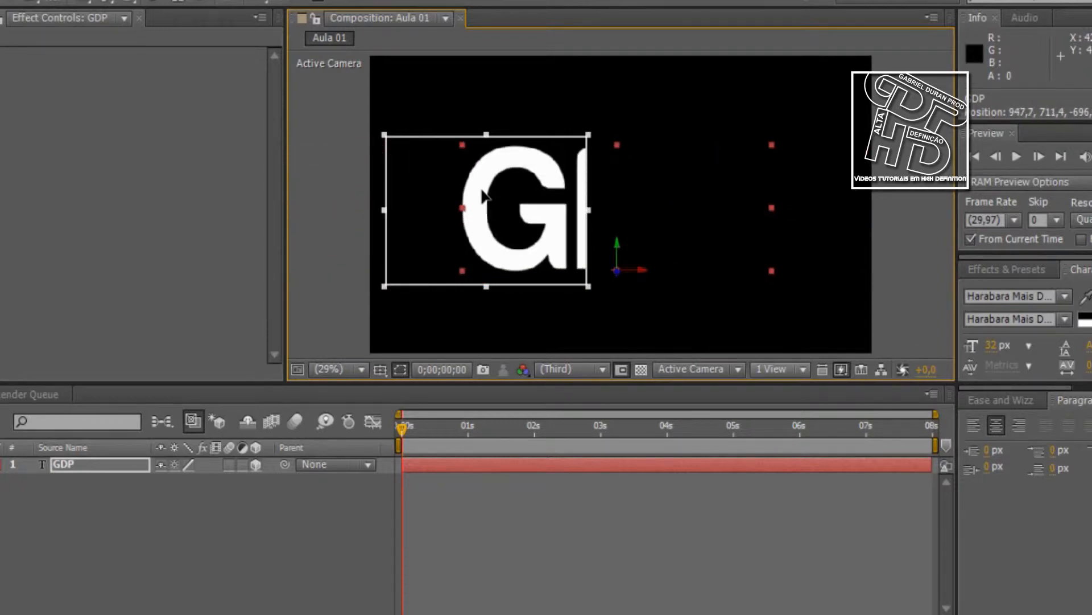
left_click(622, 369)
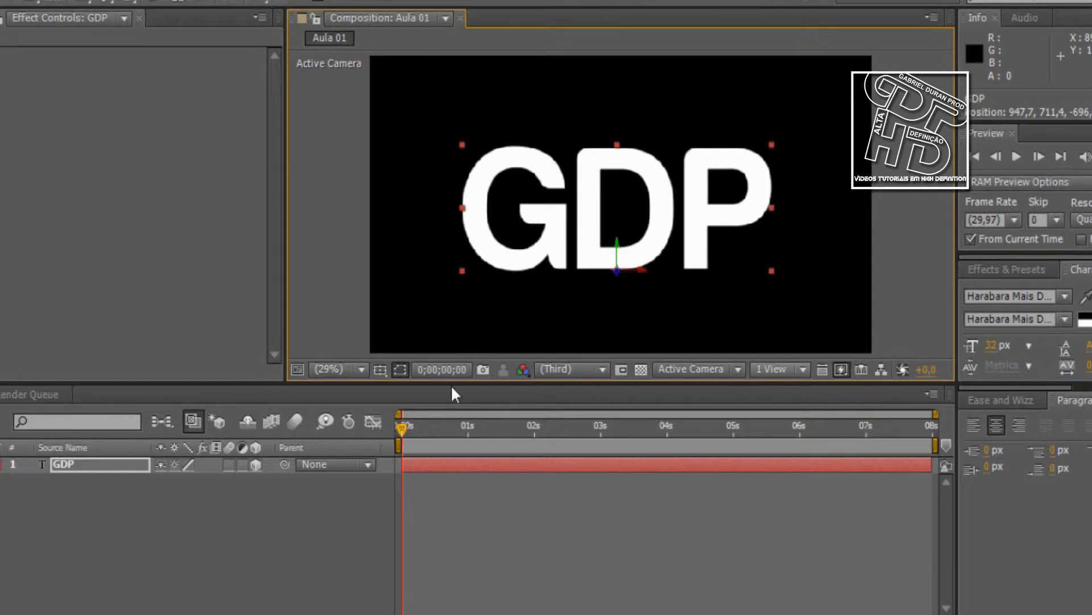
Set the viewer resolution to Full and move the GDP text to about position 963, 571
left_click(562, 372)
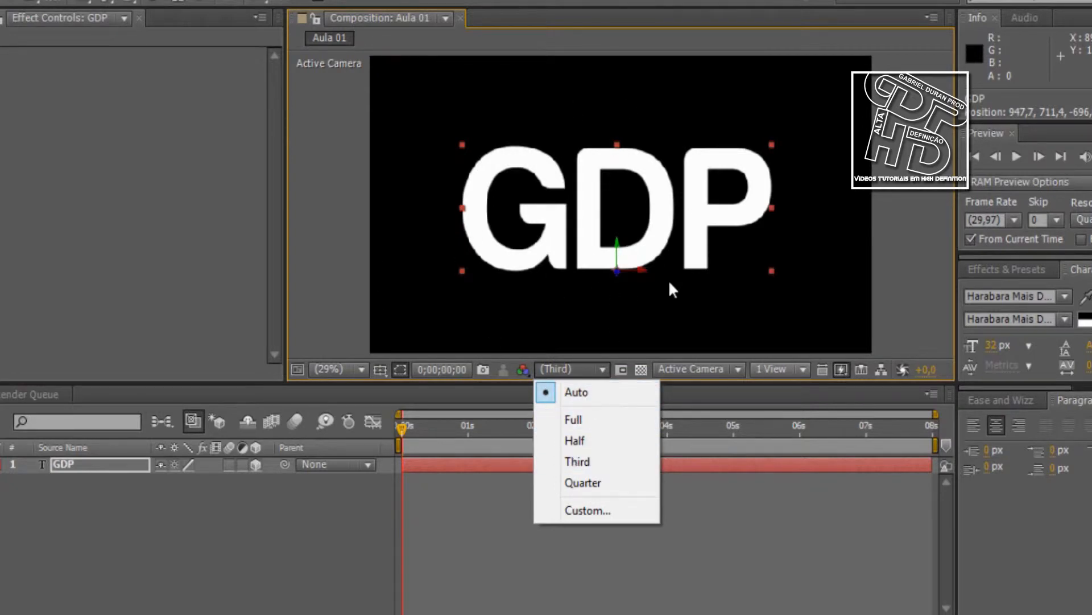
left_click(575, 420)
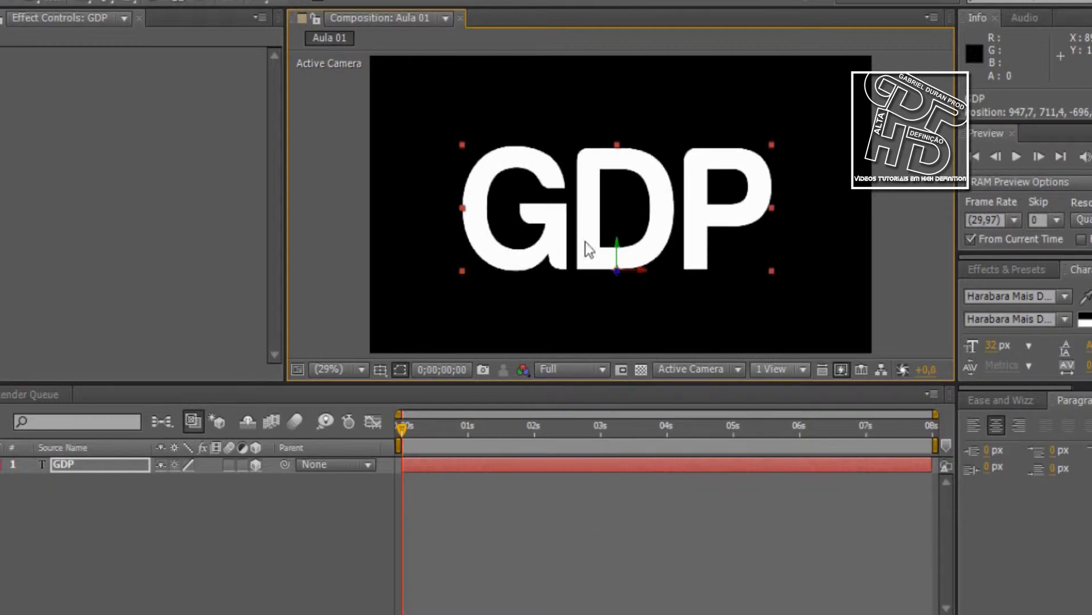
left_click(859, 225)
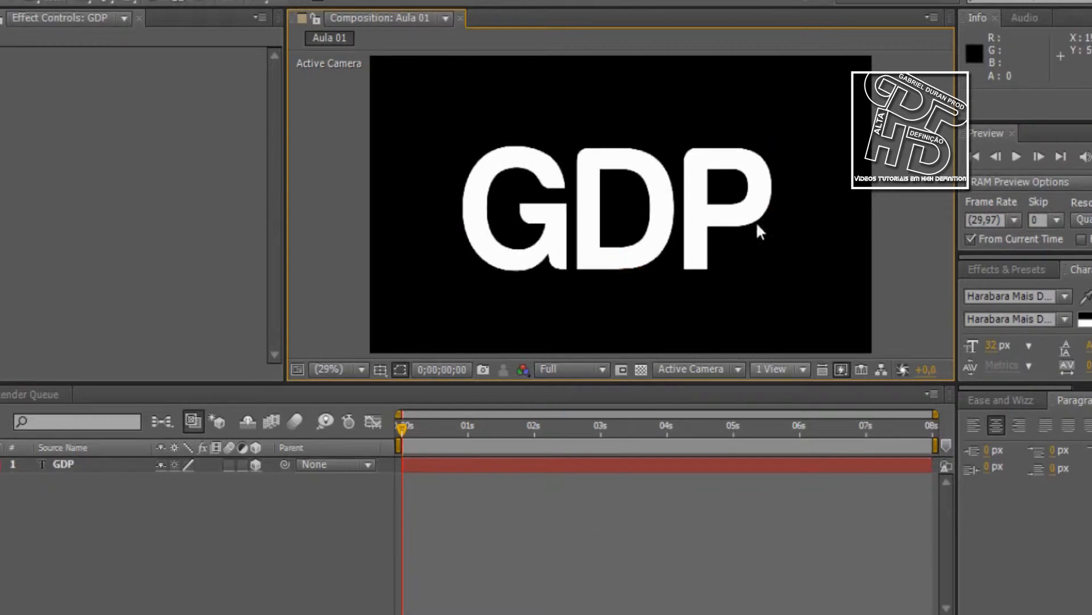
left_click(613, 221)
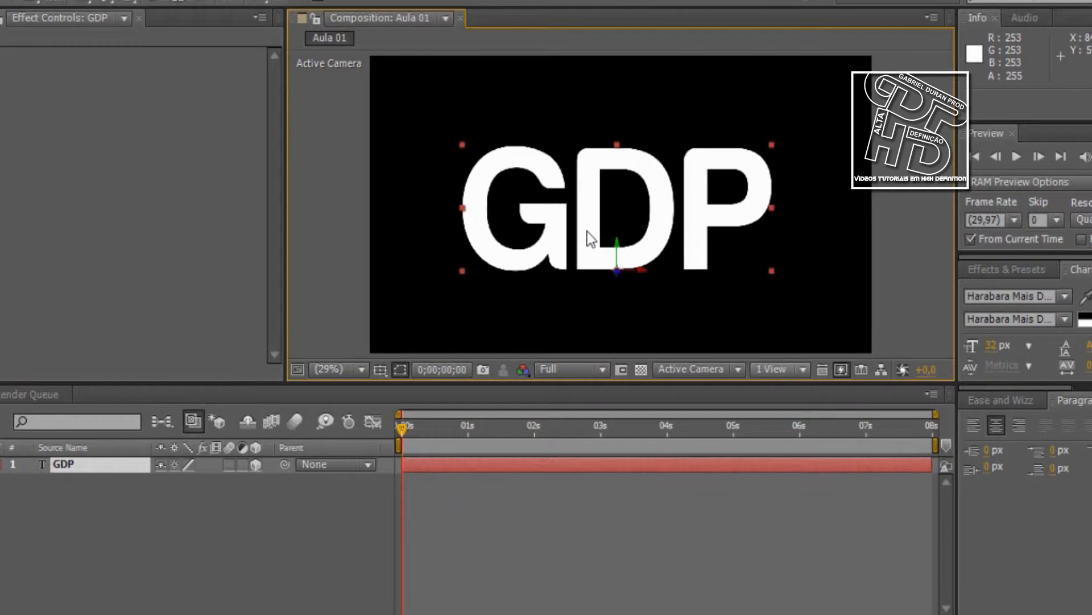
mouse_move(571, 272)
left_mouse_down()
mouse_move(585, 239)
mouse_move(577, 260)
left_mouse_up()
left_click_drag(685, 249, 708, 207)
Try the Half and Third viewer resolutions, moving the GDP text to about 1017, 709 at Half and 1019, 640 at Third
left_click(576, 369)
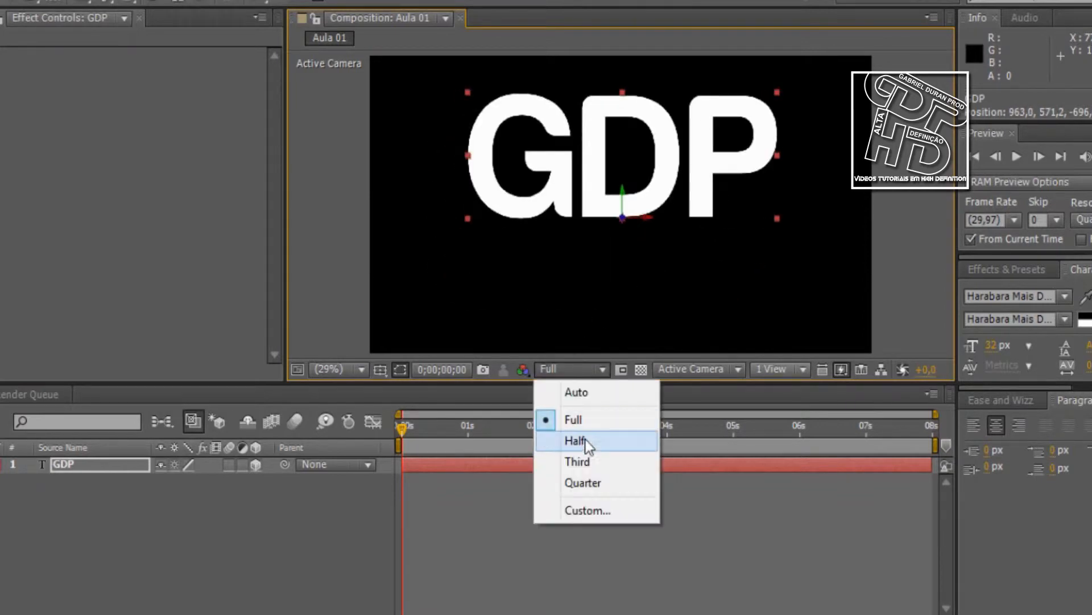
left_click(584, 439)
left_click_drag(602, 150, 597, 220)
left_click(578, 375)
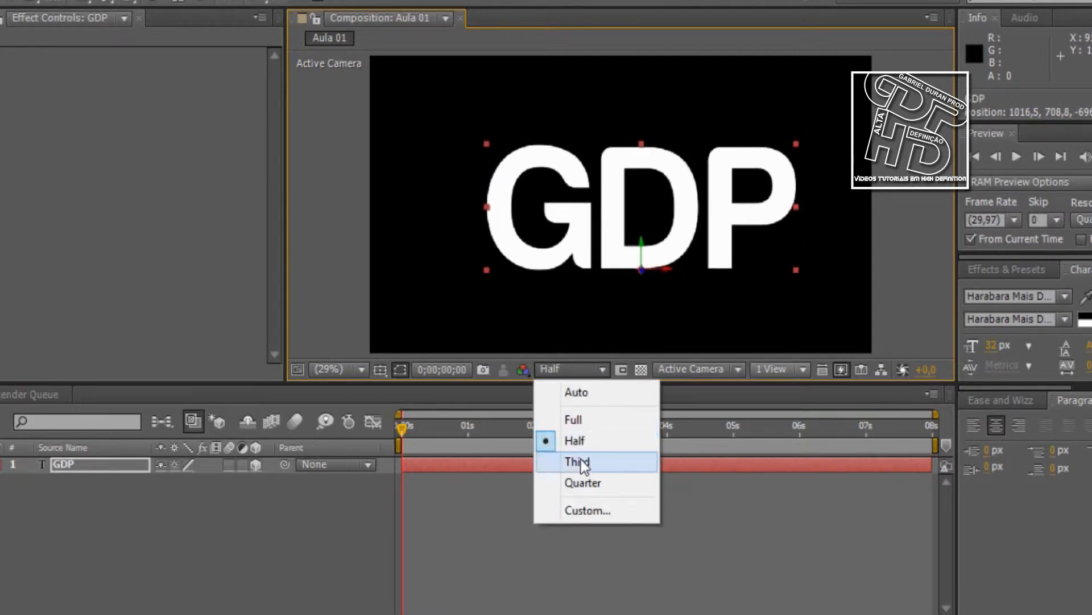
left_click(580, 461)
left_click_drag(582, 251, 584, 228)
Set the viewer resolution to Quarter and move the GDP text to about position 953, 717
left_click(572, 368)
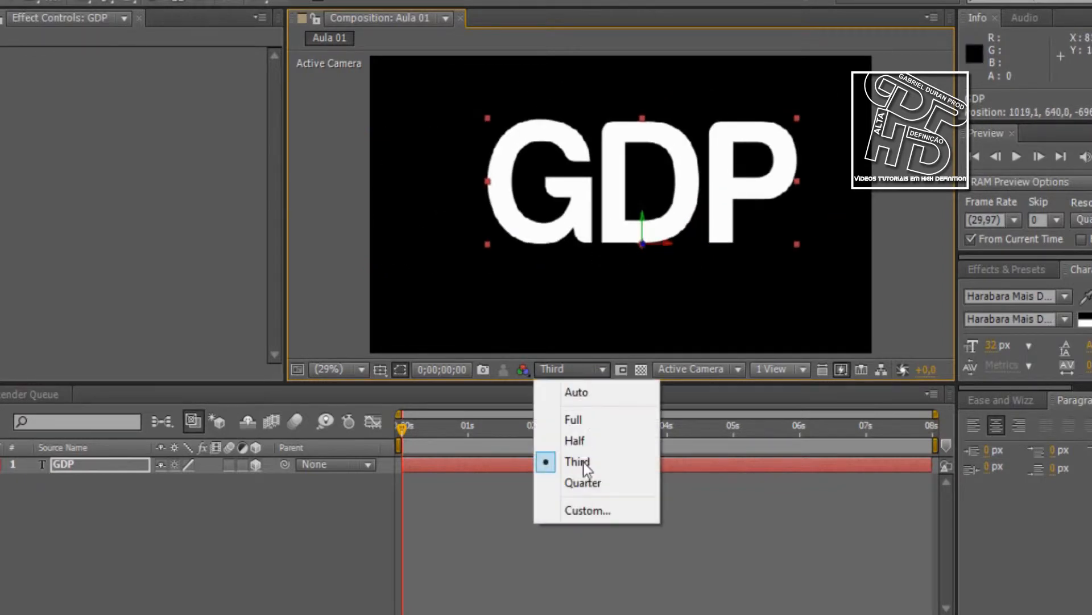
left_click(581, 484)
left_click_drag(587, 224, 558, 251)
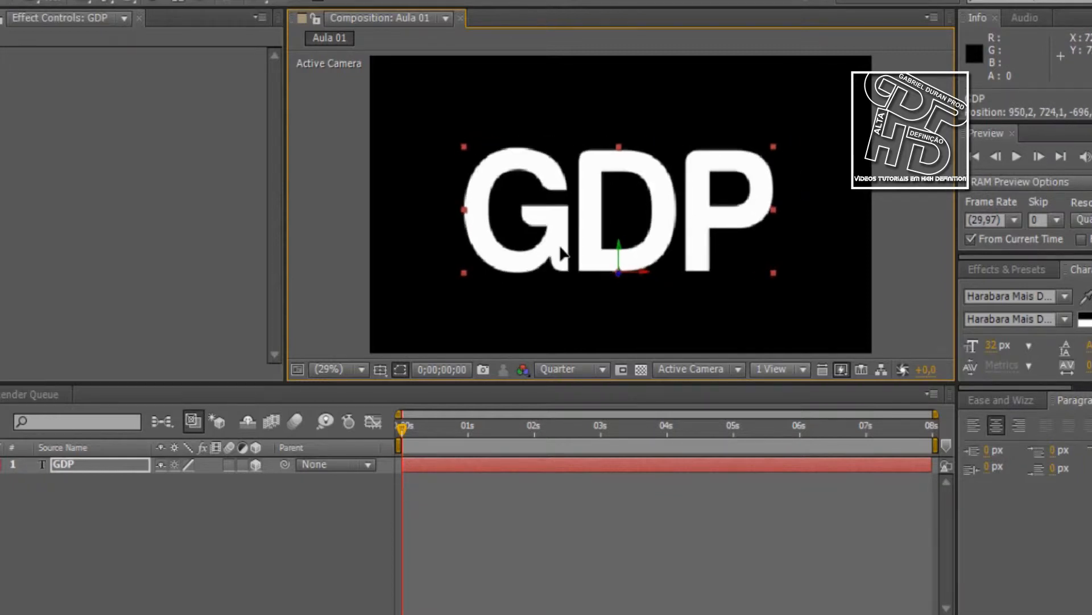
Set the viewer resolution to Auto and move the GDP text to about position 948, 714
left_click(559, 368)
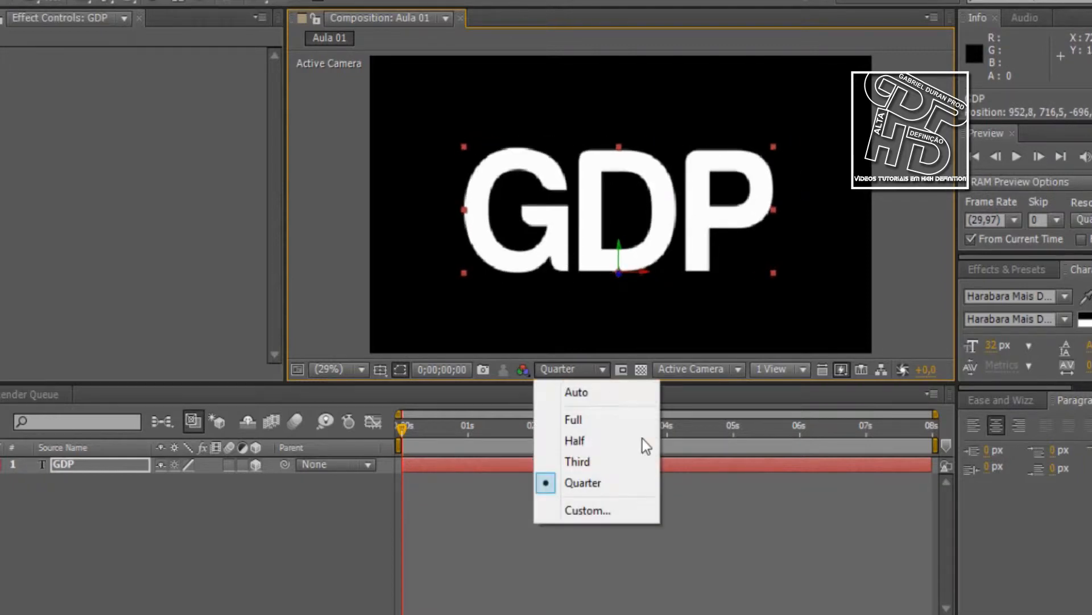
left_click(592, 399)
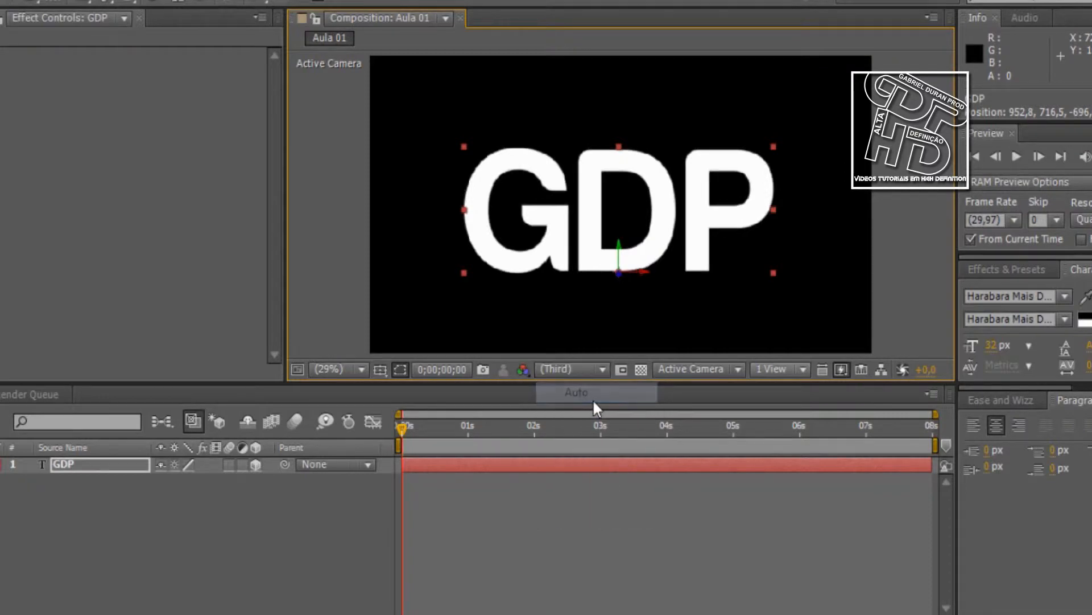
left_click_drag(595, 253, 589, 255)
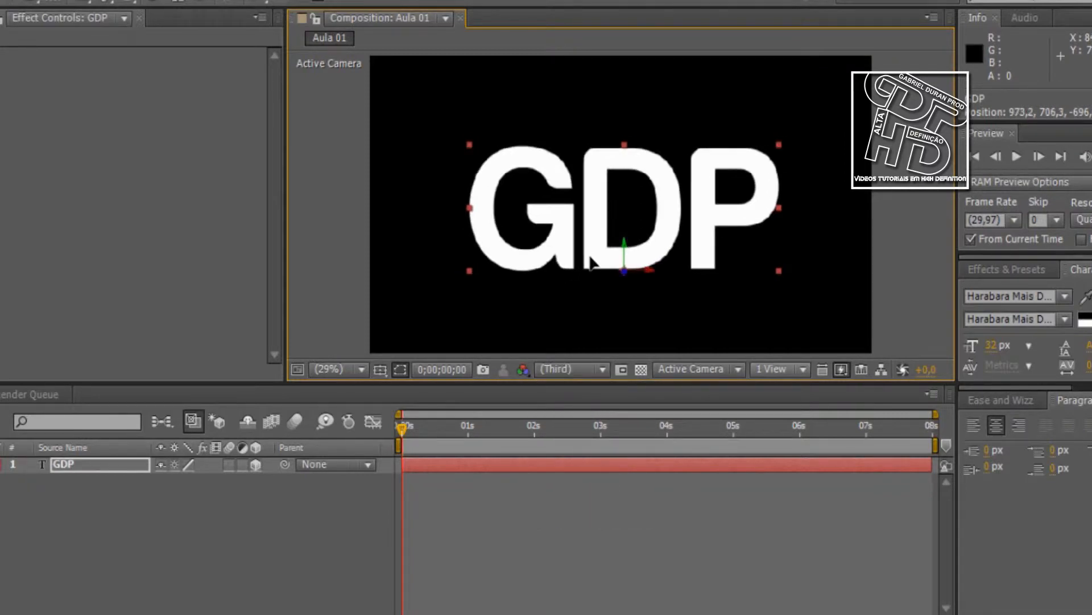
left_click(575, 370)
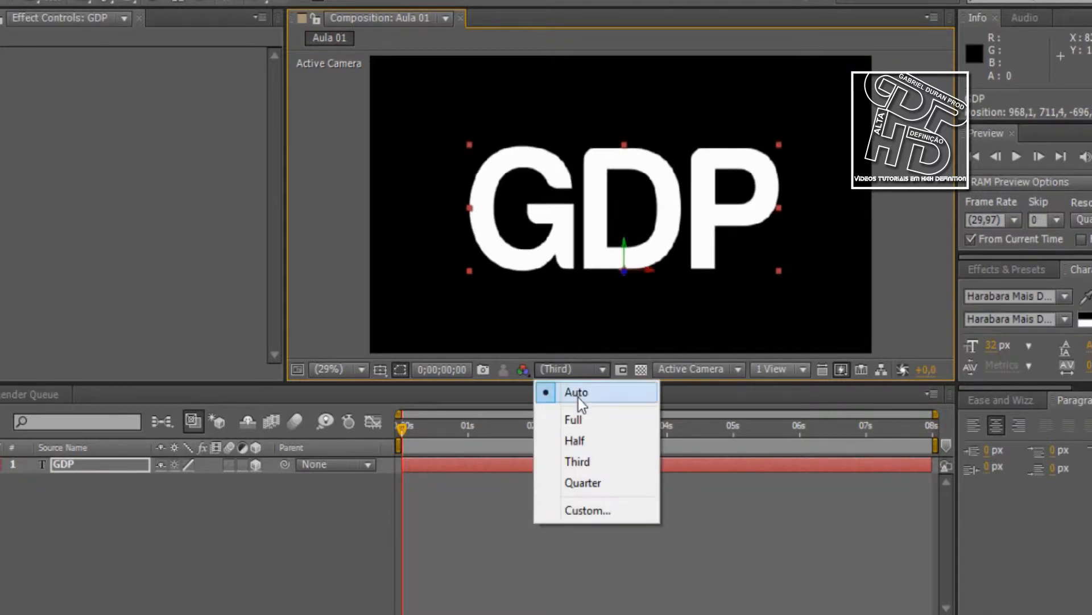
left_click(724, 528)
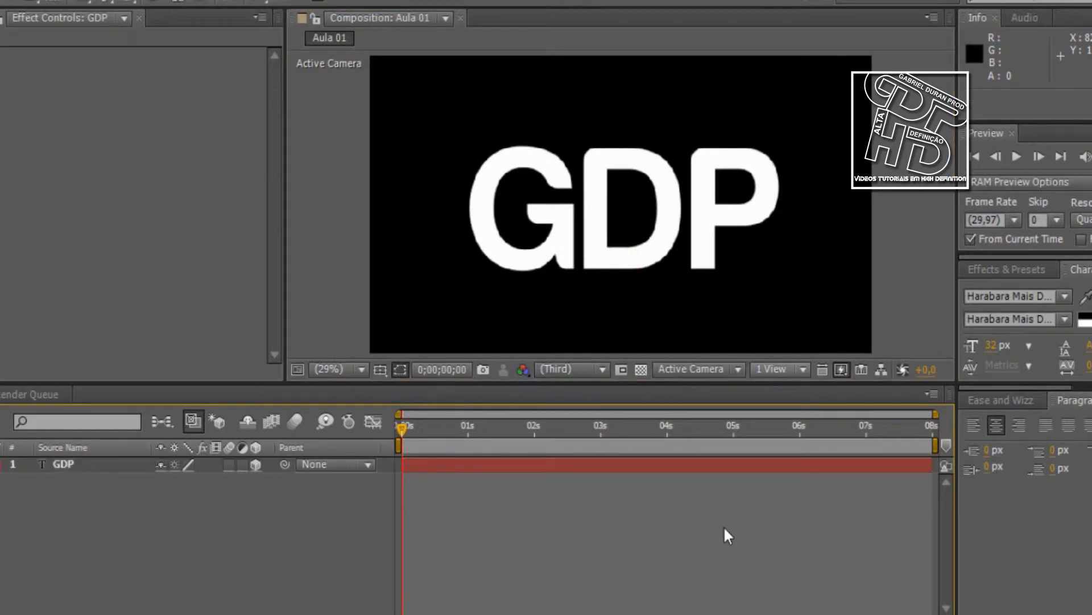
left_click_drag(595, 231, 586, 227)
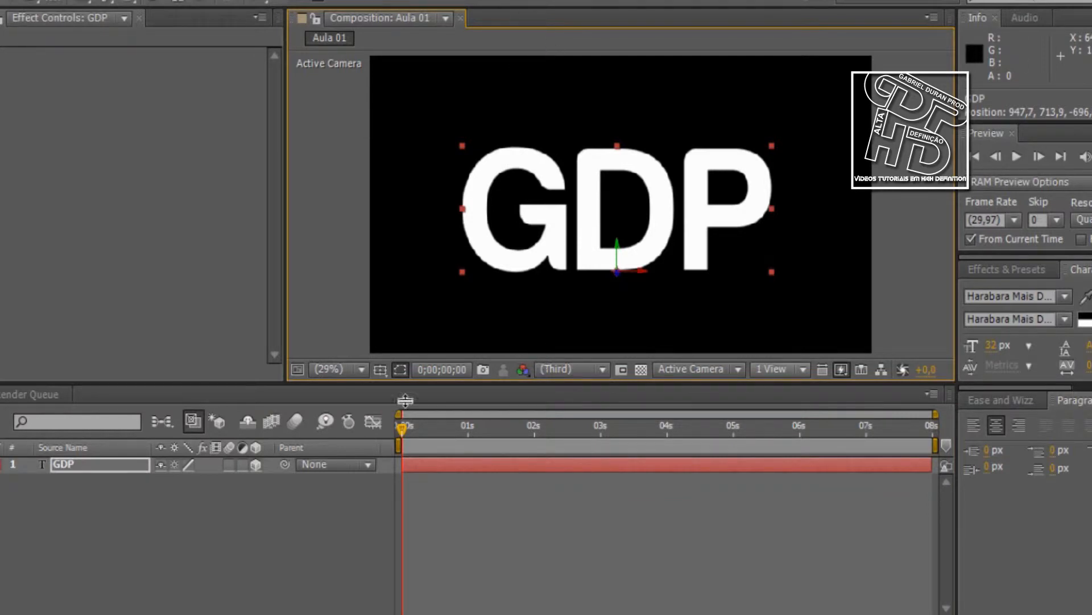
Scrub the current-time indicator along the Aula 01 timeline towards 8 seconds and return it to 0;00;00;00
left_click(1, 465)
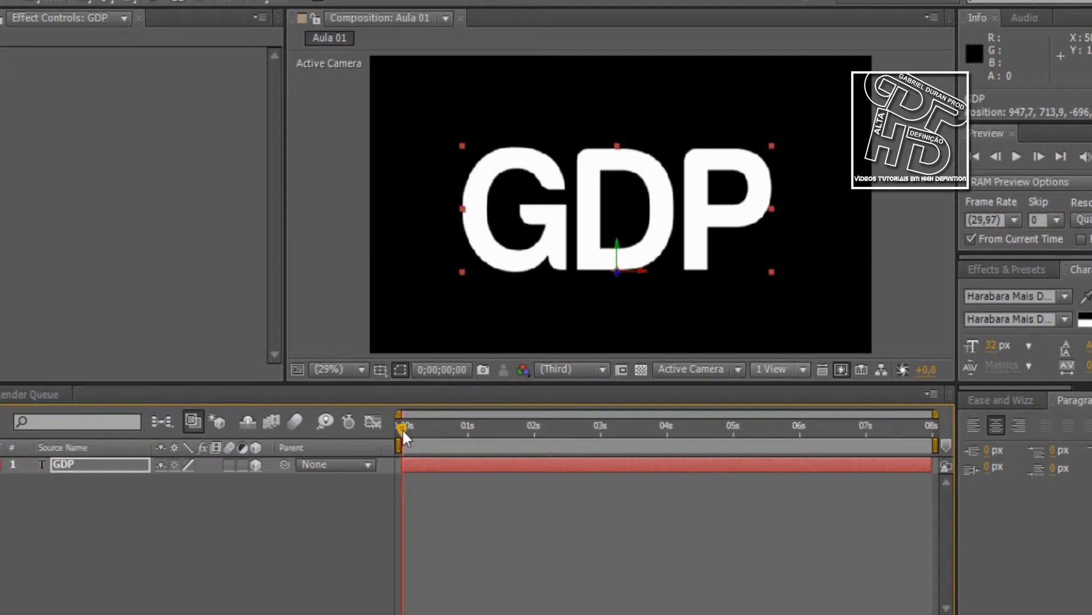
left_click_drag(402, 428, 903, 425)
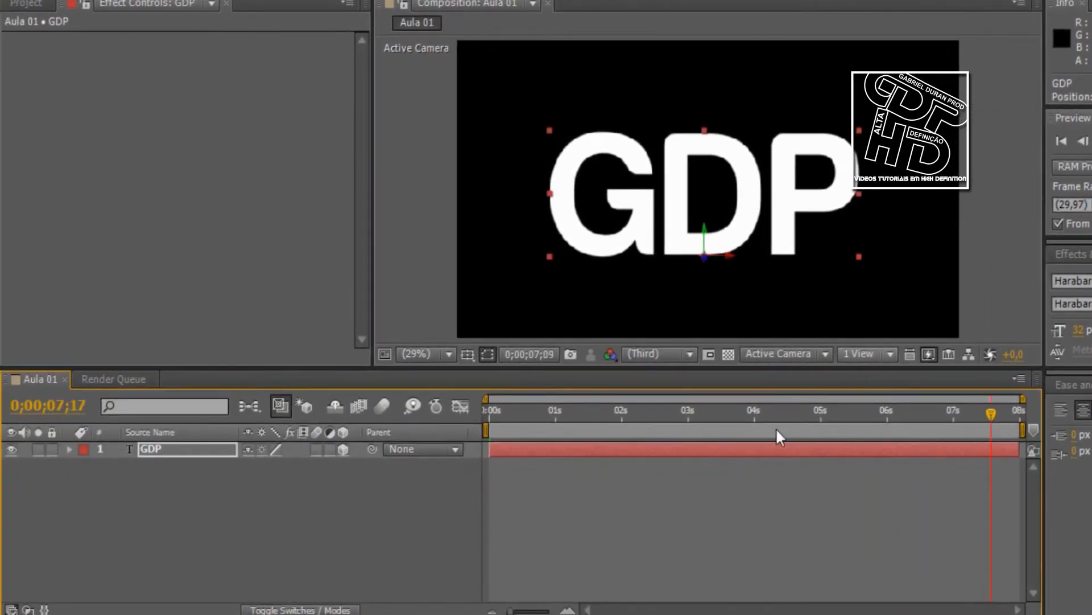
left_click_drag(777, 430, 787, 491)
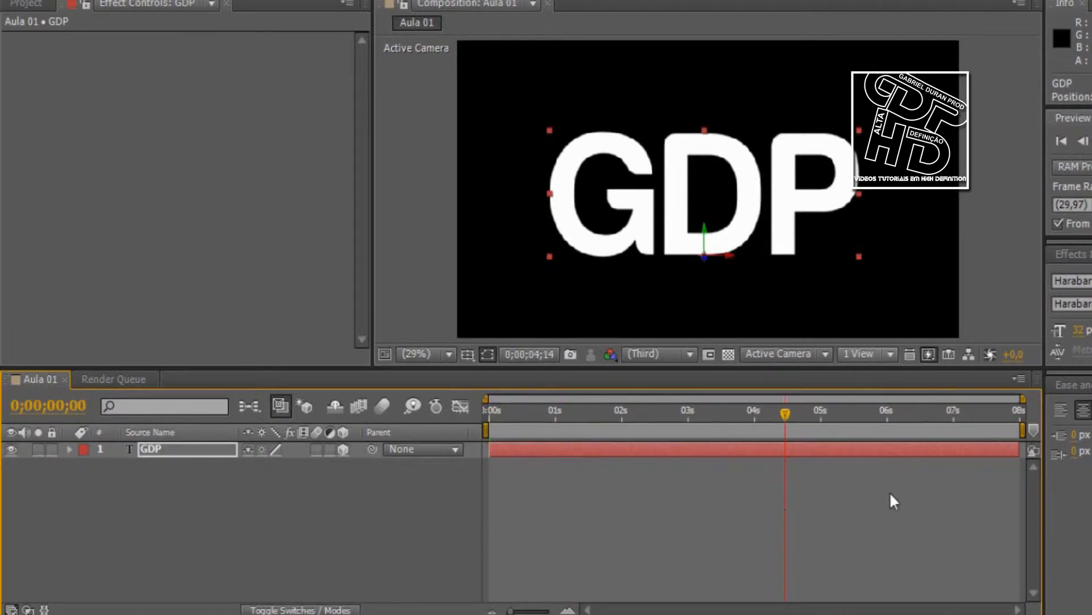
left_click_drag(586, 418, 944, 432)
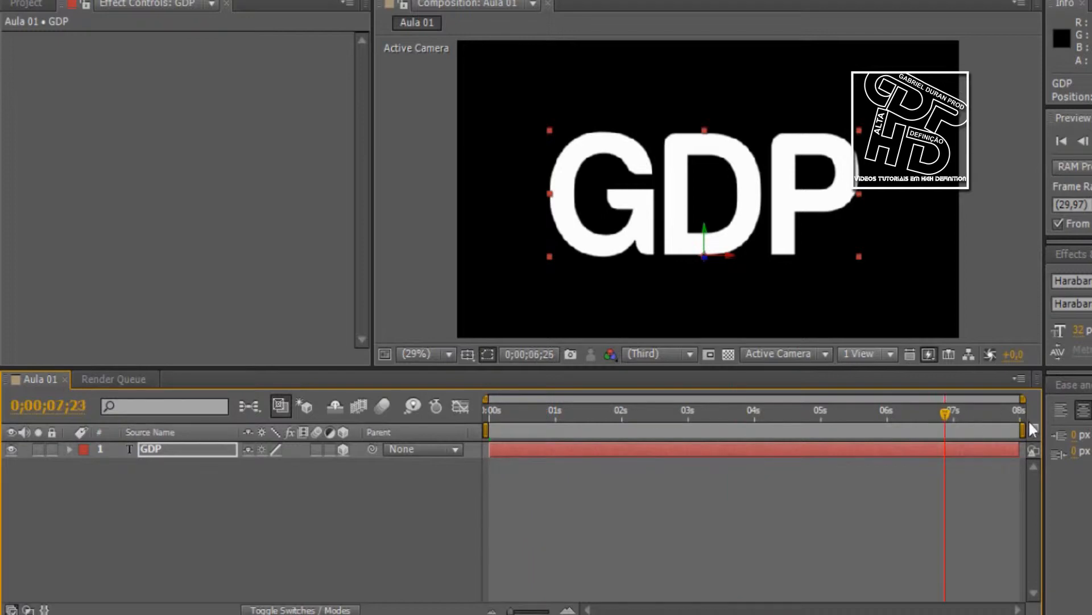
left_click_drag(1030, 422, 354, 524)
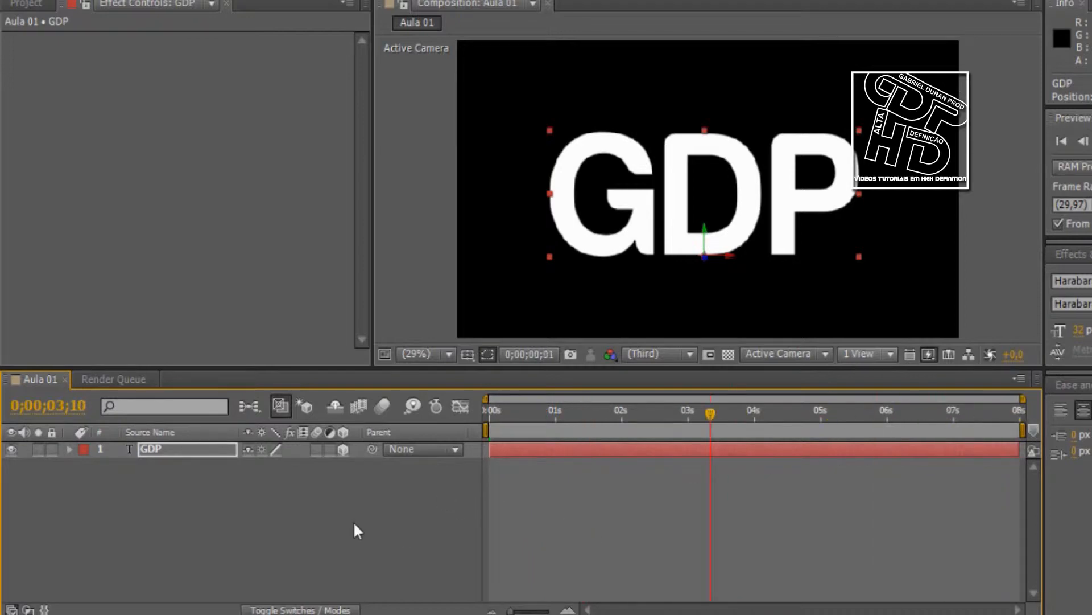
Turn off the 3D layer switch of the GDP text
left_click(343, 449)
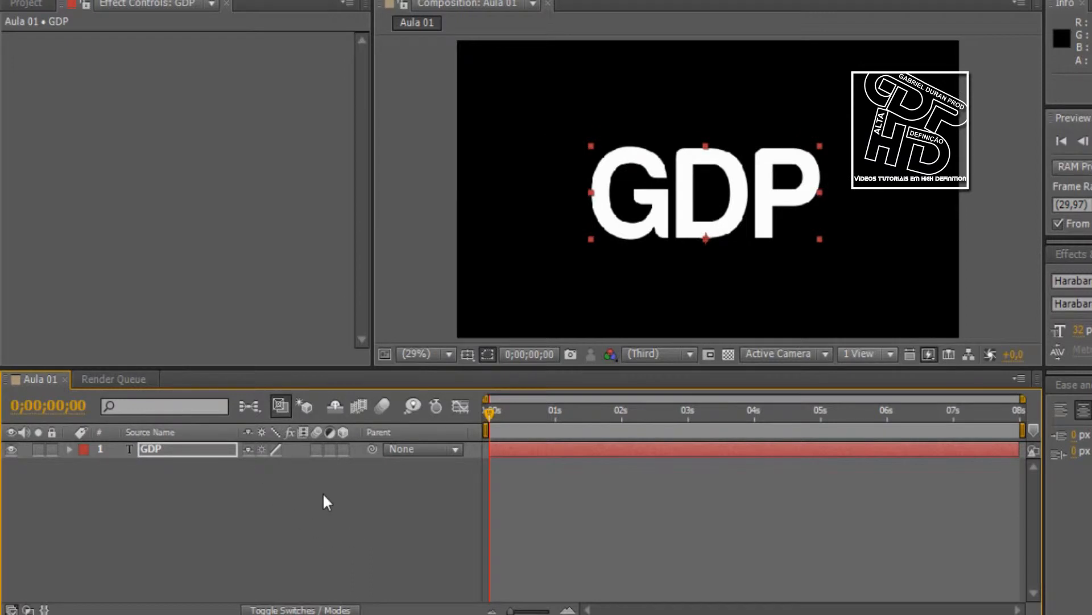
Show the timeline's blending mode columns, return to the layer switches, and briefly display the In, Out, Duration and Stretch columns
key("F4")
key("F4")
key("F4")
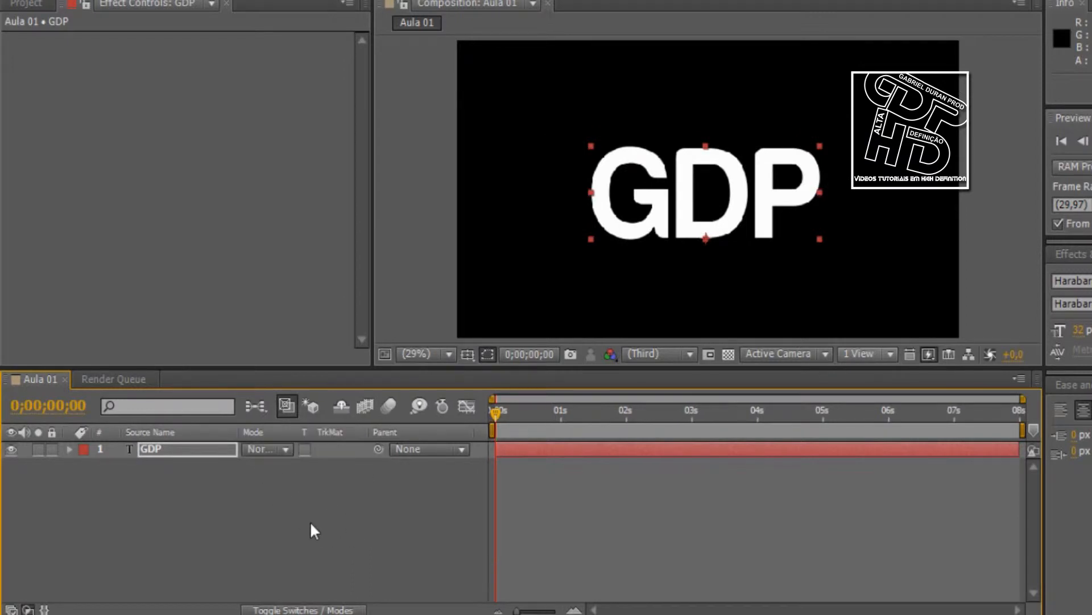
key("F4")
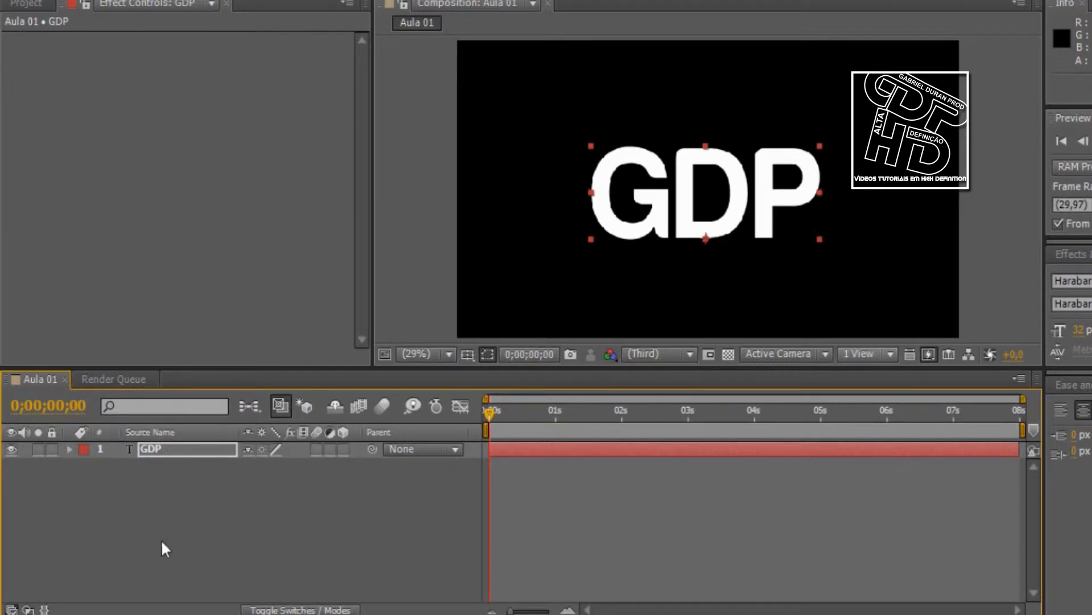
left_click(45, 610)
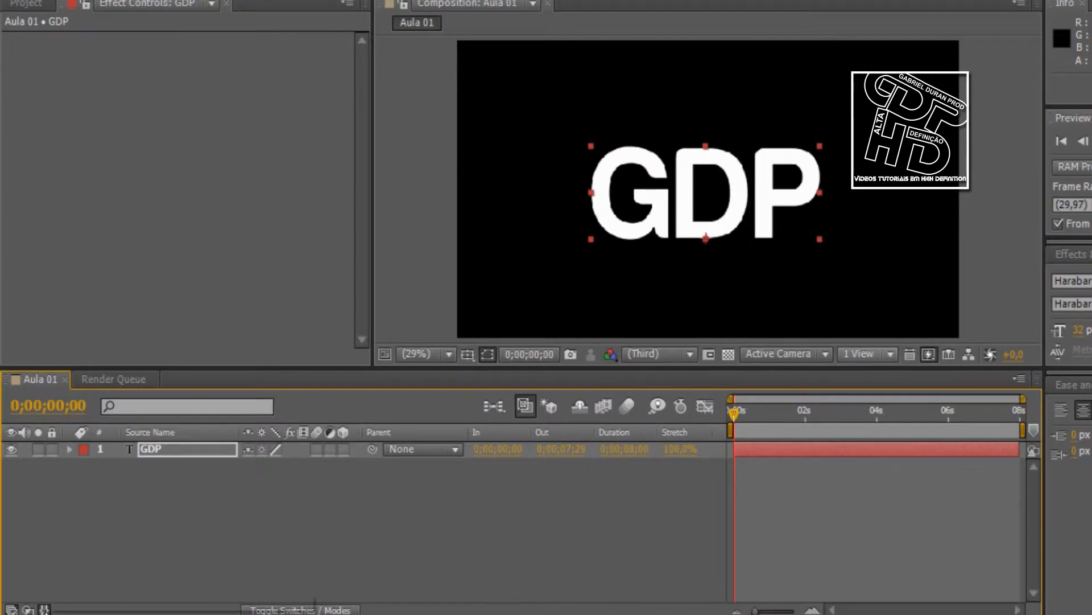
left_click(44, 610)
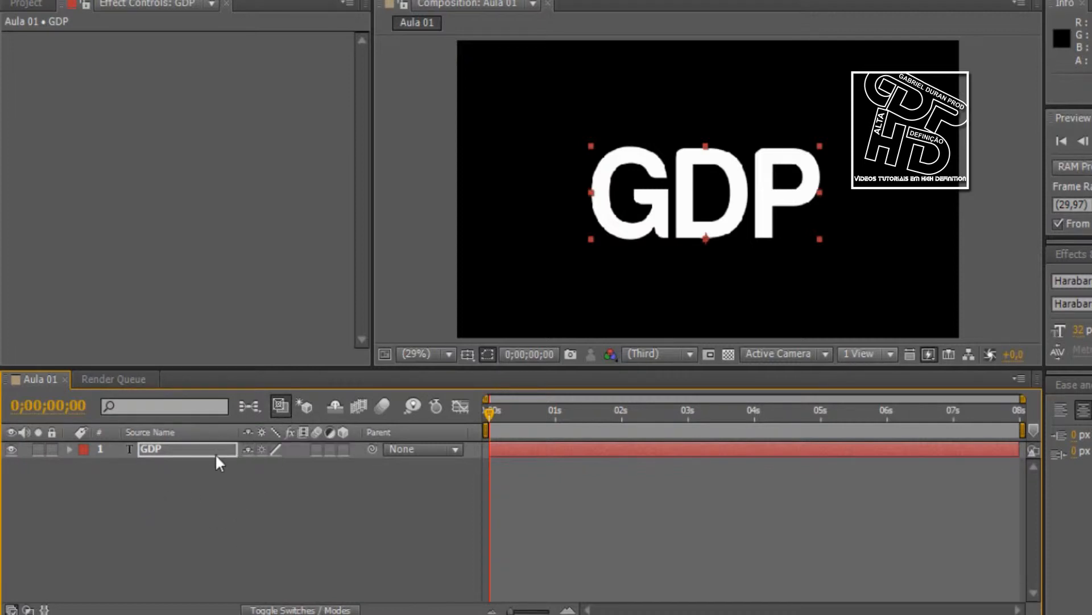
Add Logomarca GDP 2015.png to the Aula 01 timeline below the GDP layer and set its Scale to 24%
left_click(46, 4)
left_click_drag(89, 191, 139, 524)
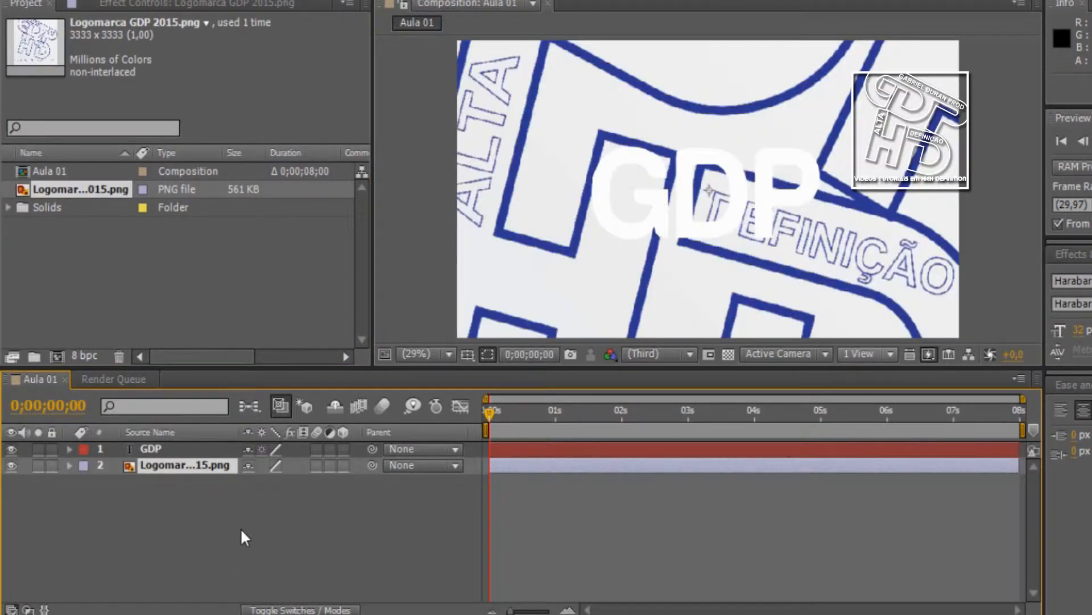
key("s")
left_click(273, 482)
key("Return")
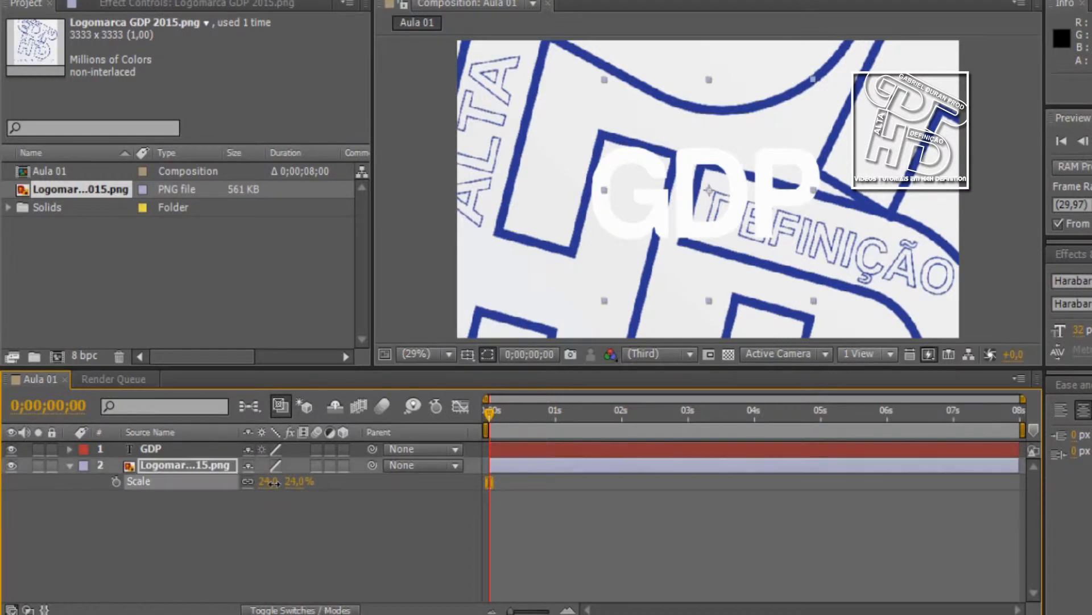
Place the logo in the left half of the frame and the GDP text right of it, slightly overlapping the logo's edge
left_click_drag(724, 165, 586, 165)
left_click_drag(686, 185, 789, 172)
left_click_drag(627, 193, 643, 198)
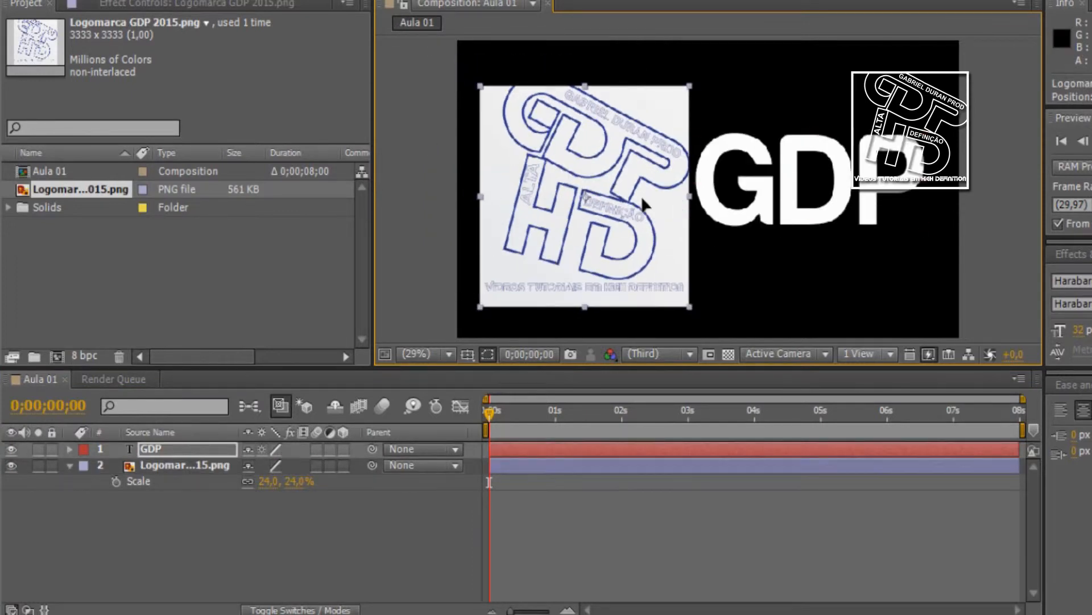
left_click(436, 233)
left_click_drag(755, 216, 714, 249)
left_click(415, 277)
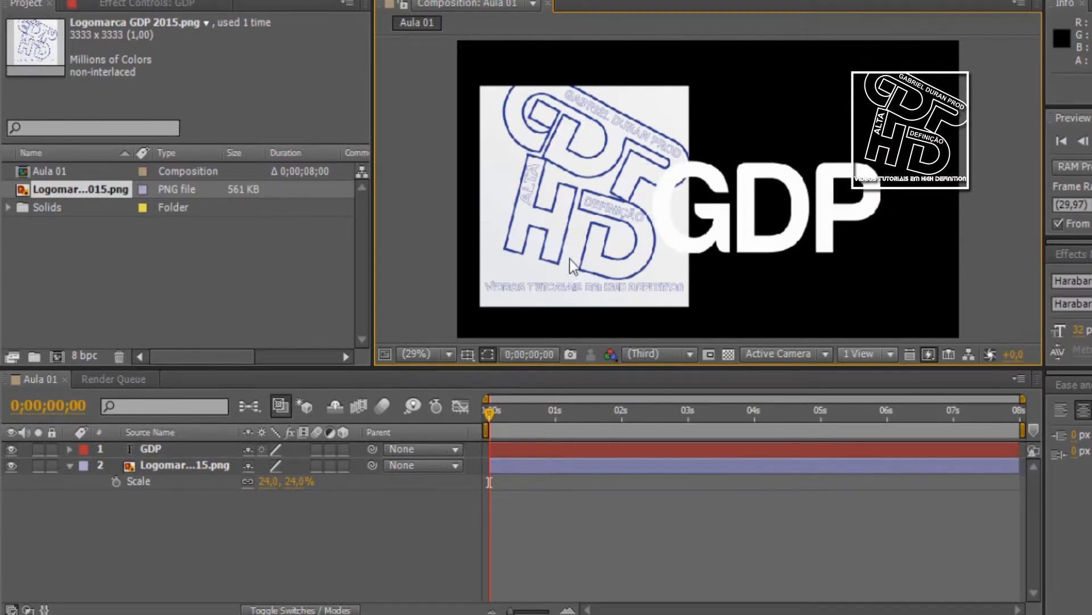
Move the logo layer above the GDP layer and position the logo over the text at about 925.5, 519.3
left_click(223, 448)
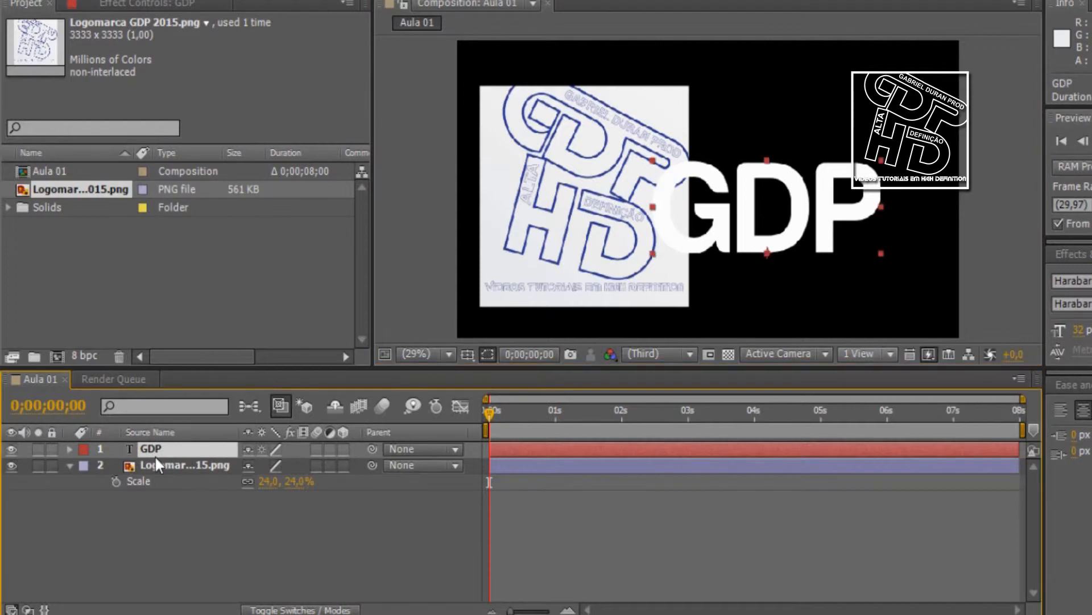
left_click(175, 470)
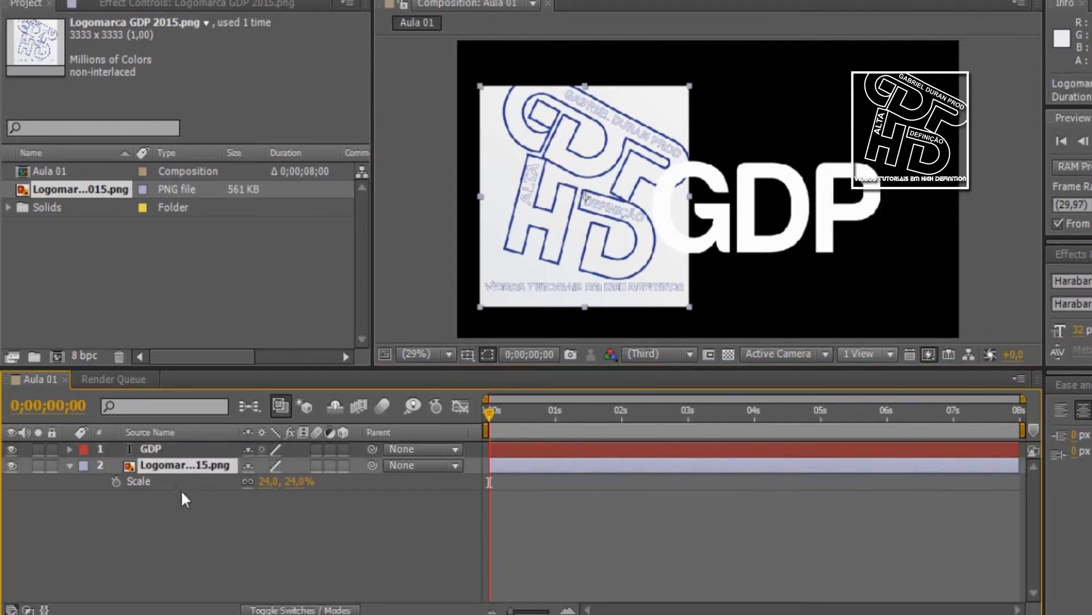
left_click_drag(180, 469, 175, 446)
left_click(421, 231)
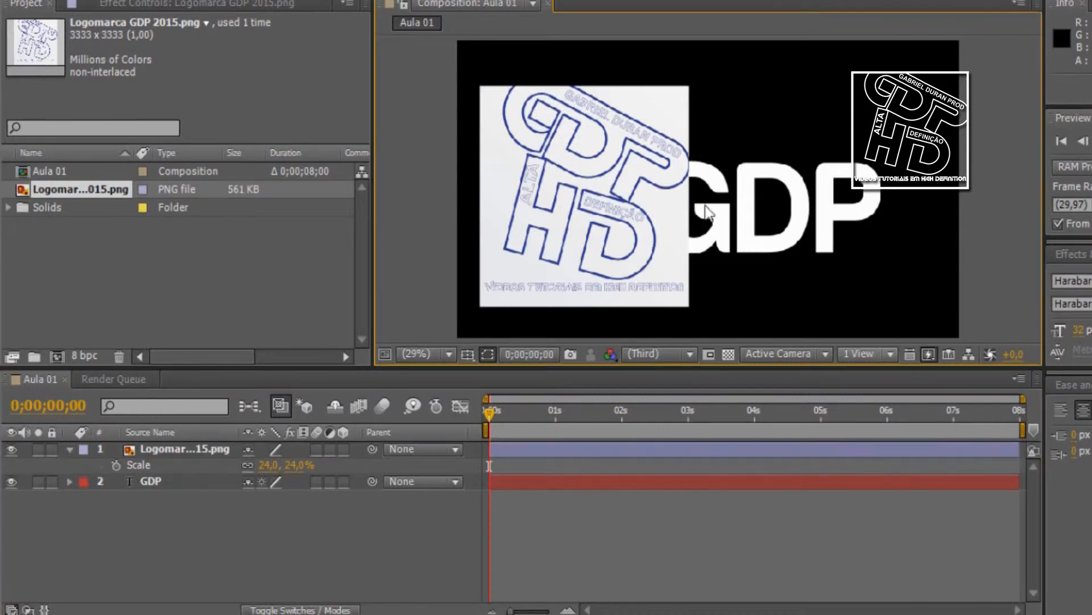
left_click_drag(614, 220, 715, 210)
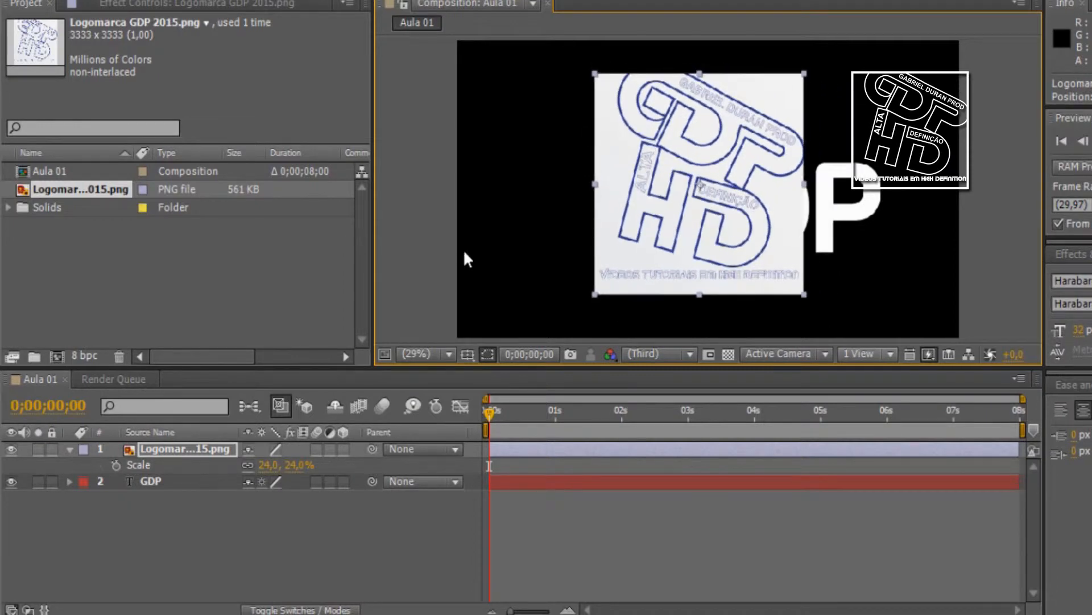
Keyframe the logo's Scale at 24% at 0;00;00;00 and 58% at 0;00;04;01, and return to the start of the composition
left_click_drag(551, 408, 532, 455)
left_click(496, 424)
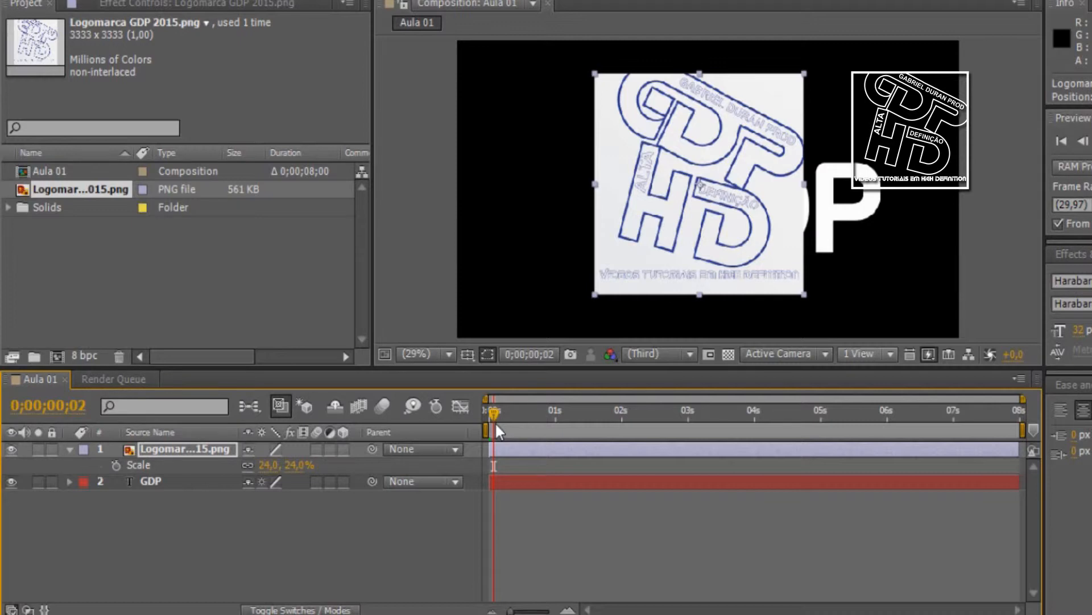
left_click_drag(493, 411, 475, 407)
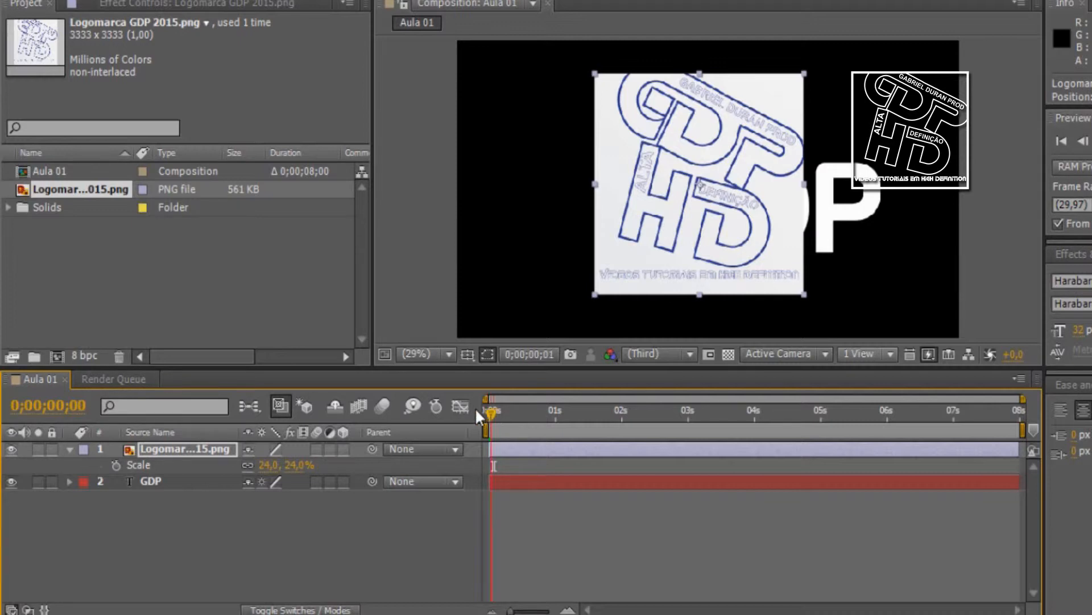
left_click(116, 465)
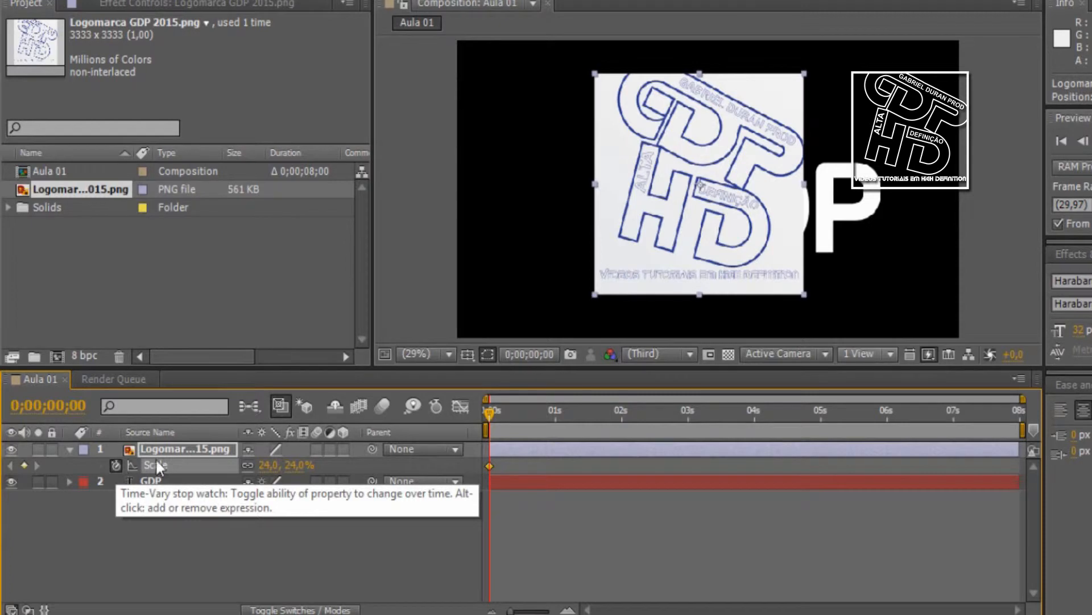
left_click_drag(490, 412, 761, 417)
left_click_drag(284, 467, 455, 458)
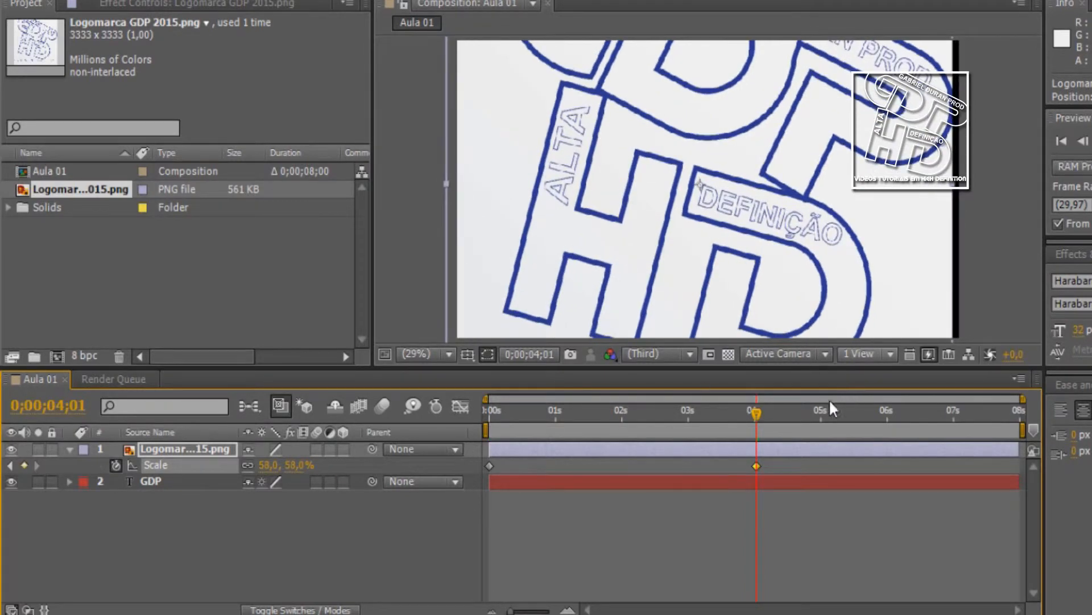
left_click_drag(762, 414, 692, 414)
key("Home")
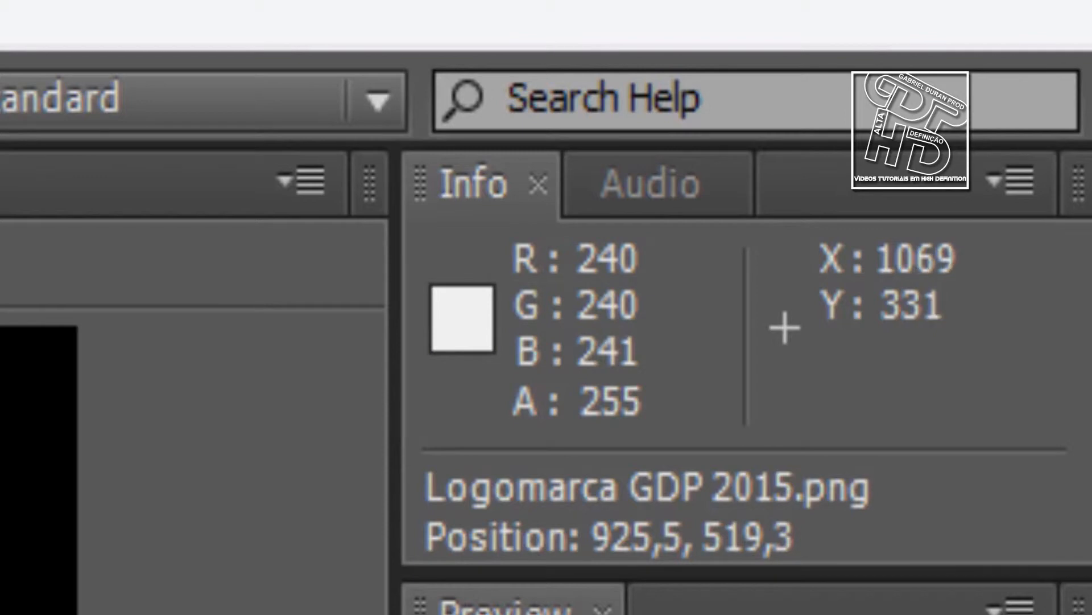
Examine the pixel colour and coordinate info, view the audio level meters and sliders, and go back to the Info display
left_click(38, 512)
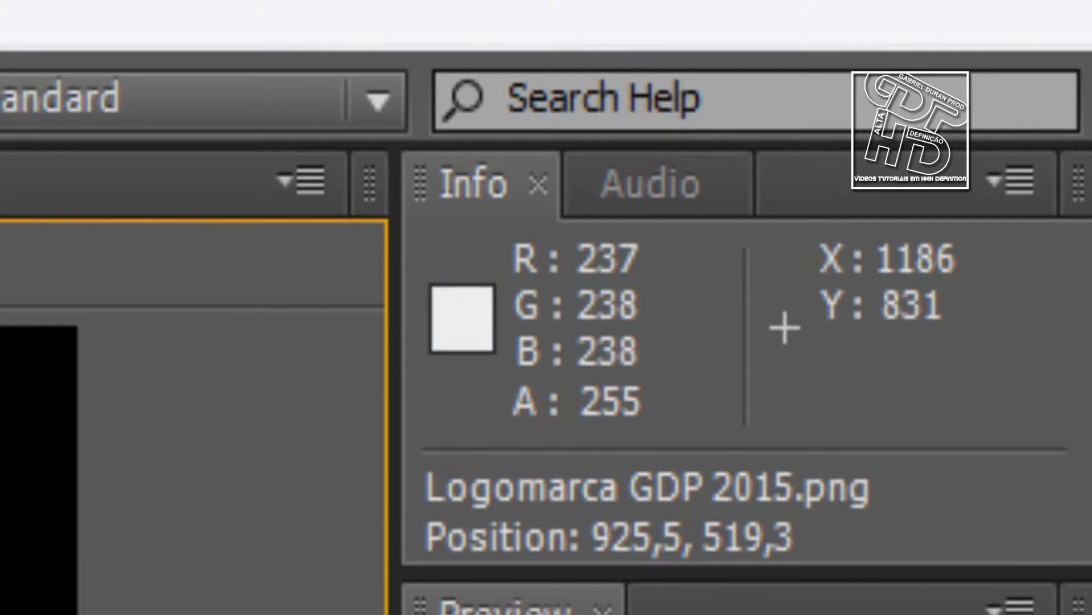
left_click(628, 186)
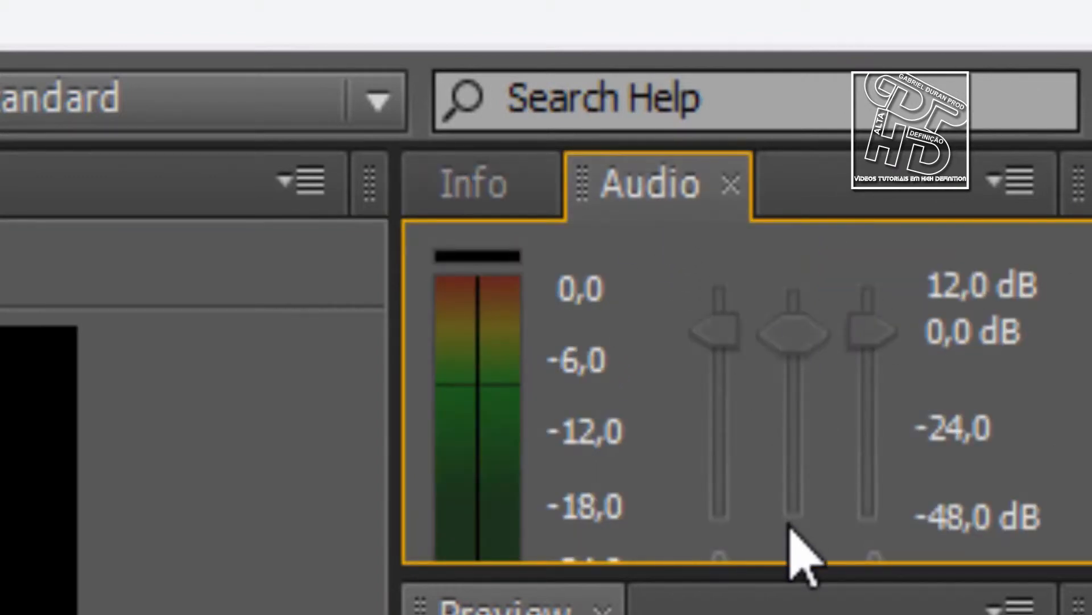
left_click_drag(803, 591, 799, 470)
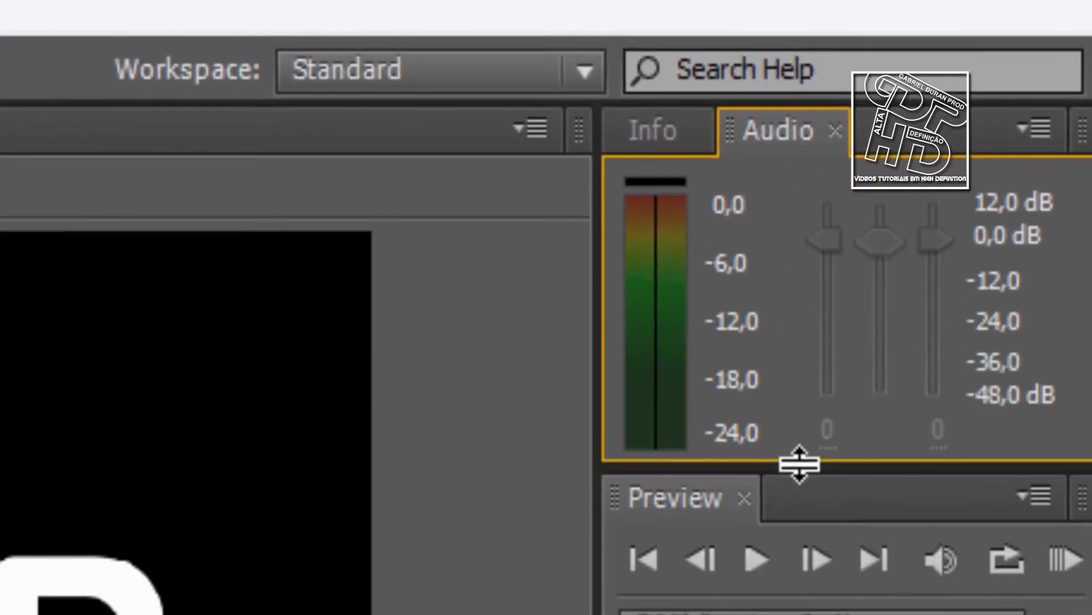
left_click(678, 139)
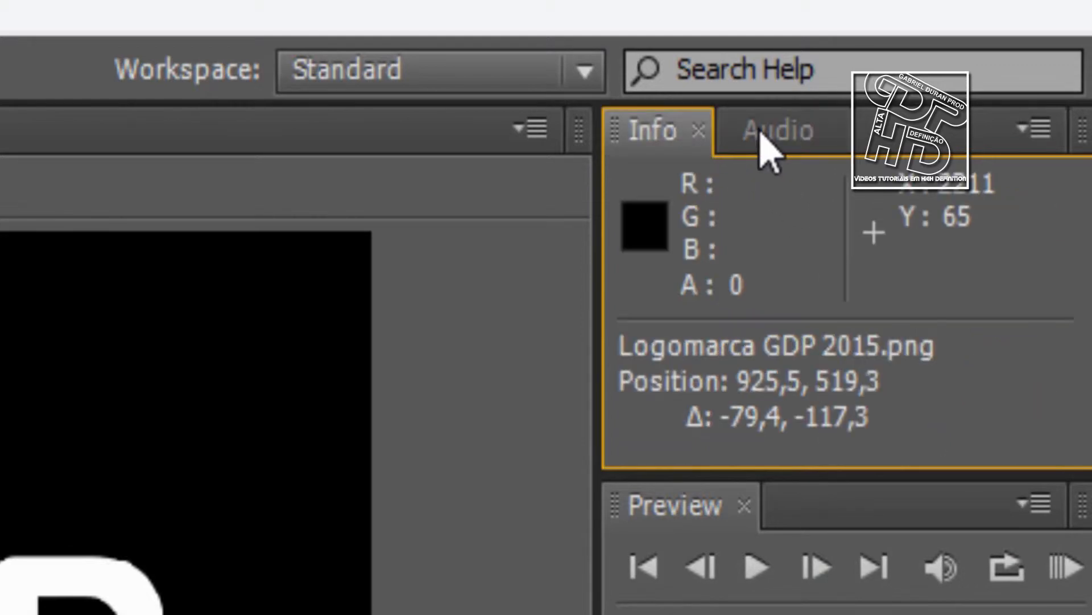
Enlarge the Preview panel to reveal its RAM preview options, play the logo animation and return to 0;00;00;00
left_click(683, 536)
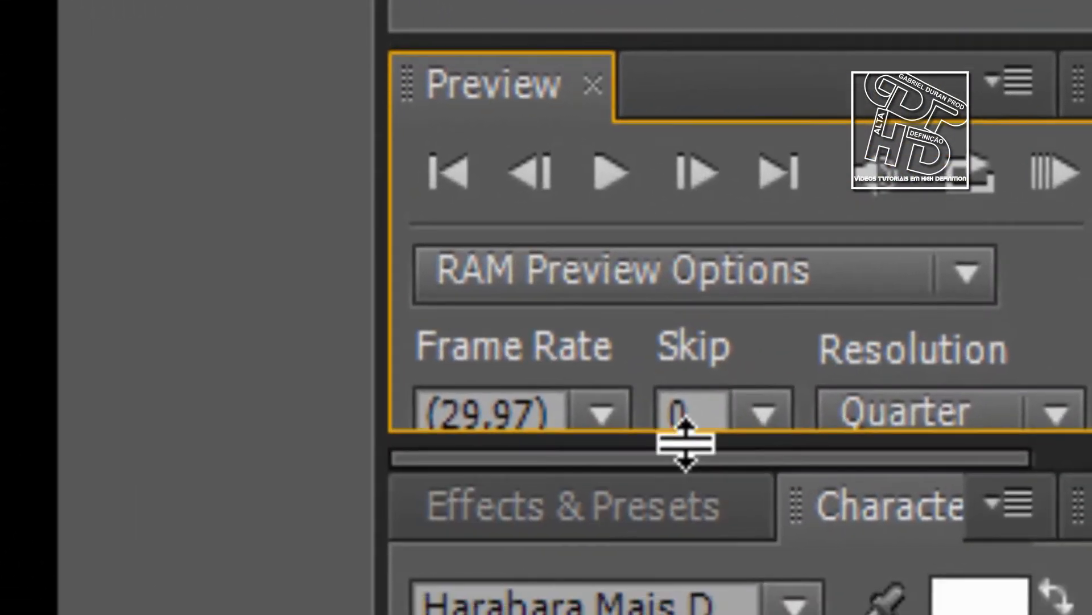
left_click_drag(685, 444, 696, 573)
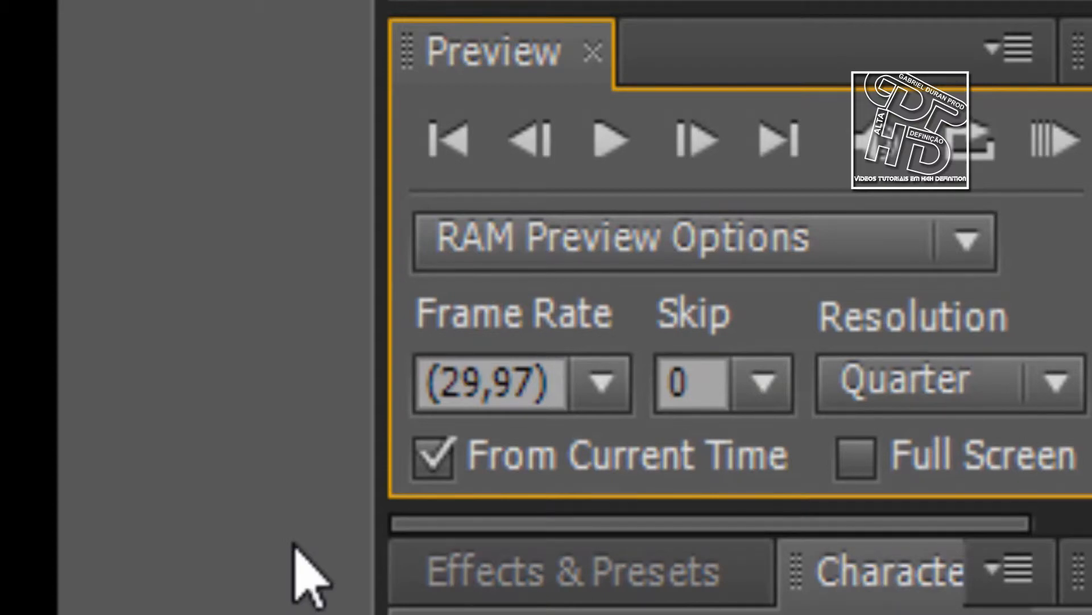
left_click(617, 141)
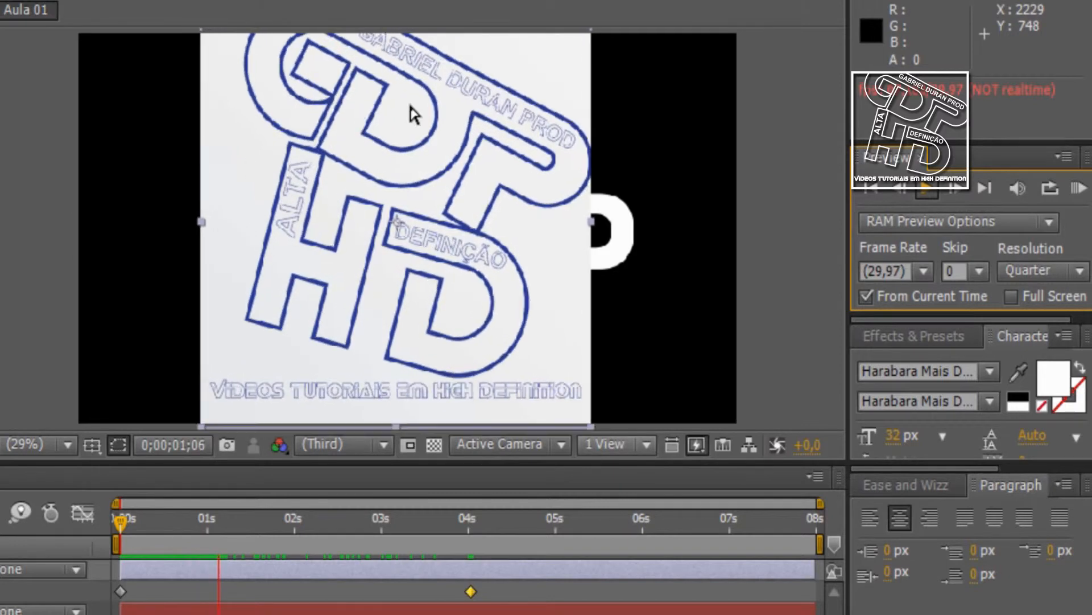
left_click(148, 524)
key("Home")
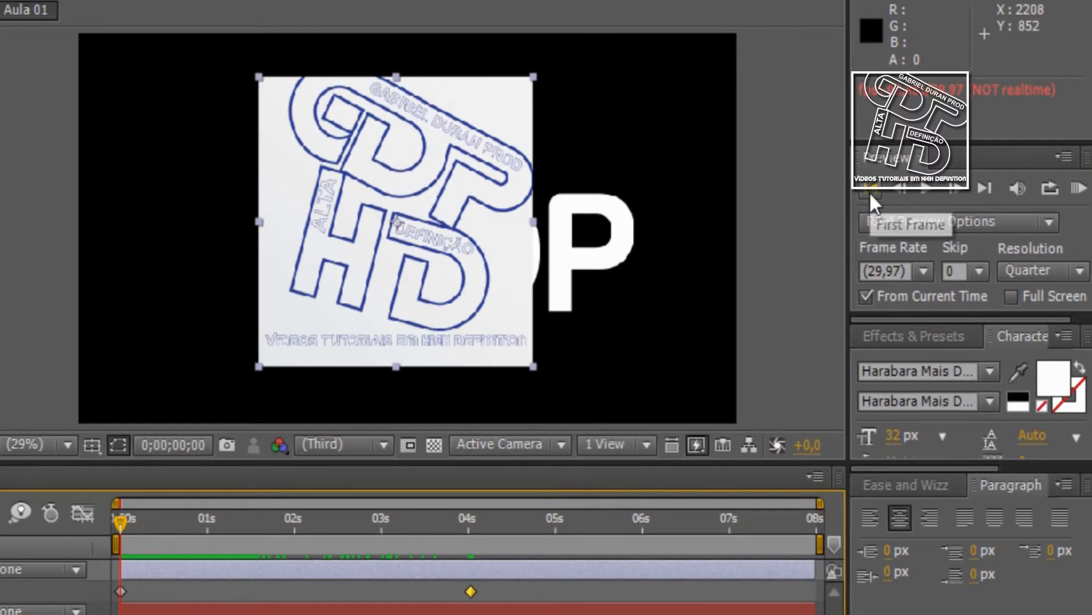
Step one frame back and forward from the start, and jump to the last frame and back to the first
left_click(869, 193)
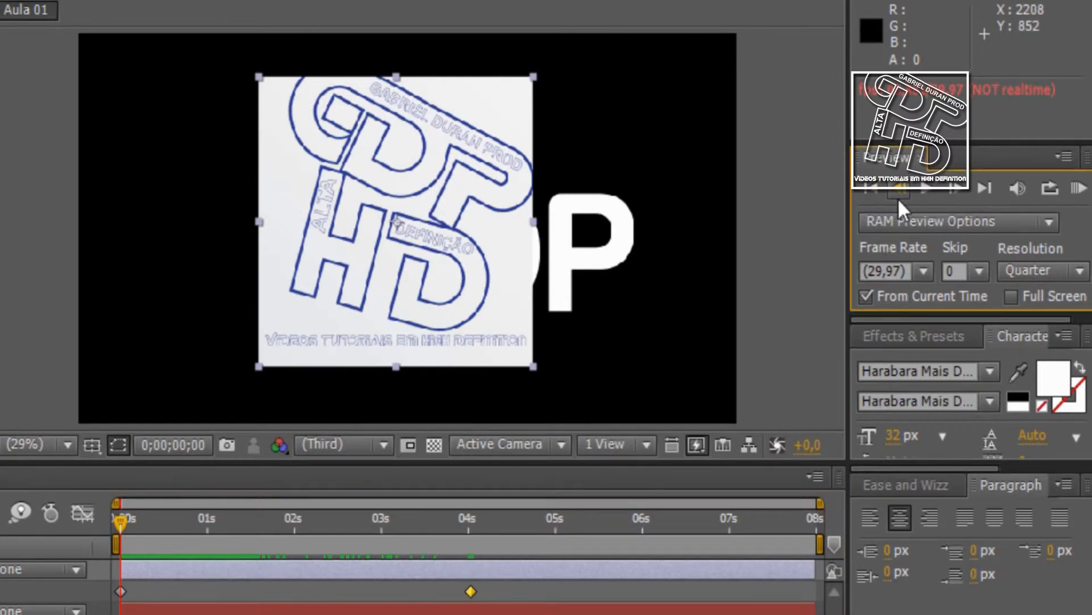
left_click(898, 194)
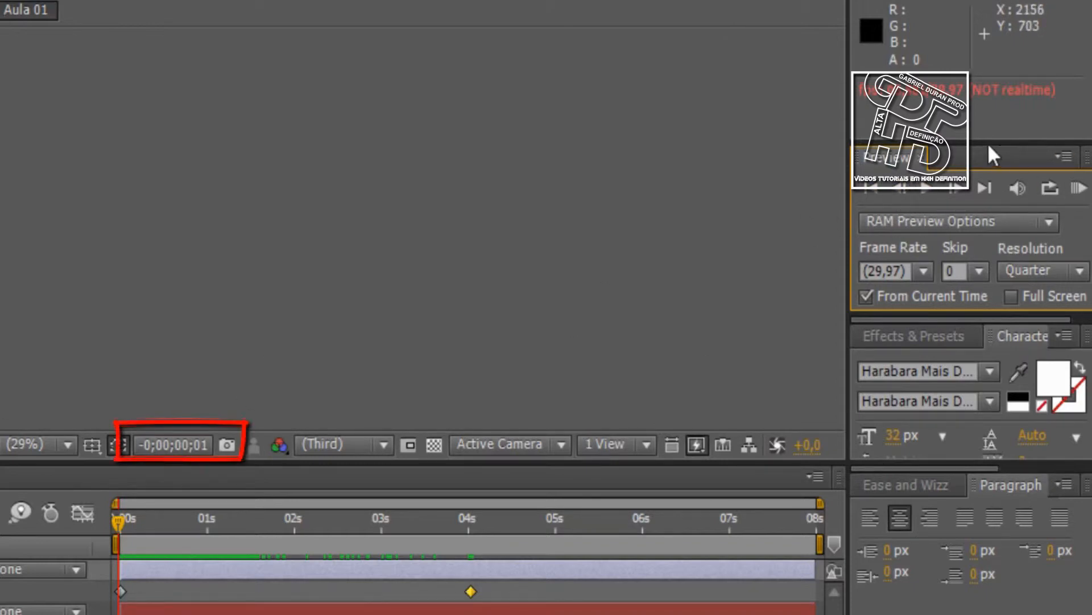
left_click(961, 189)
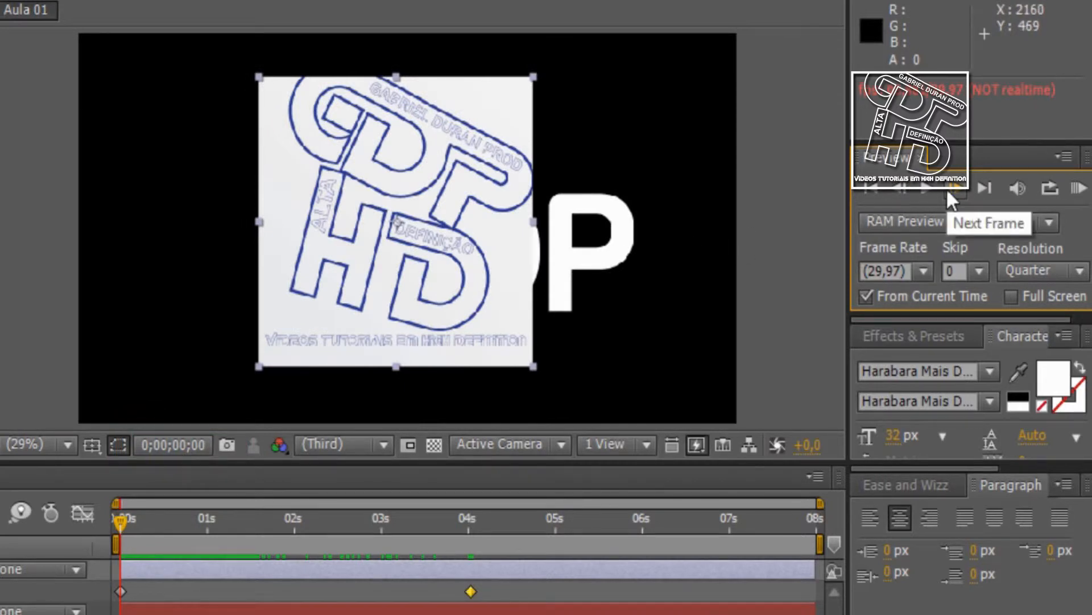
left_click(923, 189)
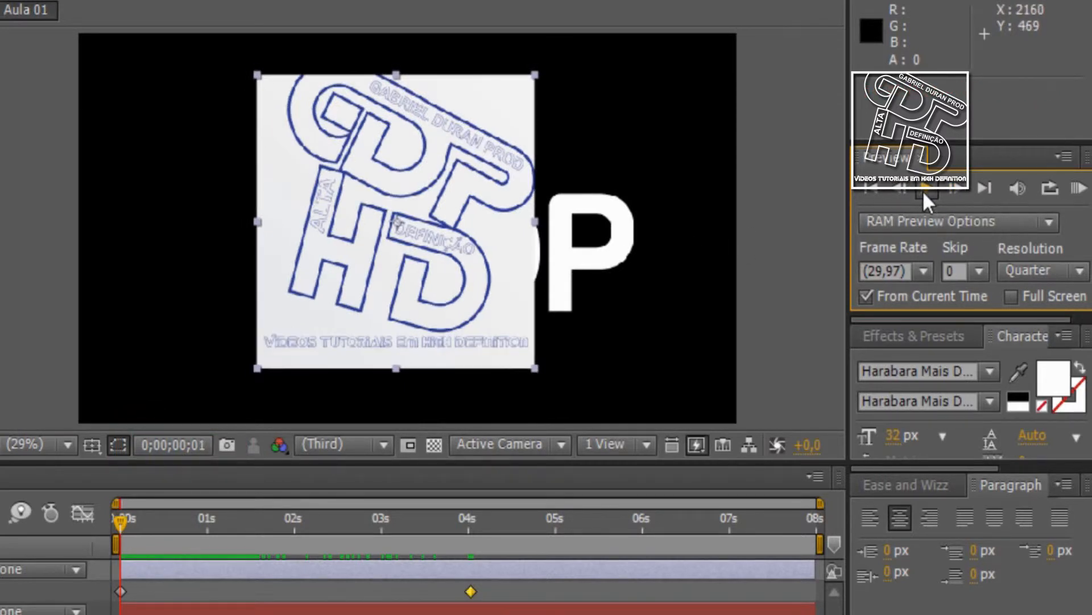
left_click(979, 190)
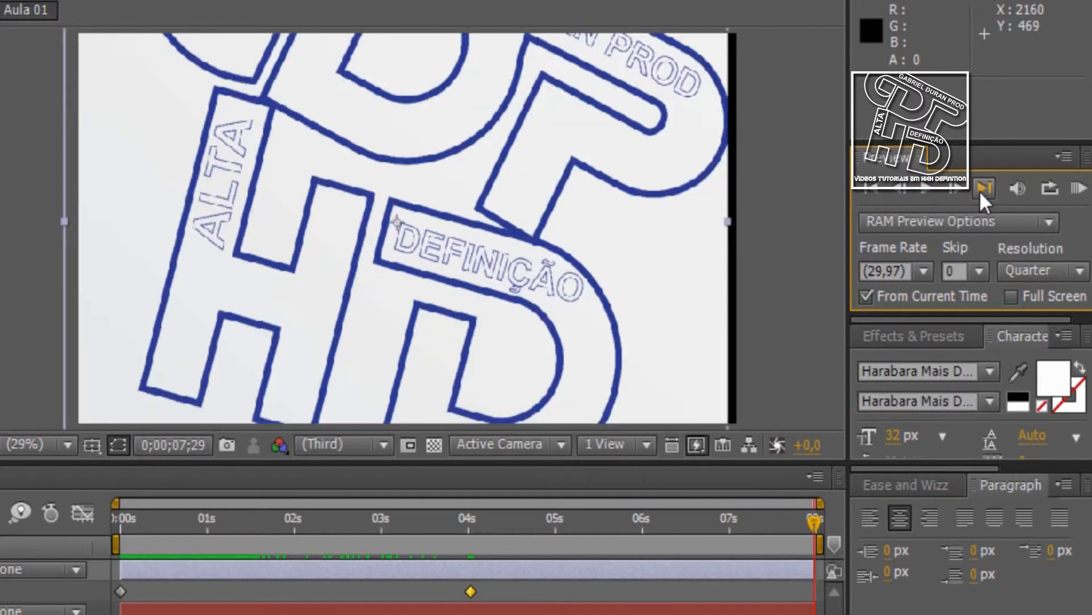
left_click(874, 190)
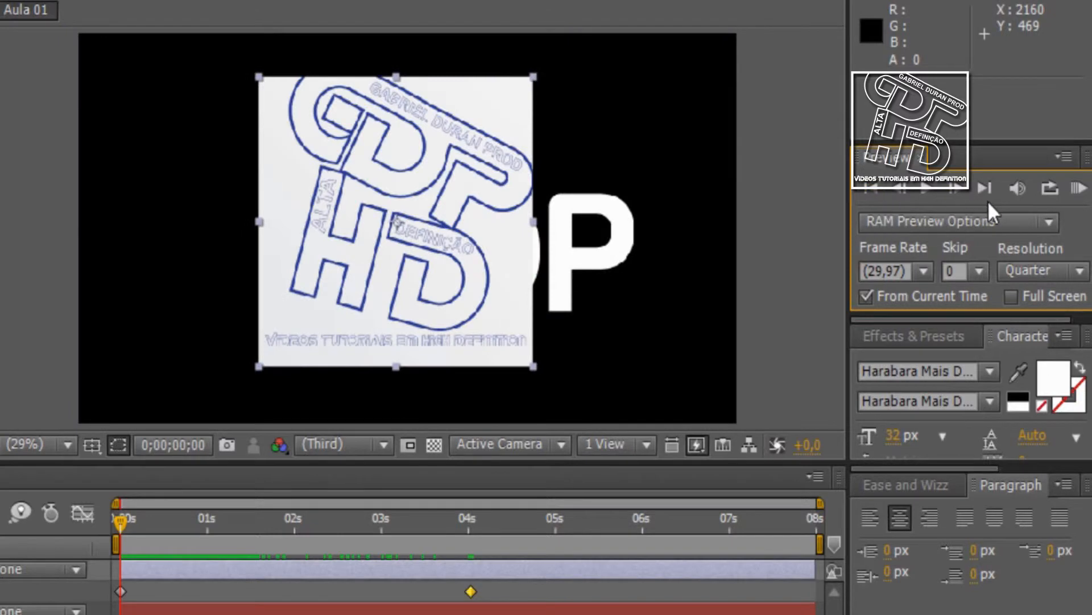
Cycle the preview loop options back to Loop, and check the animation with a RAM preview and a scrub to 0;00;04;03 and back
left_click(1020, 194)
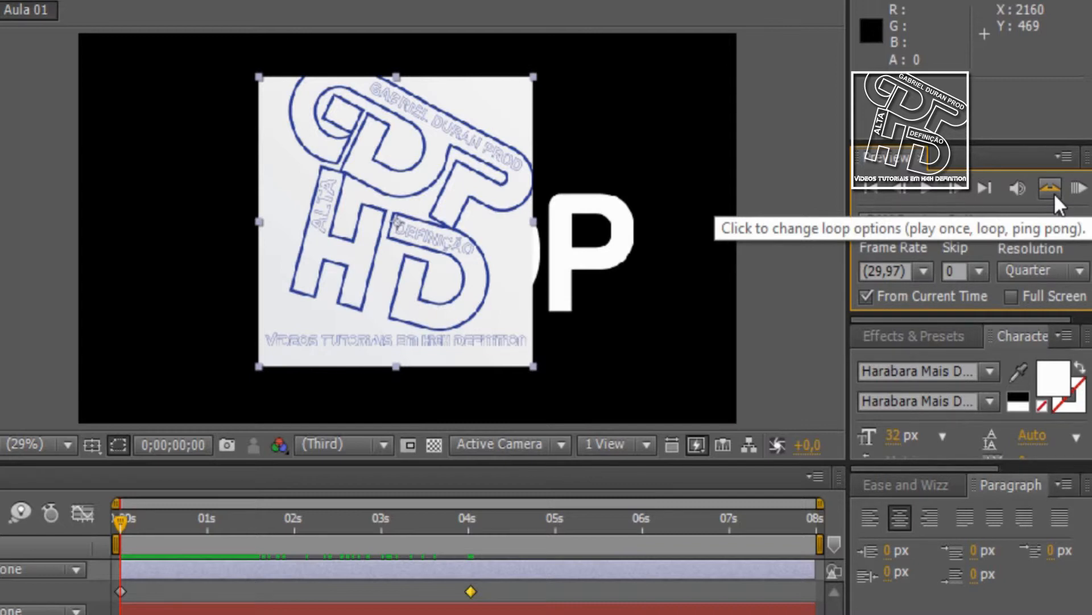
left_click(1051, 189)
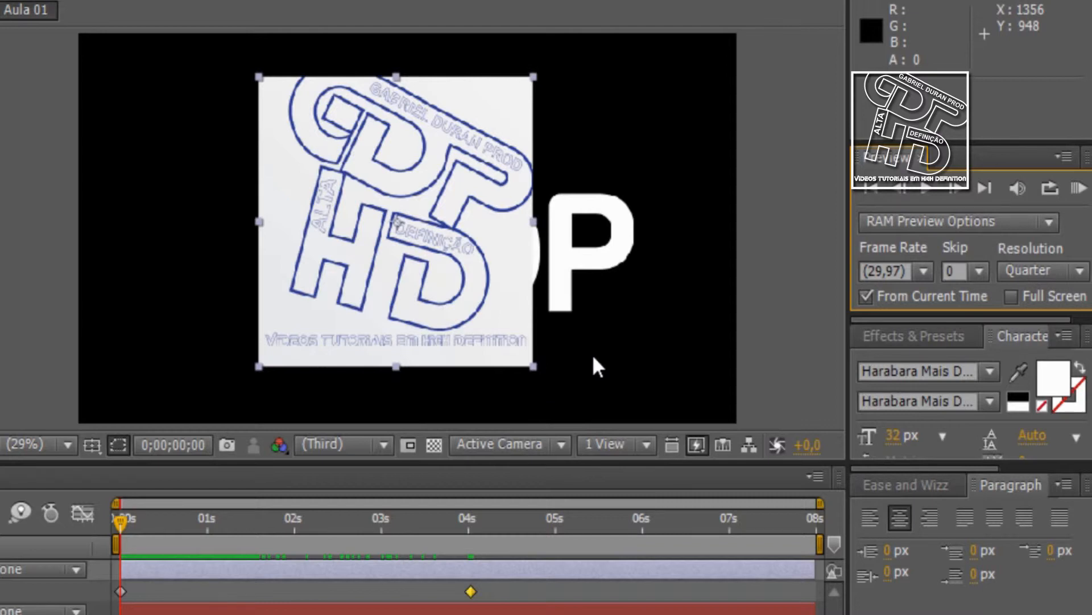
left_click(1088, 194)
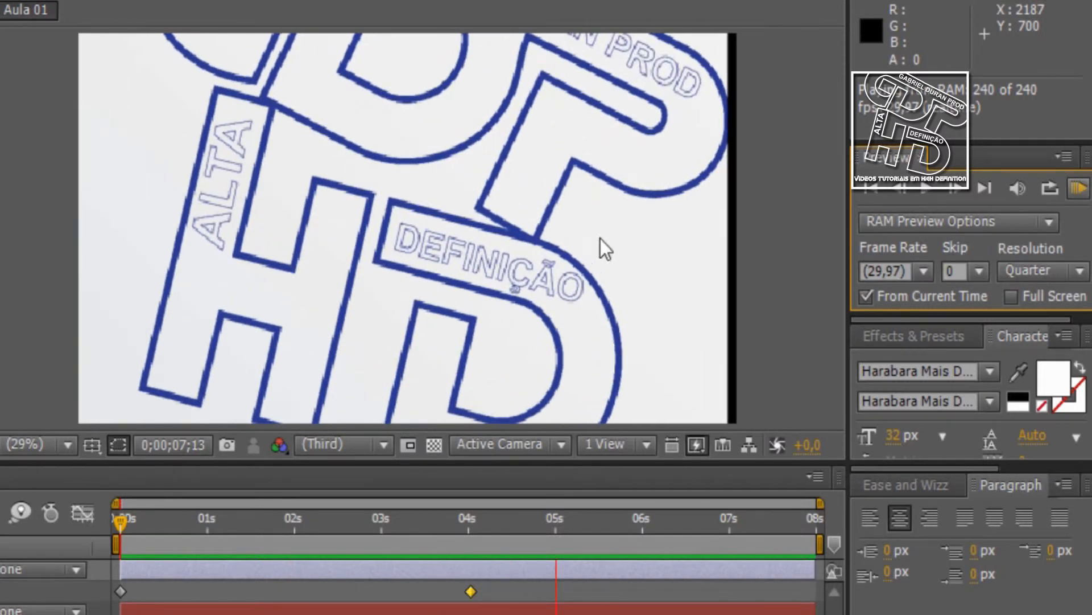
key("space")
left_click_drag(128, 518, 463, 518)
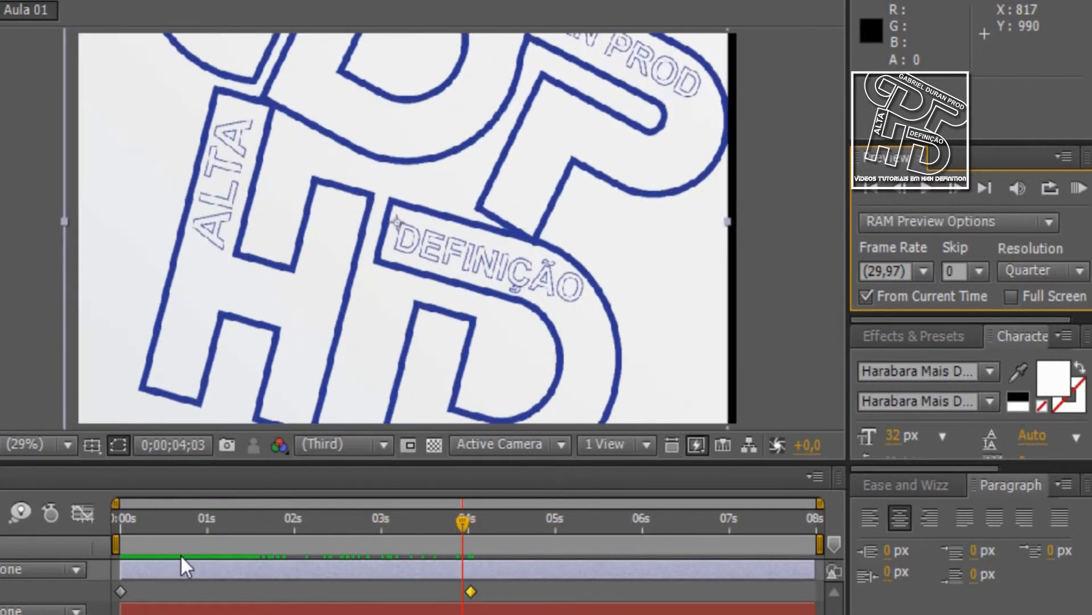
left_click_drag(181, 555, 76, 555)
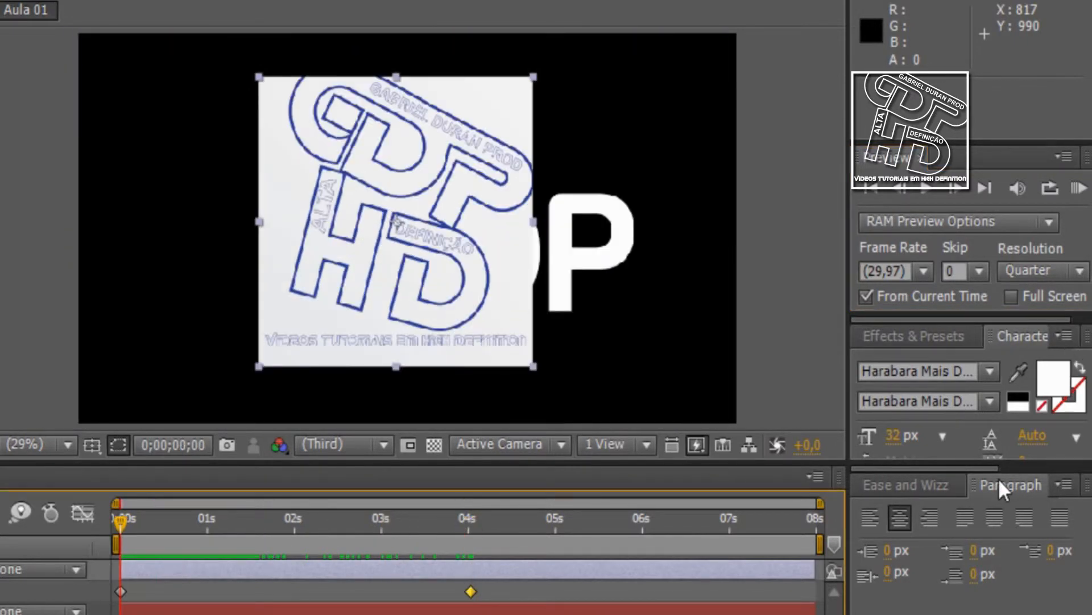
Enlarge the Character panel to reveal its full set of text formatting options
left_click_drag(996, 470, 988, 614)
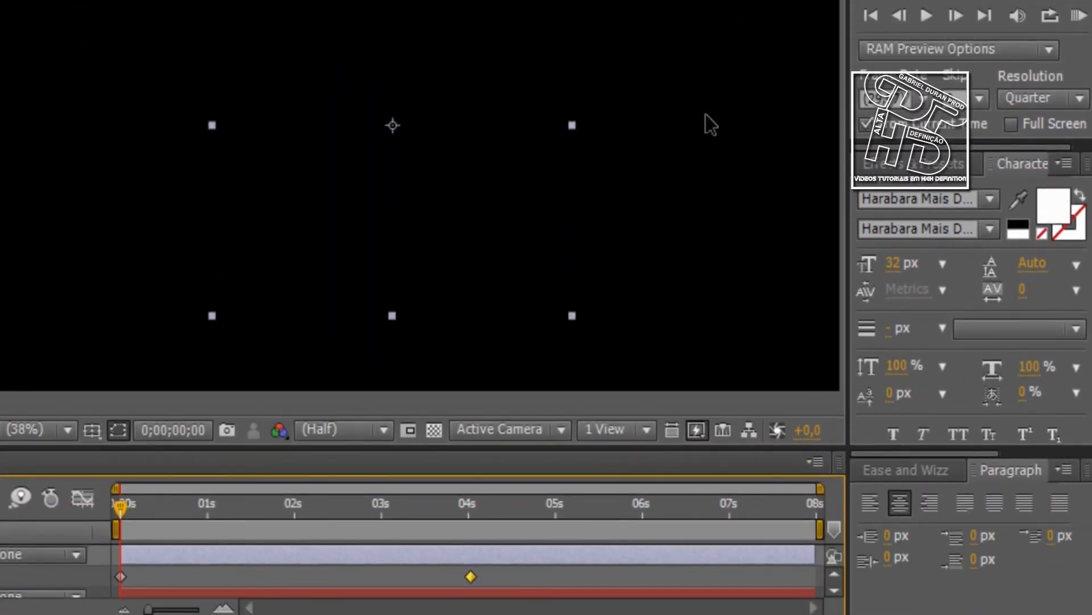
Move the logo layer partly off the frame's left side and reposition the GDP text beside it so both are readable
left_click(677, 144)
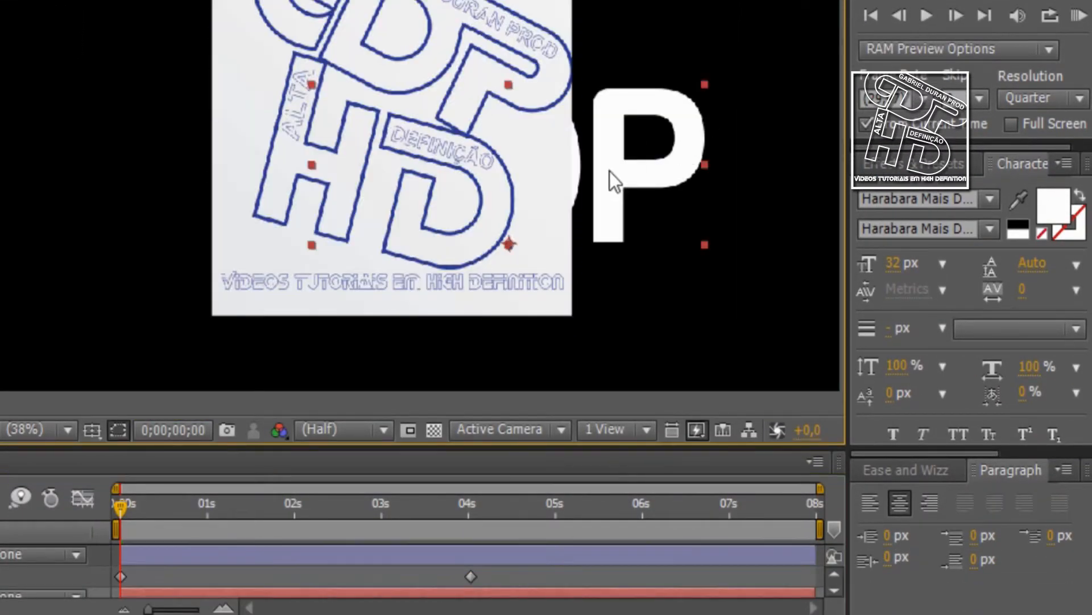
left_click_drag(611, 187, 666, 262)
left_click_drag(623, 215, 628, 216)
left_click_drag(390, 163, 680, 165)
left_click_drag(324, 73, 0, 96)
left_click_drag(677, 237, 363, 149)
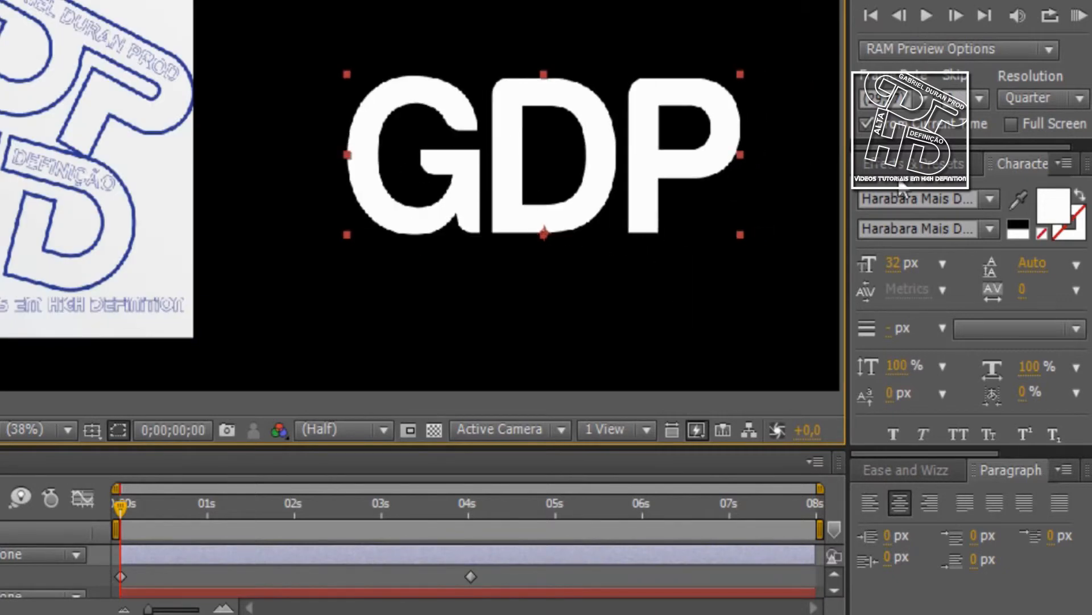
Try the Harry P, Jokerman and Kalinga fonts on the GDP text, and return it to the Harabara Mais font
left_click(990, 198)
left_click(879, 278)
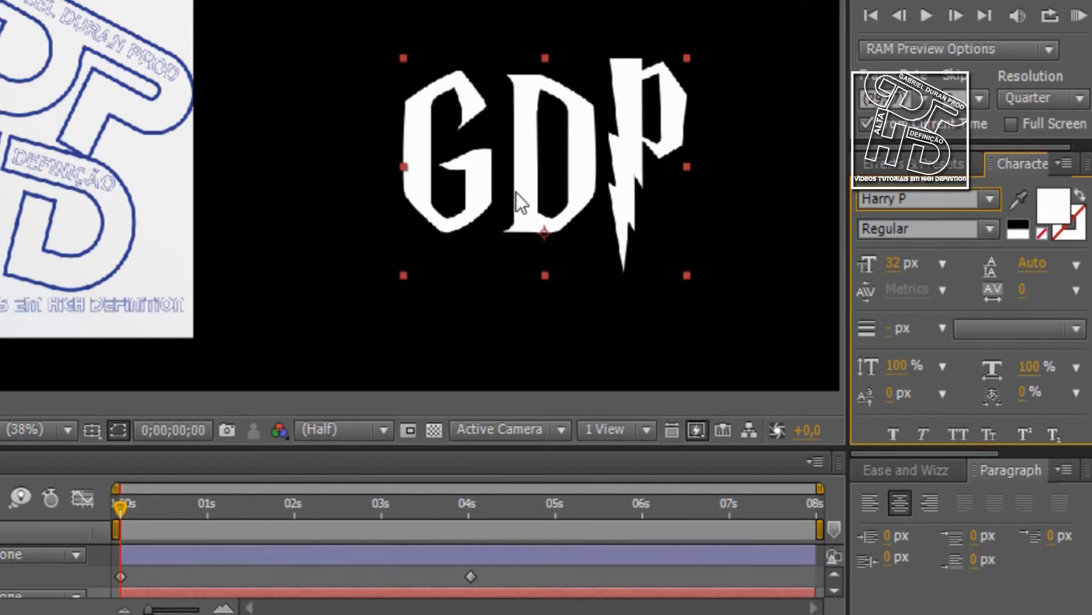
left_click_drag(517, 193, 477, 198)
left_click(990, 198)
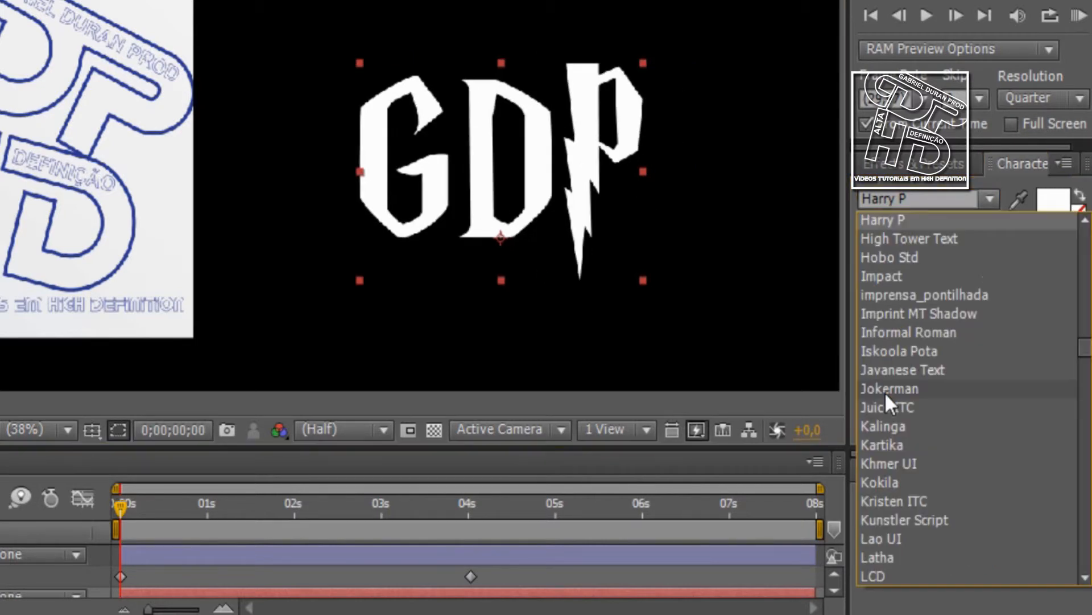
left_click(886, 392)
left_click(989, 199)
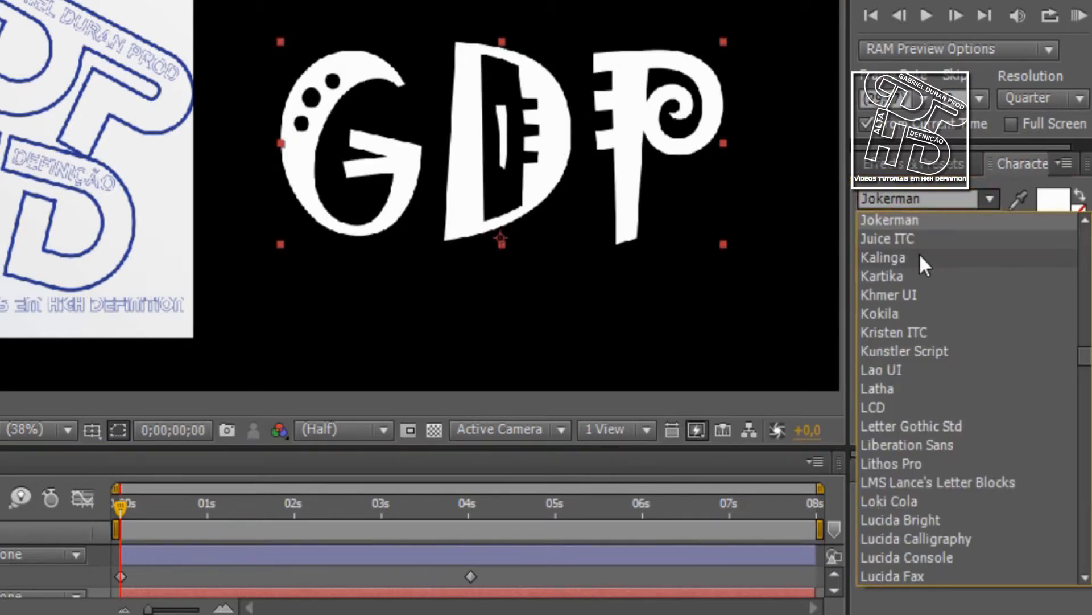
left_click(919, 254)
left_click(972, 197)
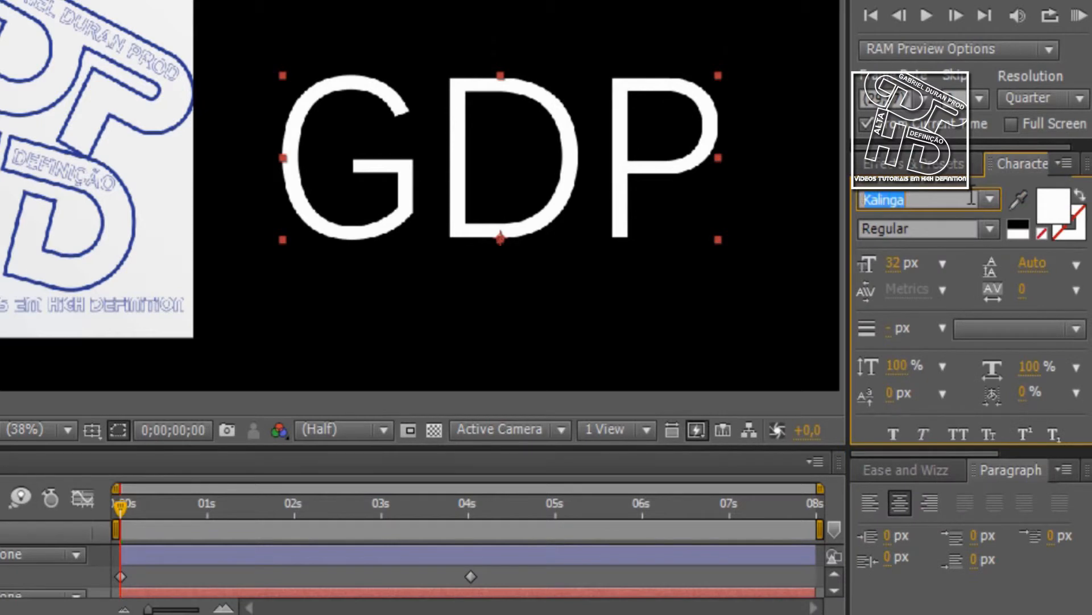
type("Harabara Mais Dem")
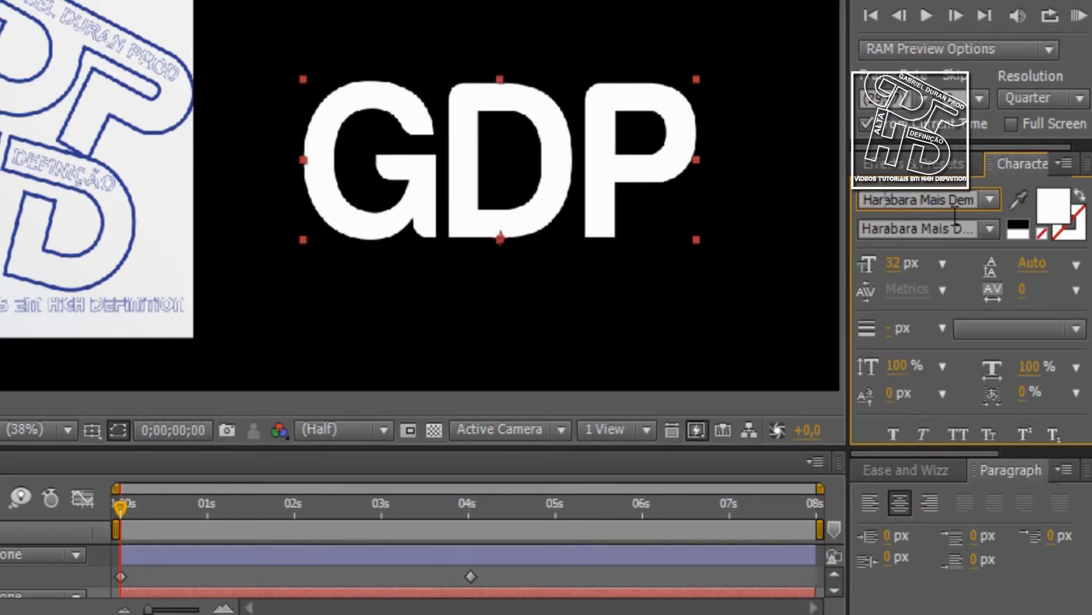
Give the GDP text a dark brownish-grey fill, and set its size to 27 px, tracking to -142 and leading to 45 px
left_click(1046, 210)
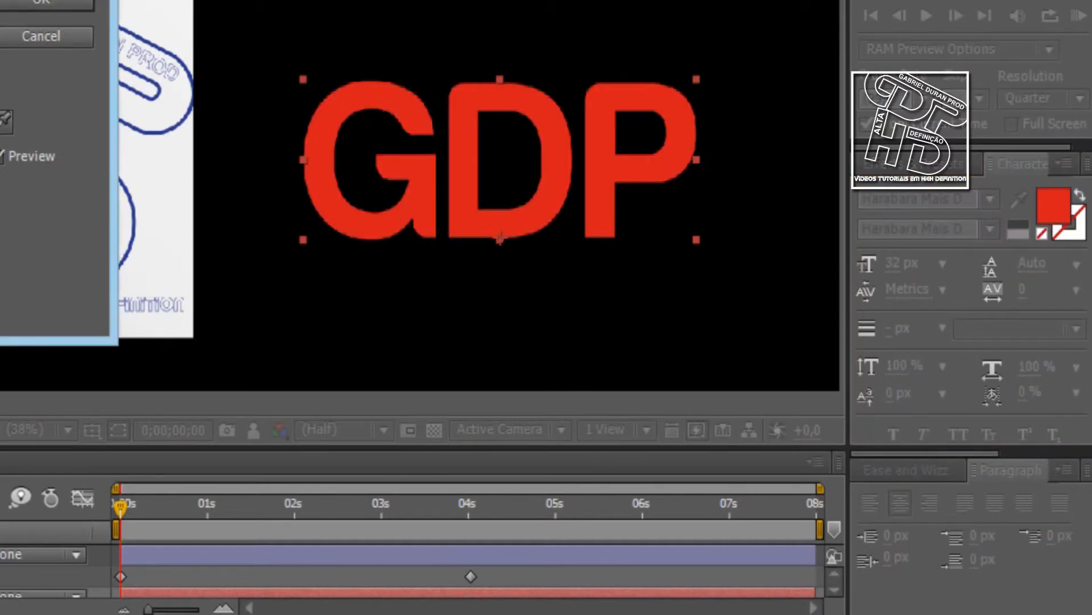
left_click_drag(0, 85, 0, 216)
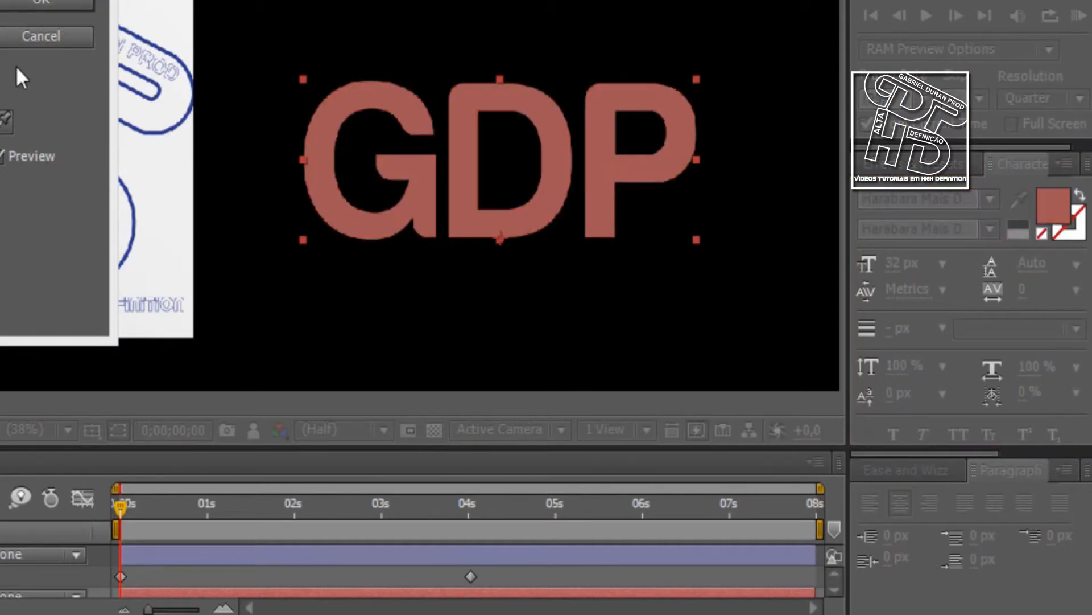
left_click(35, 6)
left_click_drag(917, 272, 885, 265)
left_click_drag(1019, 292, 873, 314)
left_click_drag(1037, 266, 1070, 268)
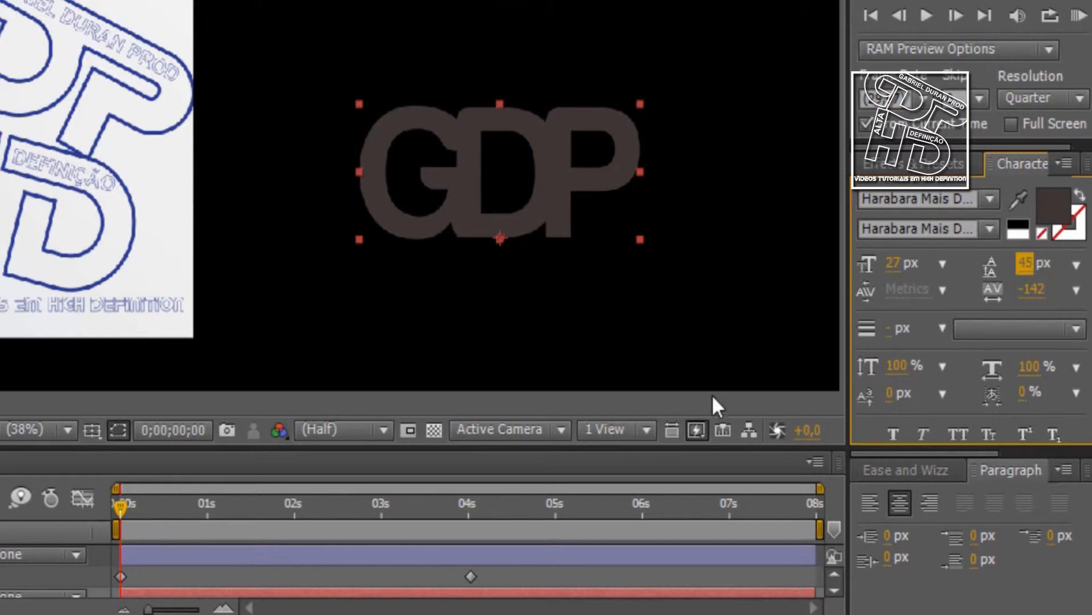
Add a white stroke 1 px wide around the GDP letters
left_click(982, 328)
left_click(987, 333)
left_click(1072, 227)
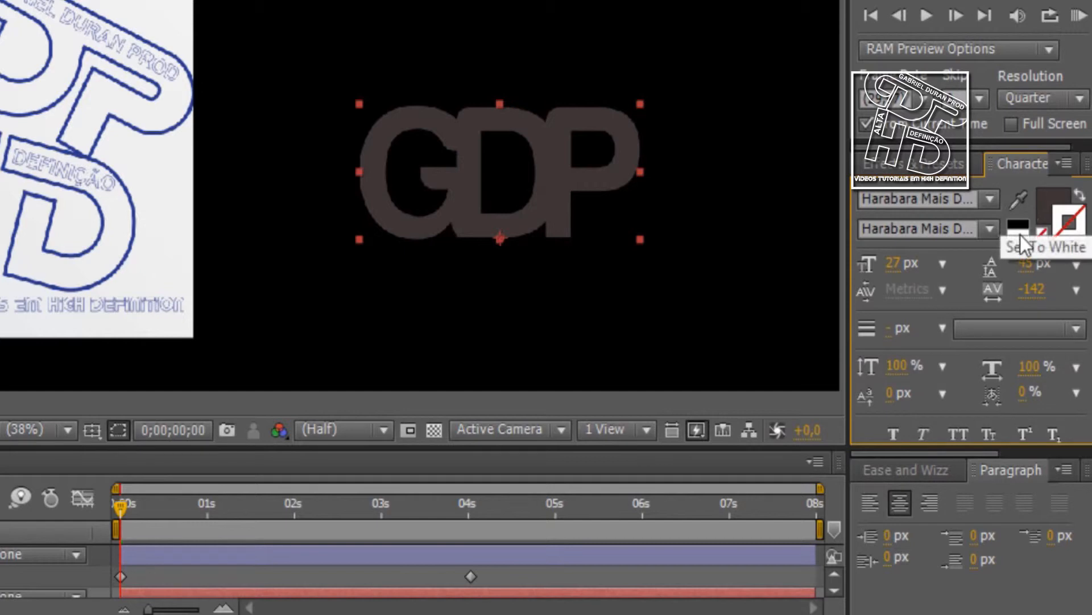
left_click(1019, 233)
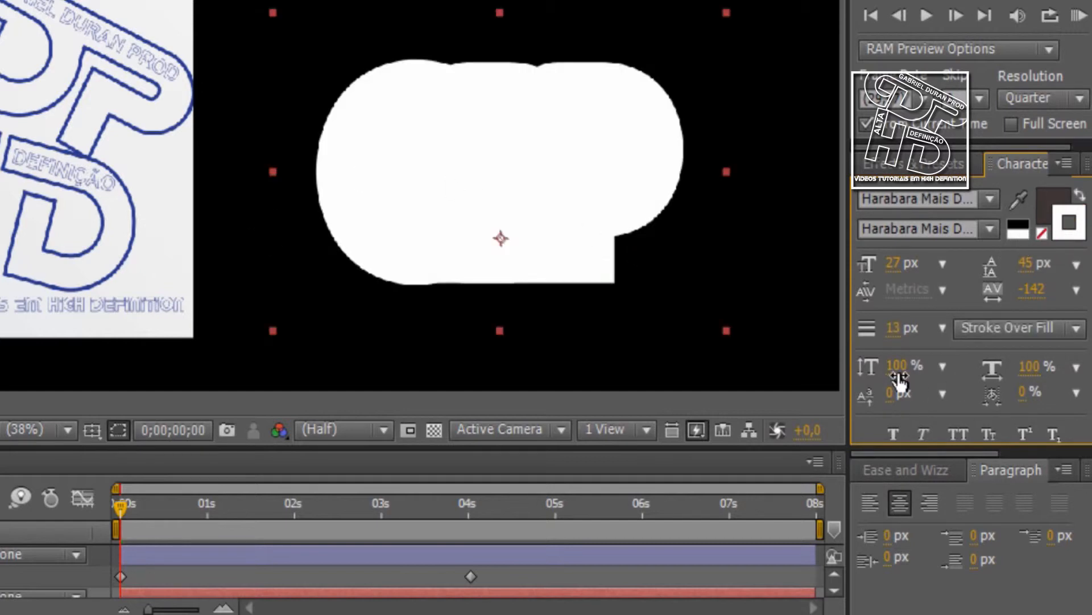
left_click(891, 328)
type("0")
key("Return")
left_click_drag(865, 333, 855, 334)
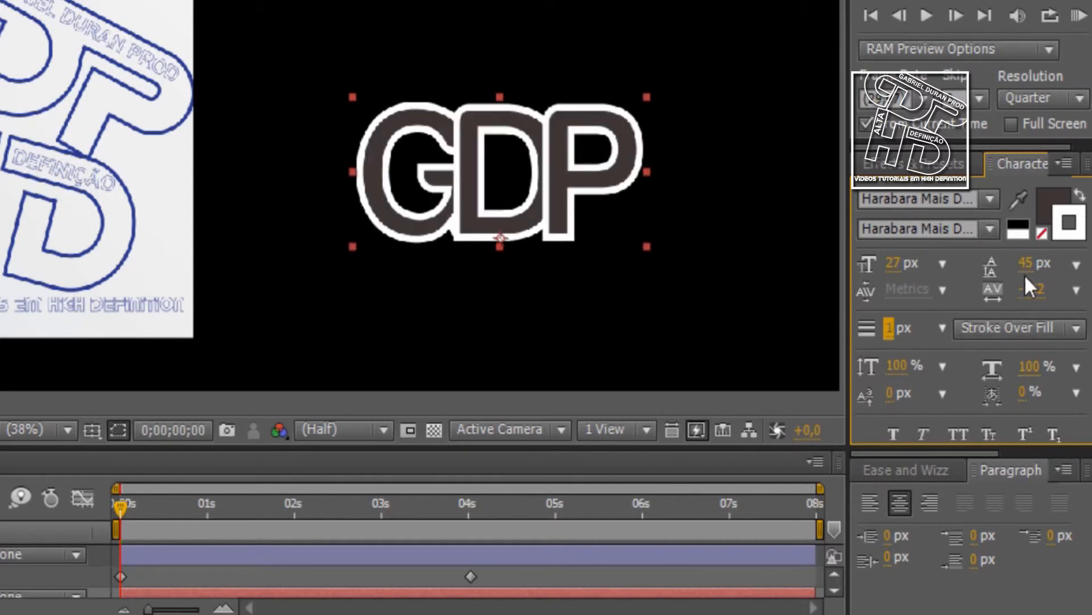
Set the GDP text's leading to 36 px and its tracking to 0
left_click_drag(1023, 267, 1001, 268)
double_click(1035, 294)
type("0")
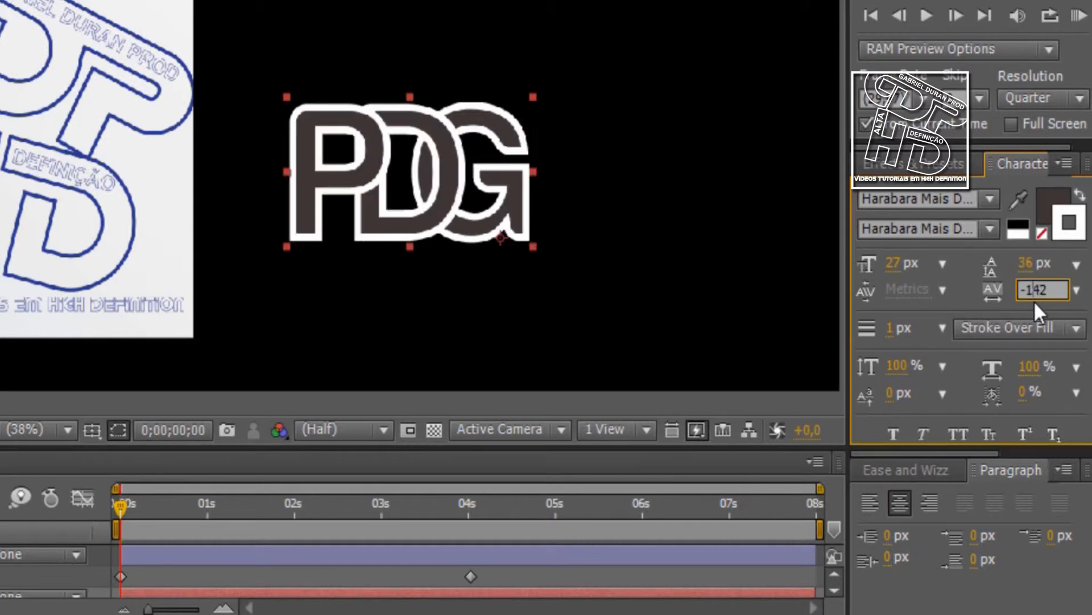
key("Return")
type("0")
left_click(961, 292)
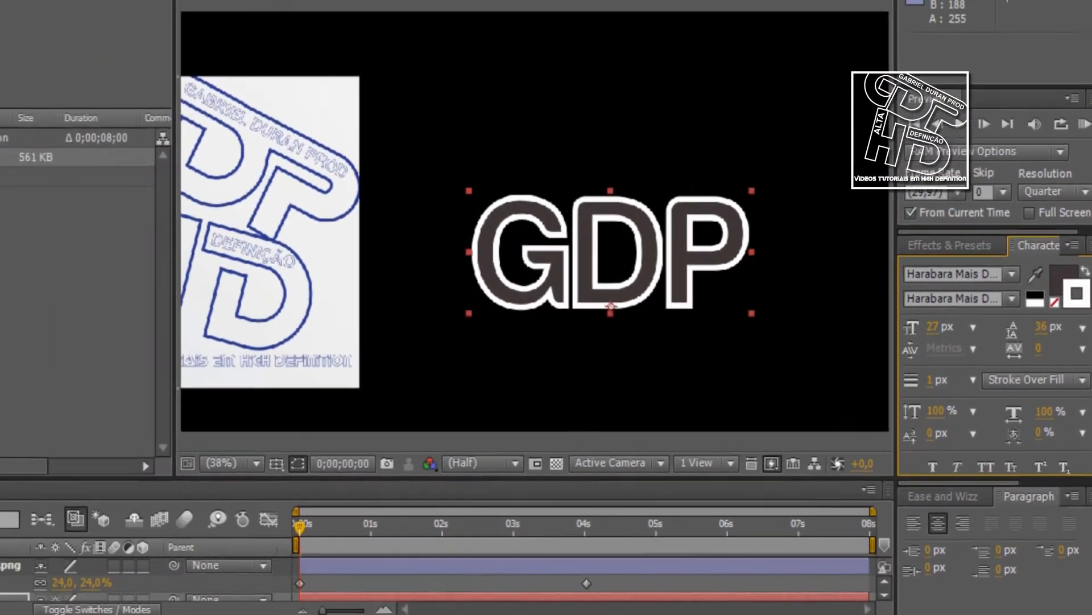
Look over the effect categories, enlarge the timeline, and show the Effect Controls for the GDP layer
left_click(171, 28)
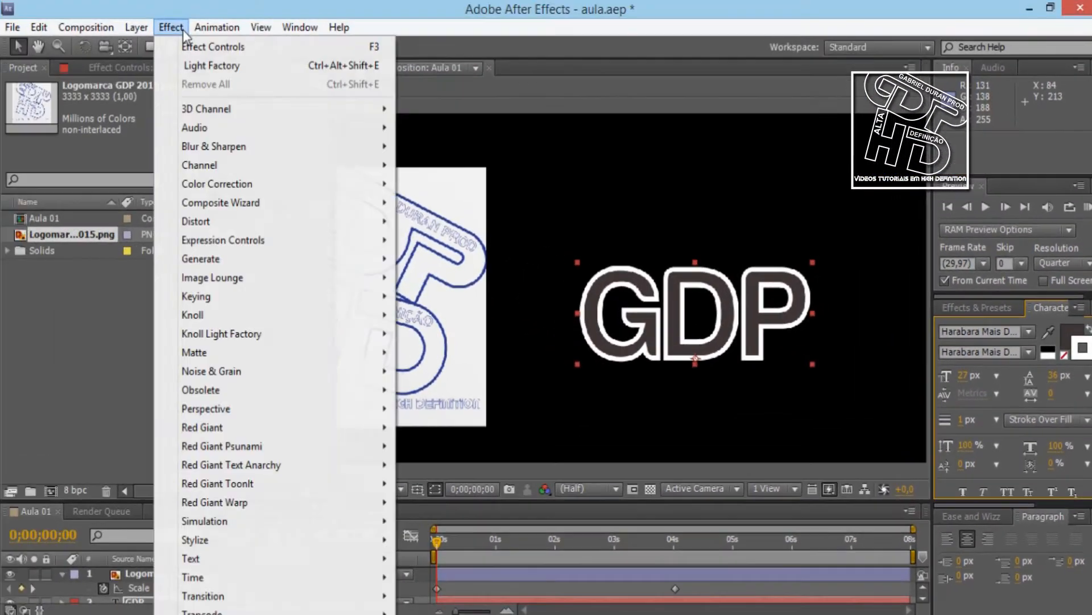
left_click(87, 382)
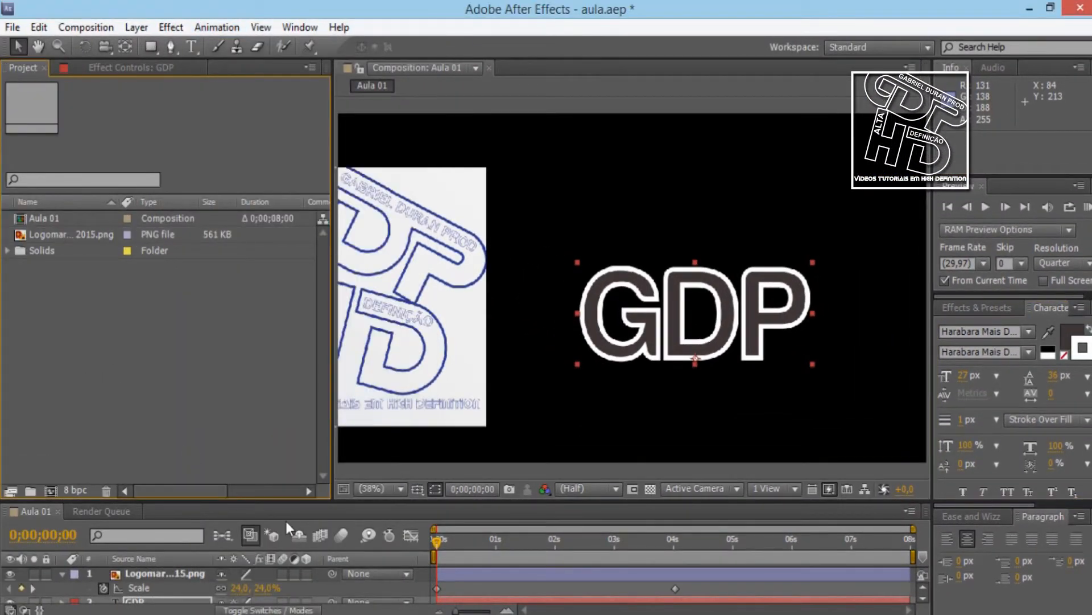
left_click_drag(278, 476, 279, 360)
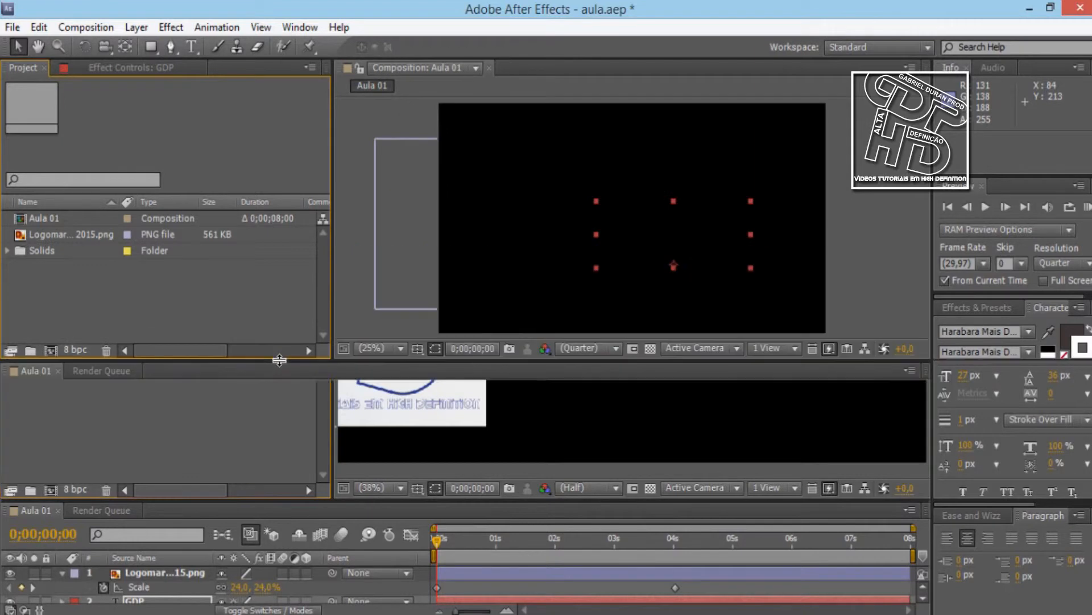
left_click(97, 64)
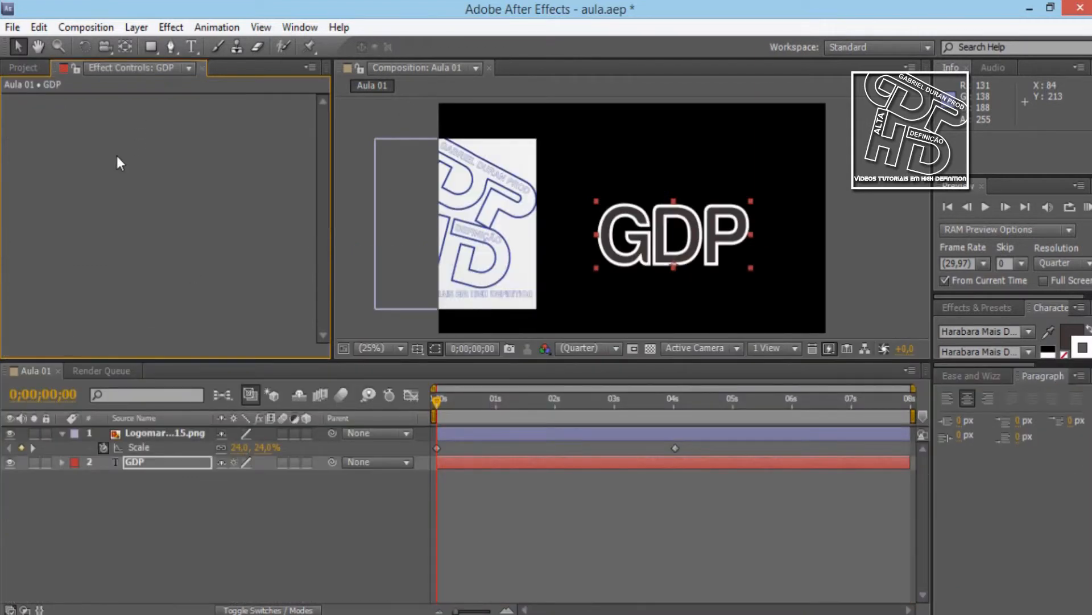
Review the effect categories offered in Effect Controls and the new-layer types offered in the timeline
right_click(115, 154)
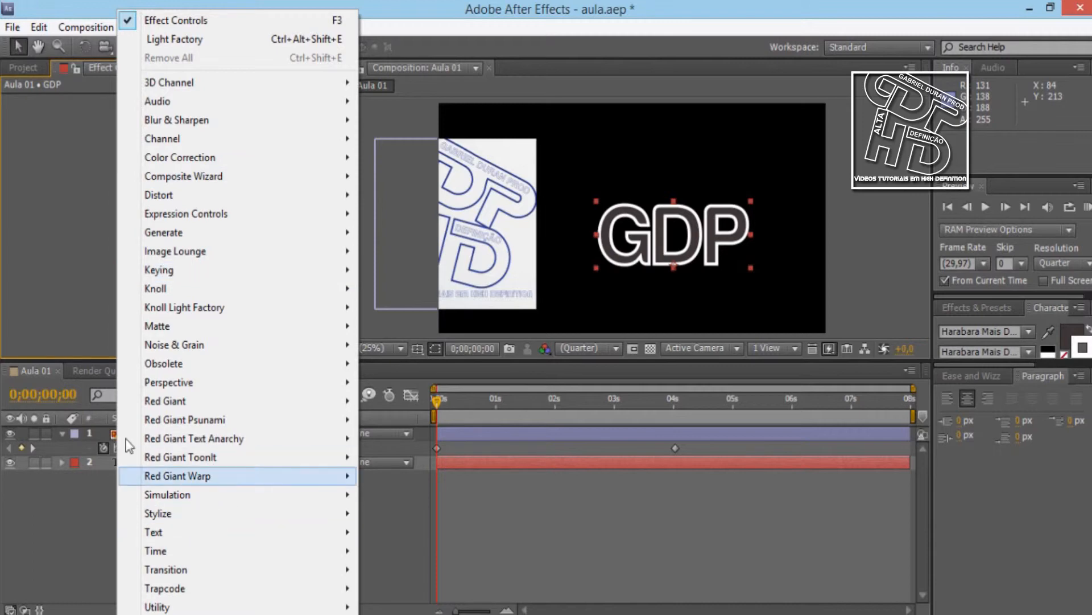
left_click(101, 286)
right_click(49, 233)
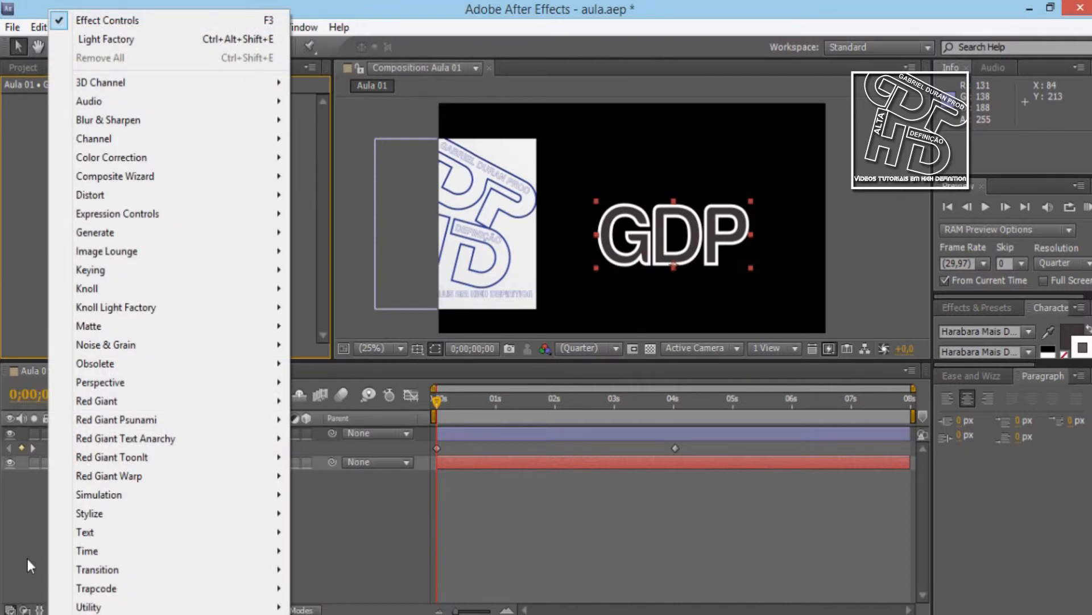
left_click(189, 499)
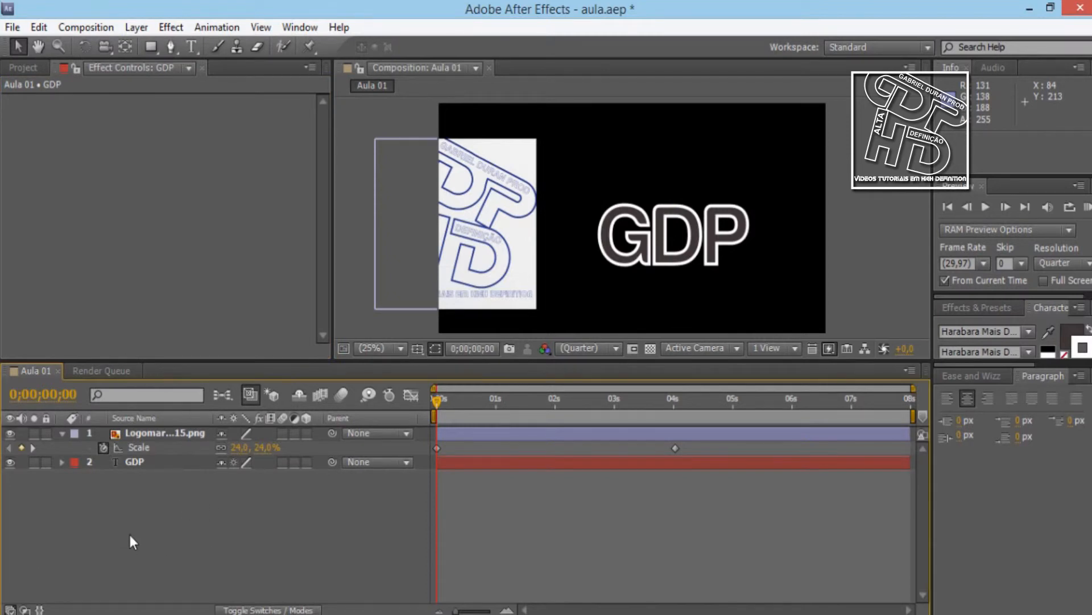
right_click(166, 519)
mouse_move(273, 359)
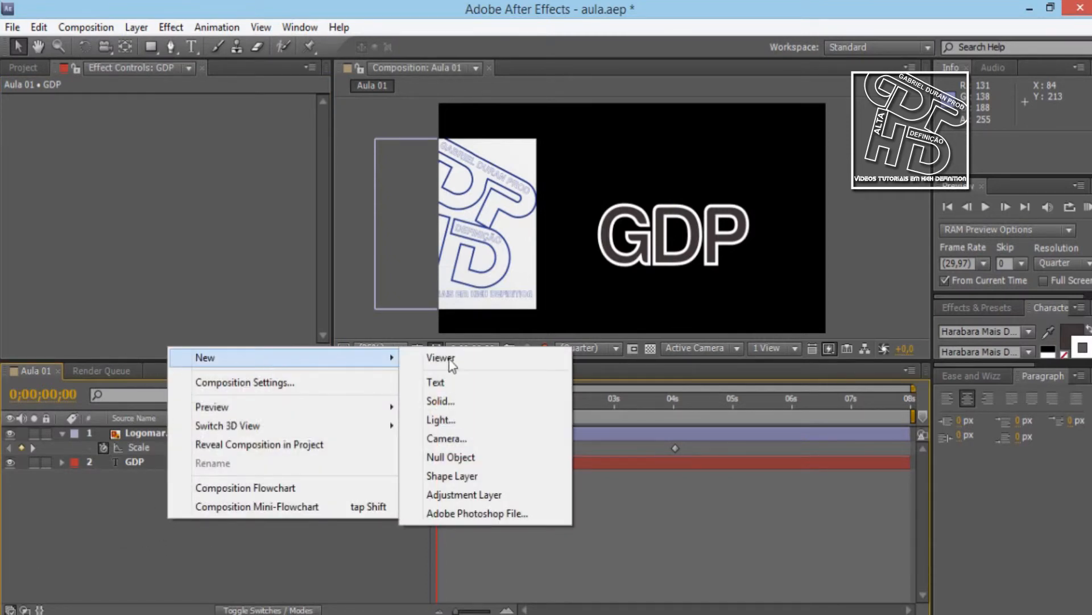
left_click(67, 508)
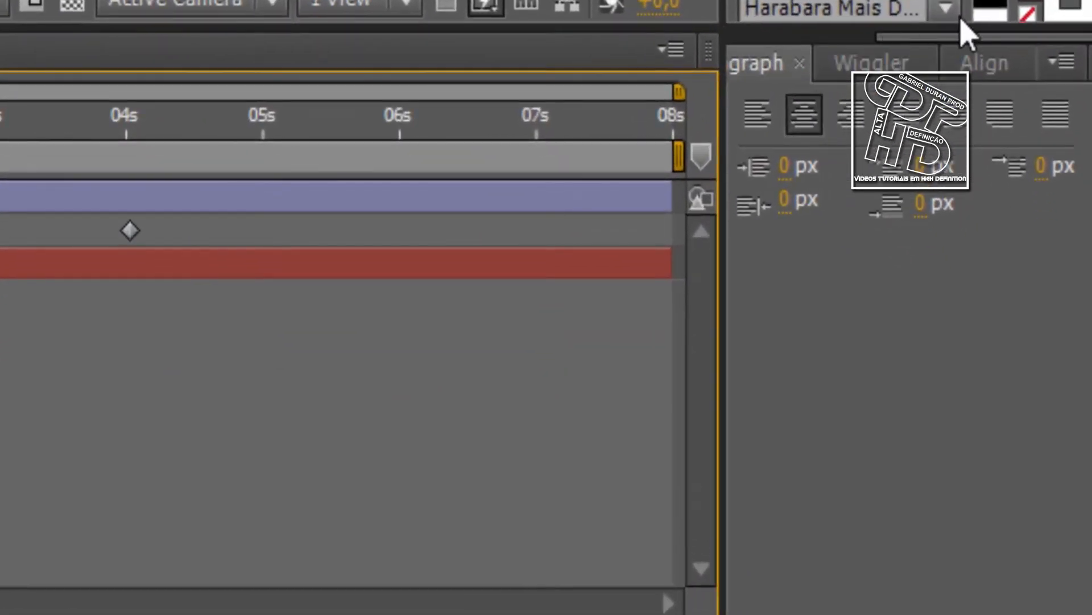
Show the Paragraph options and replace the GDP text with GAGSGHSGHSFGFS and JGFJFGJSFGJSFGJ on two lines
left_click_drag(961, 37, 883, 41)
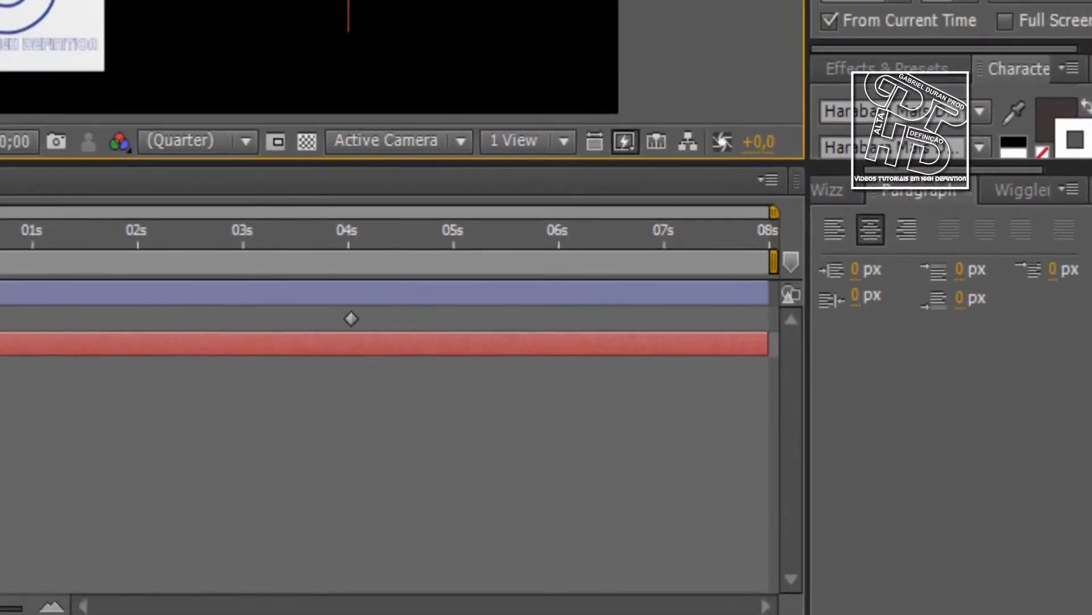
key("Home")
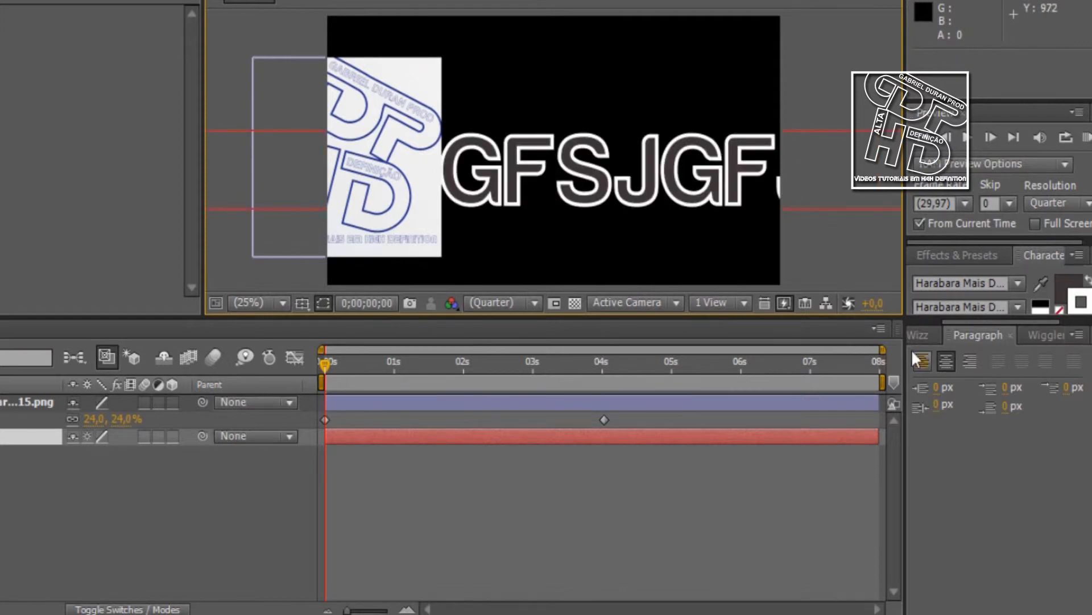
left_click(612, 161)
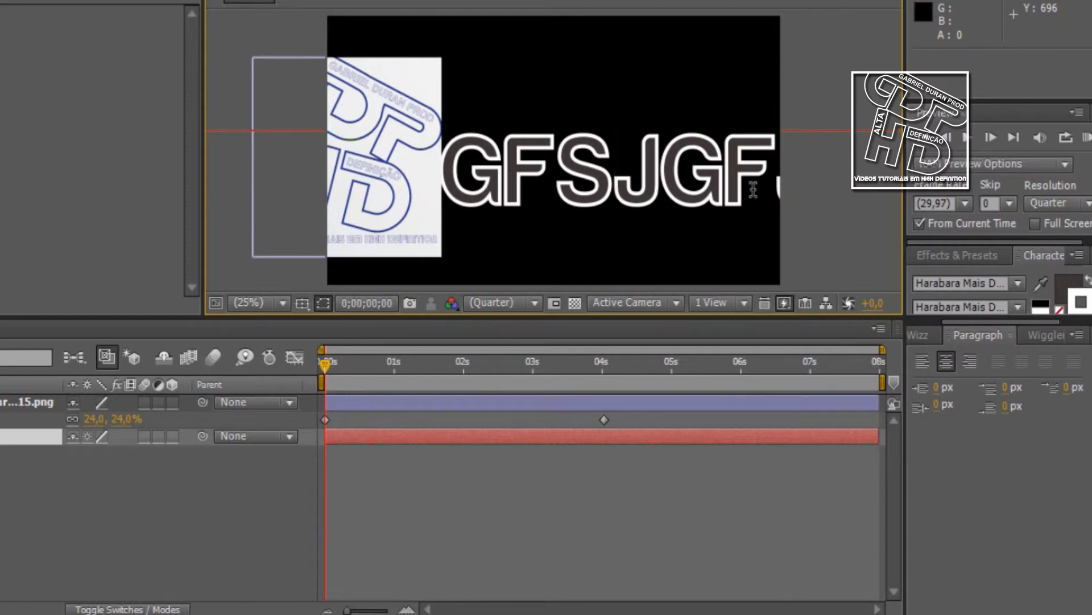
key("Return")
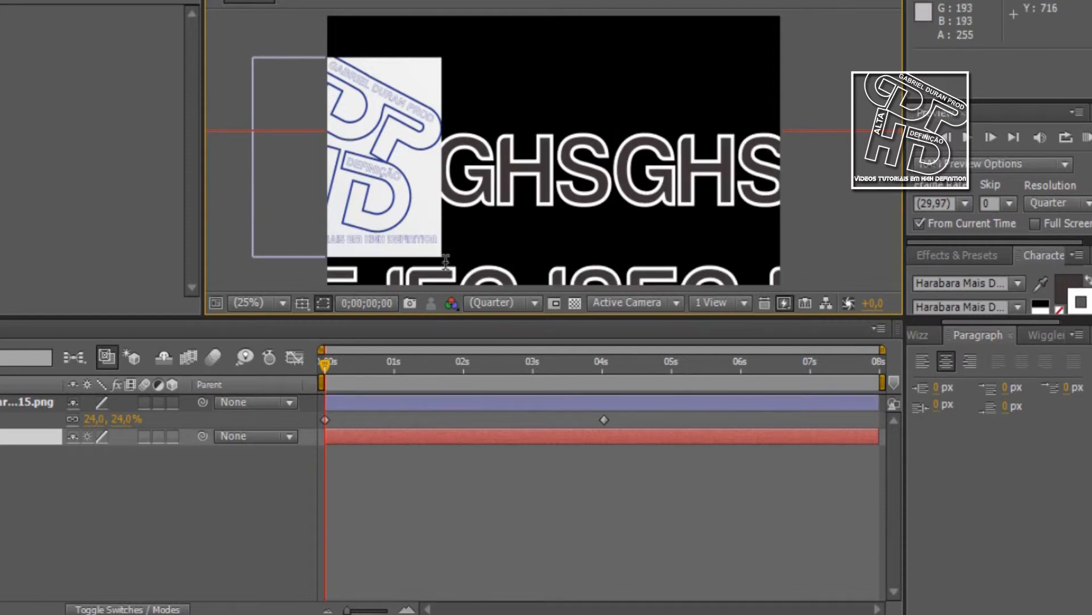
key("Escape")
key("Caps_Lock")
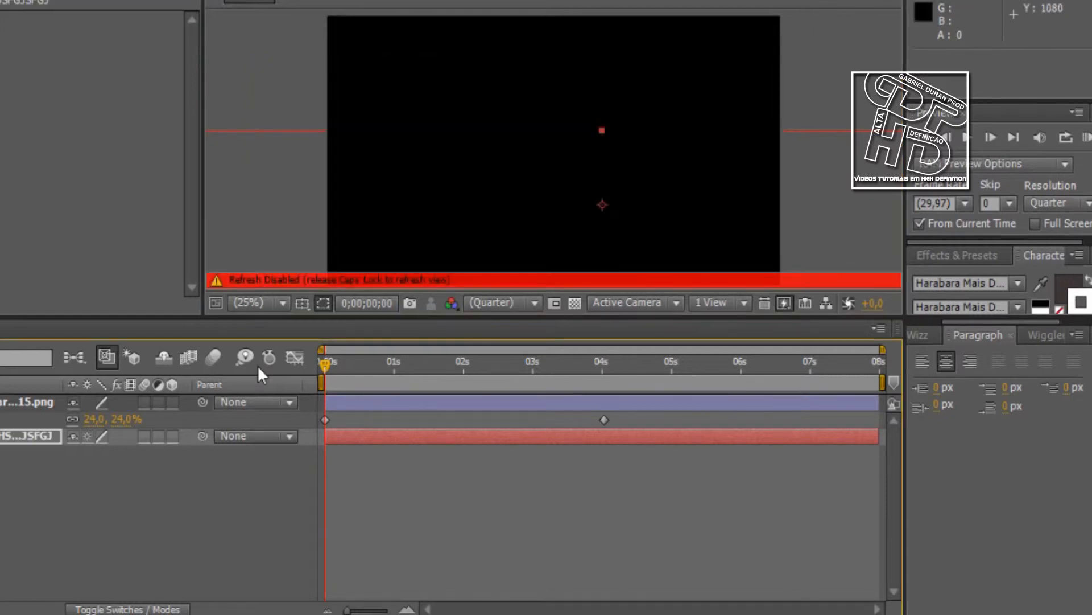
key("Caps_Lock")
Move the two-line text up and scale it down so it fits centred within the frame
left_click_drag(471, 203, 468, 129)
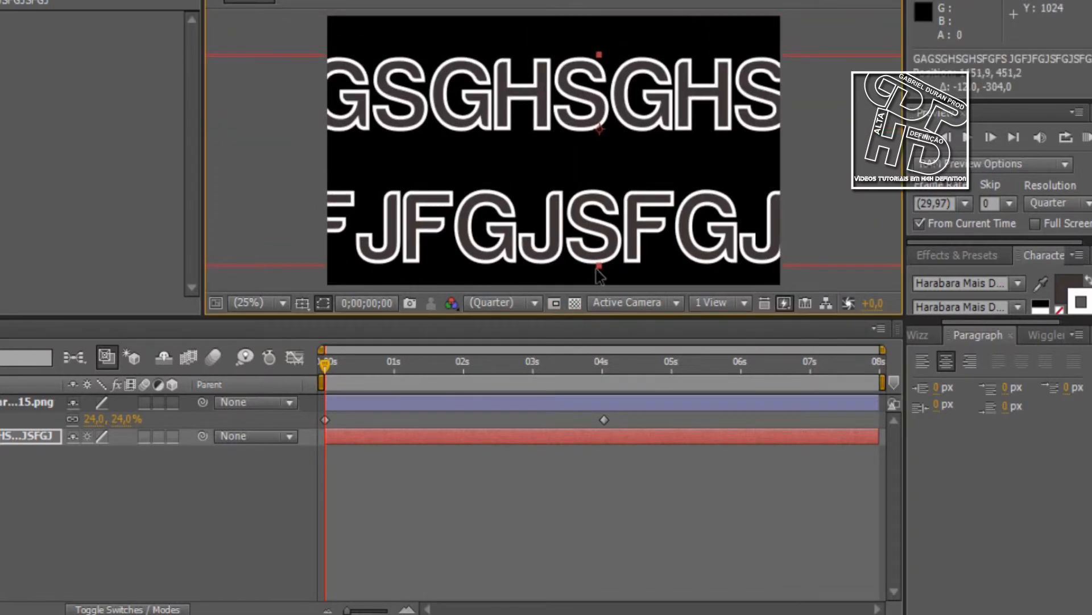
left_click_drag(598, 268, 597, 182)
left_click_drag(633, 118, 579, 128)
double_click(578, 128)
left_click(490, 135)
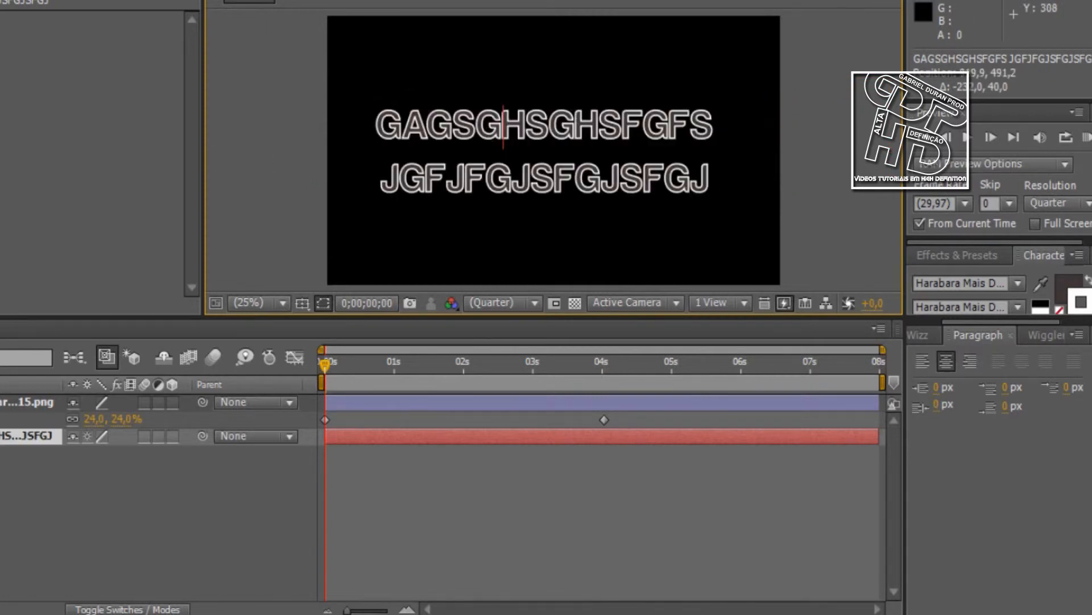
left_click(2, 2)
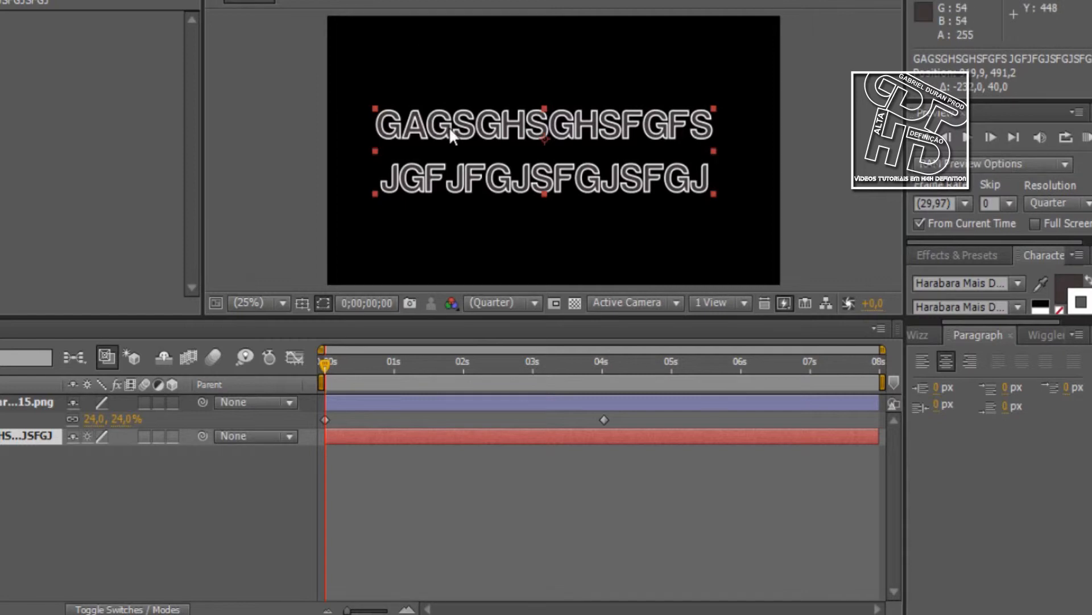
Left-align the two-line text and append jhjgk to its first line, repositioning the text to fit within the frame
left_click(924, 362)
left_click_drag(692, 132, 543, 126)
double_click(543, 128)
left_click(733, 122)
type("jhjg")
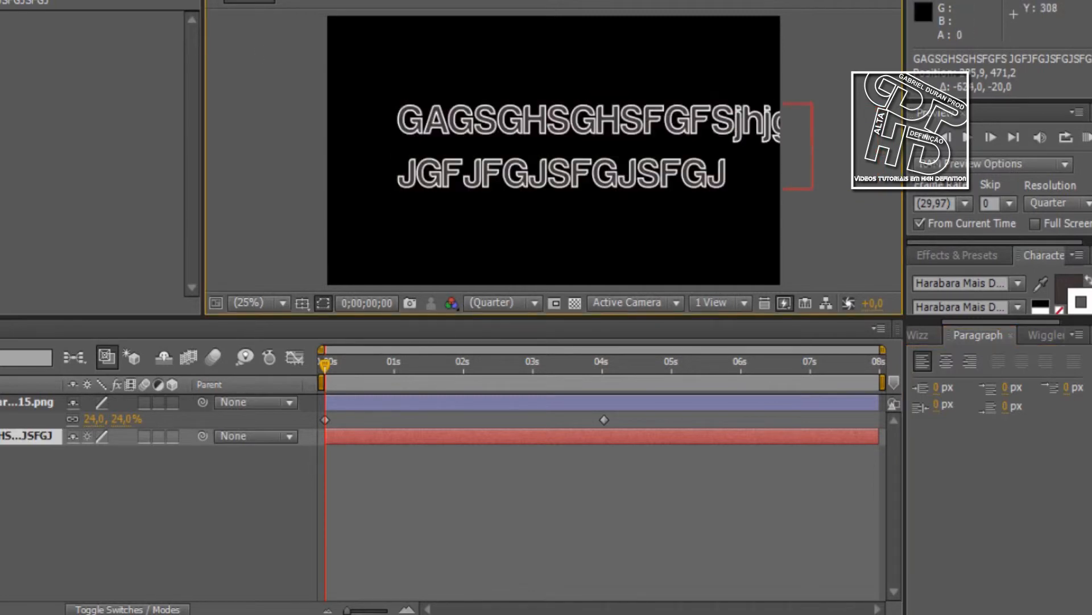
left_click_drag(540, 127, 494, 124)
left_click(848, 224)
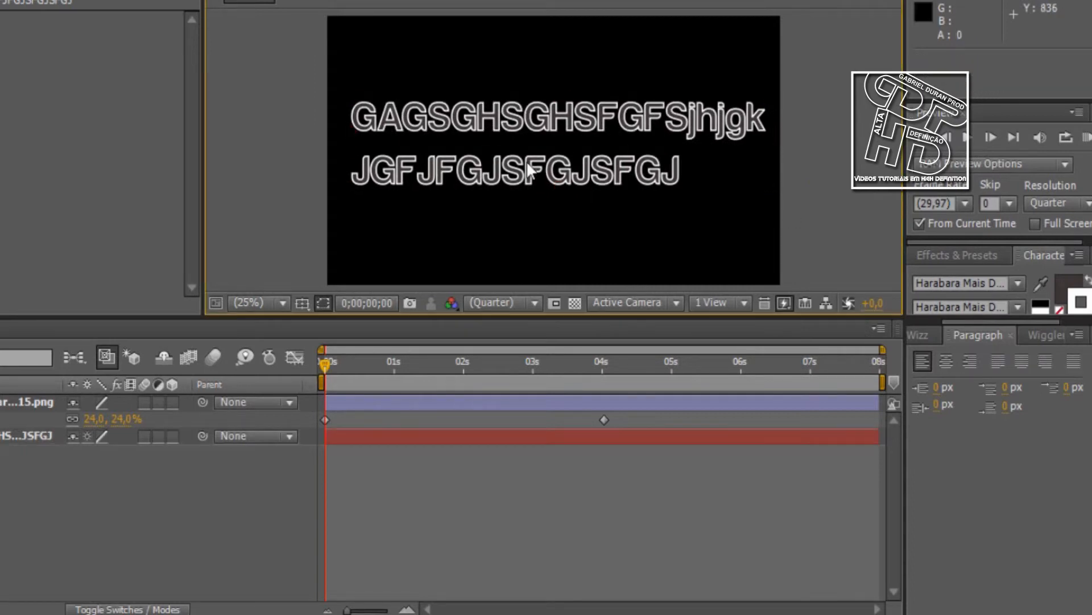
left_click(362, 115)
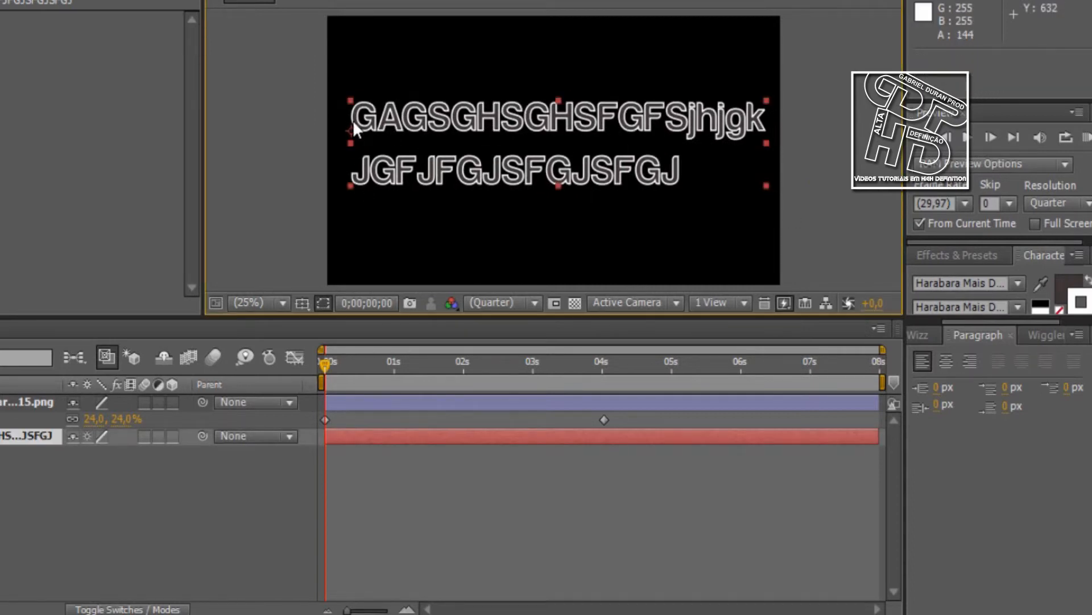
Centre-align the two-line text and switch it to right alignment, repositioning it to fit within the frame after each change
left_click(950, 364)
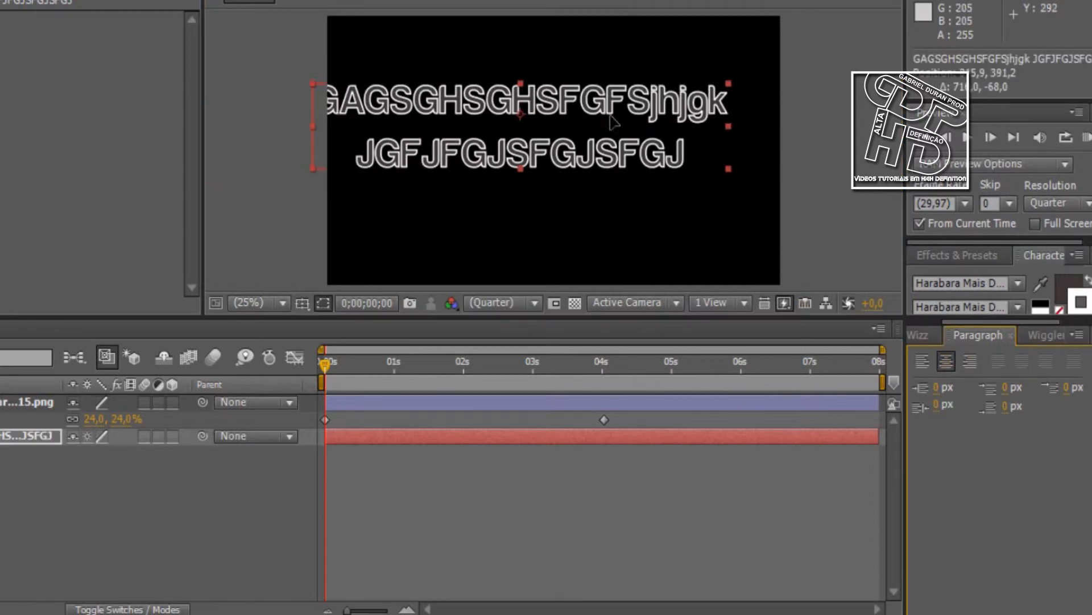
left_click_drag(585, 153, 626, 188)
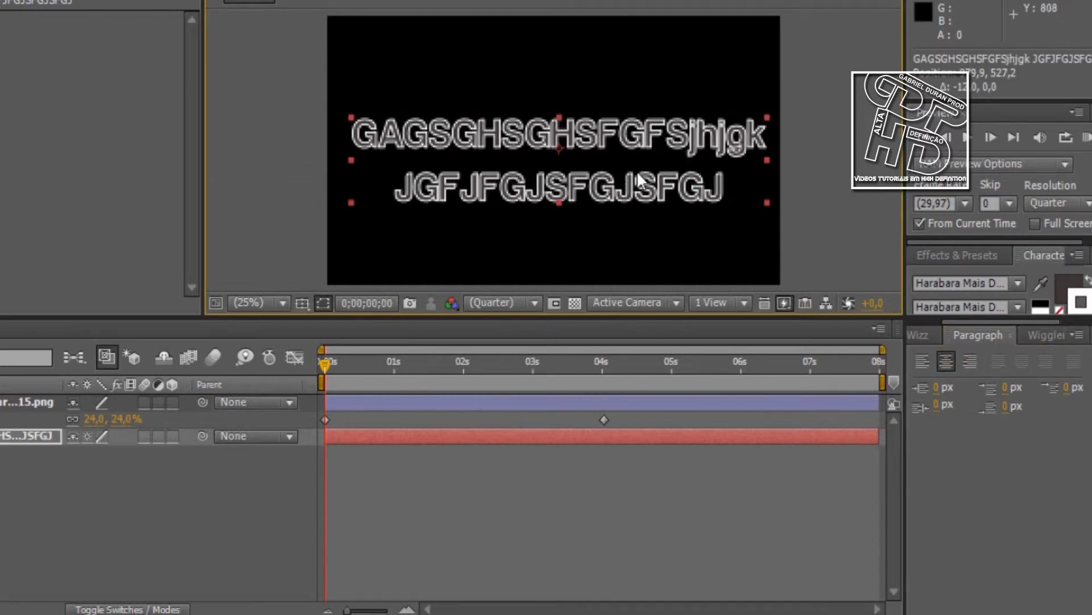
left_click(970, 361)
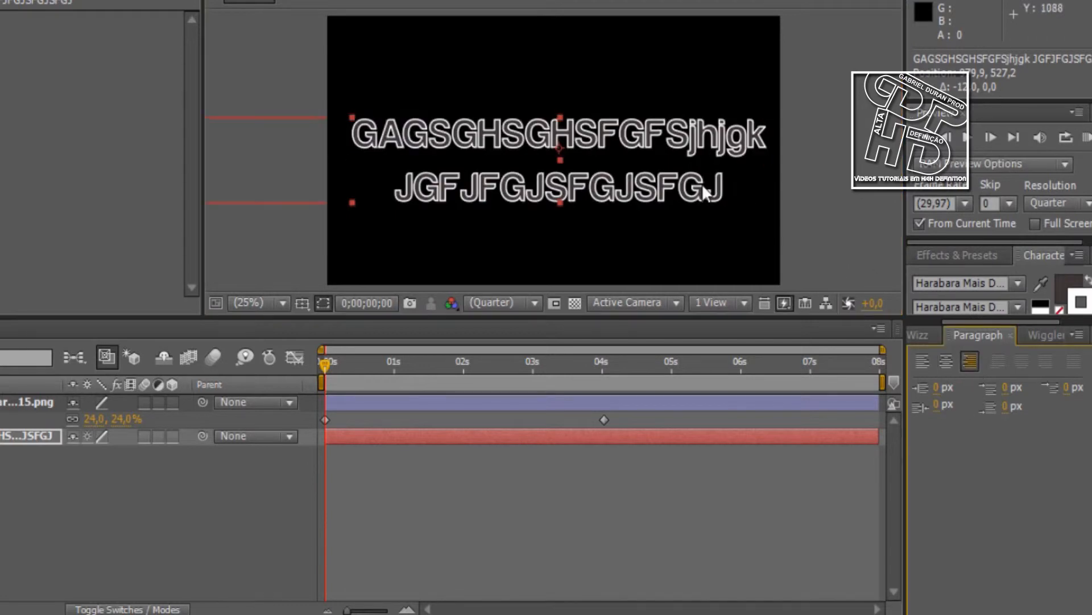
left_click_drag(488, 154, 661, 147)
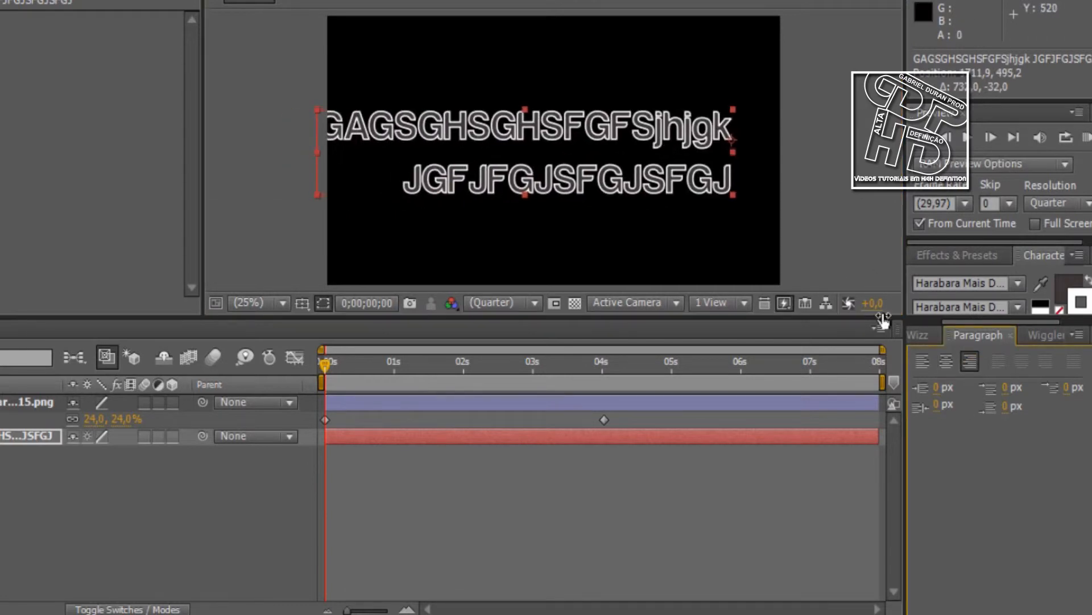
left_click(1022, 366)
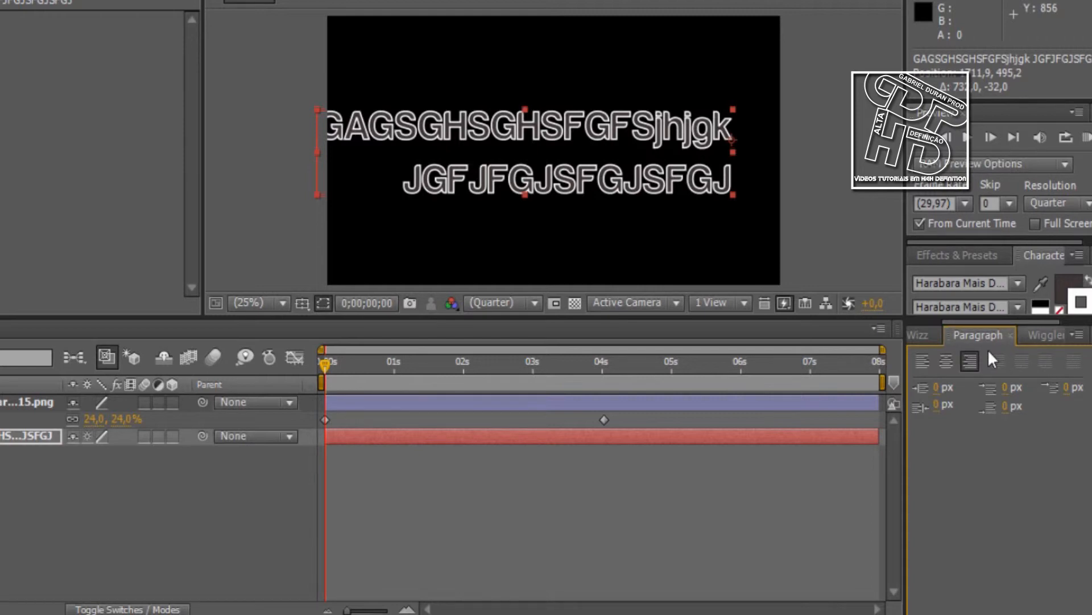
left_click_drag(608, 142, 639, 140)
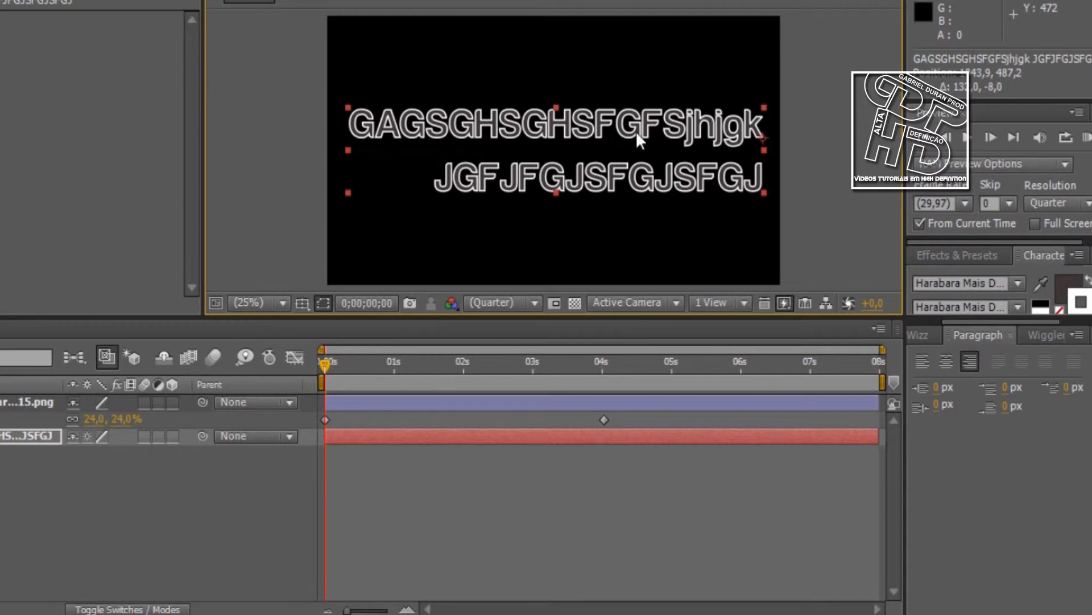
left_click_drag(569, 131, 576, 135)
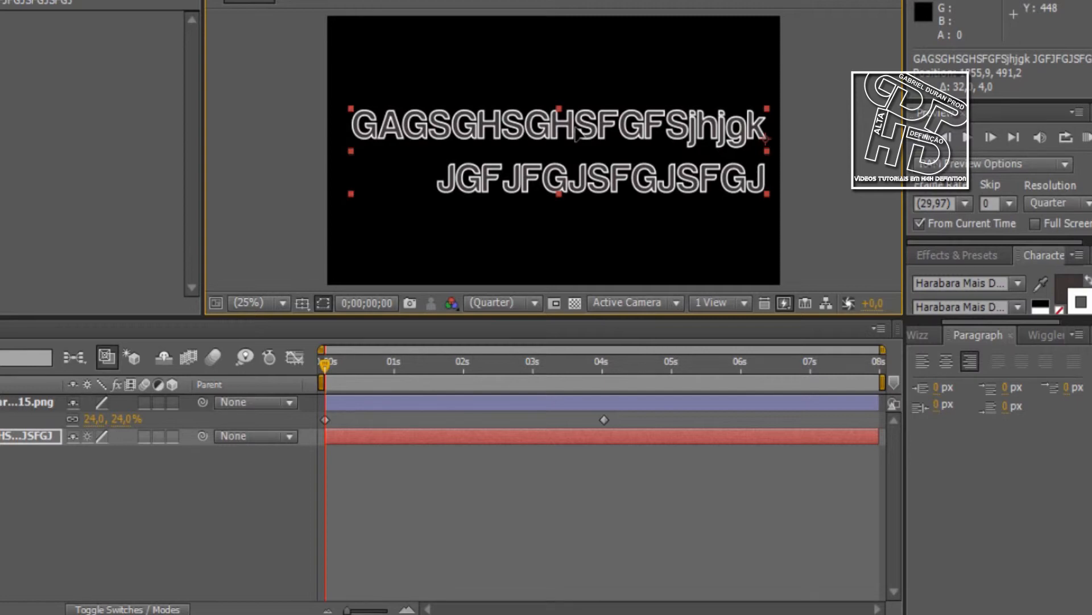
Show the Align options and review the Align Layers to choices, keeping Composition
left_click_drag(1011, 322, 1052, 322)
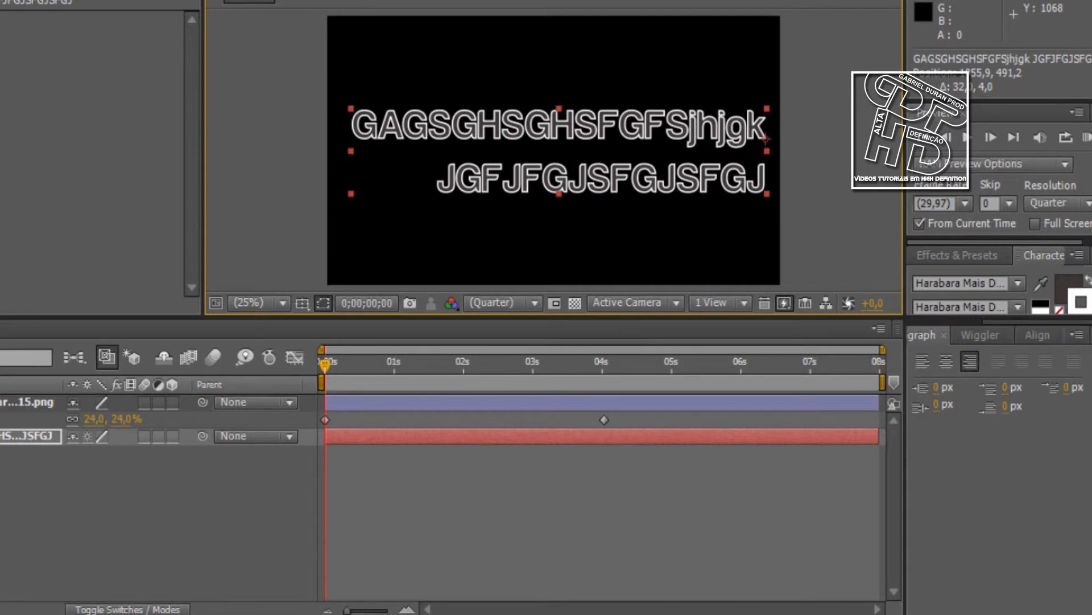
left_click(1038, 335)
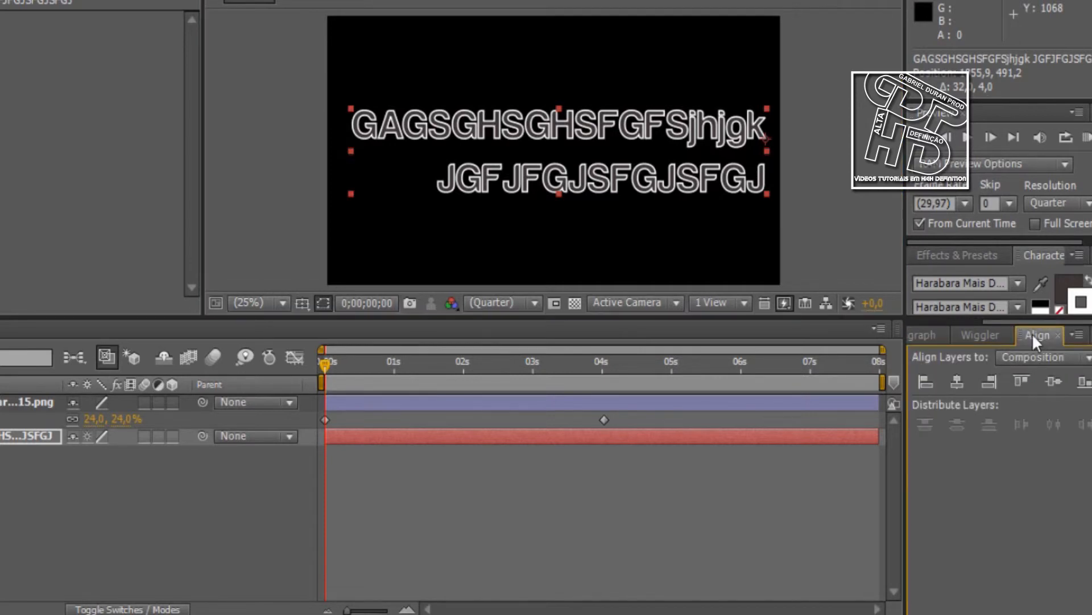
left_click(1073, 358)
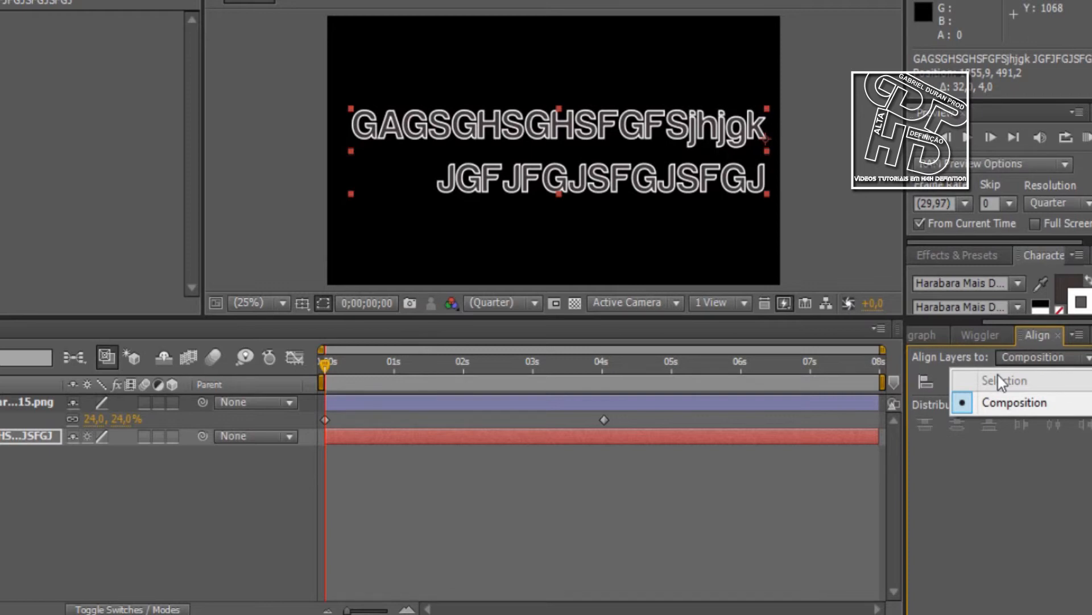
left_click(991, 401)
left_click(1020, 357)
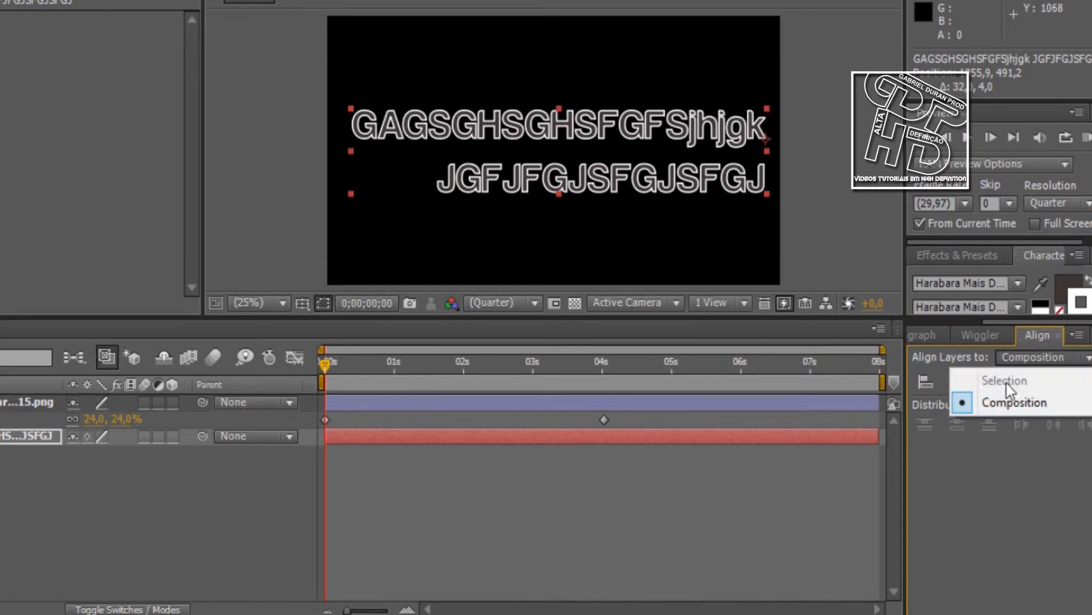
left_click(1018, 401)
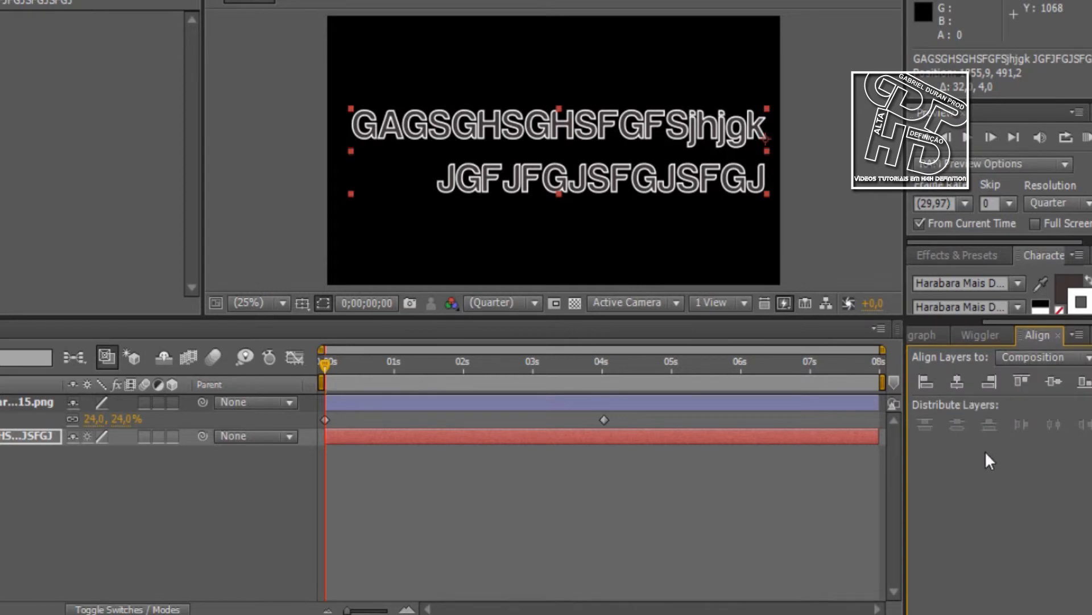
Align the text layer to the composition's top, right and left edges, finishing with it centred in the frame
left_click(961, 383)
left_click(1014, 383)
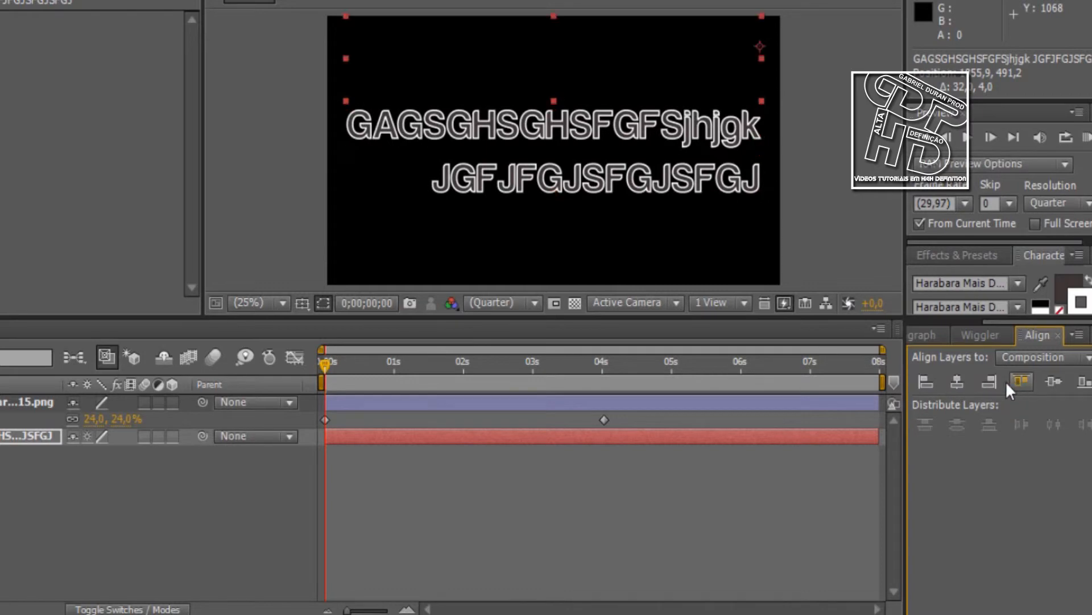
left_click(986, 383)
left_click(927, 383)
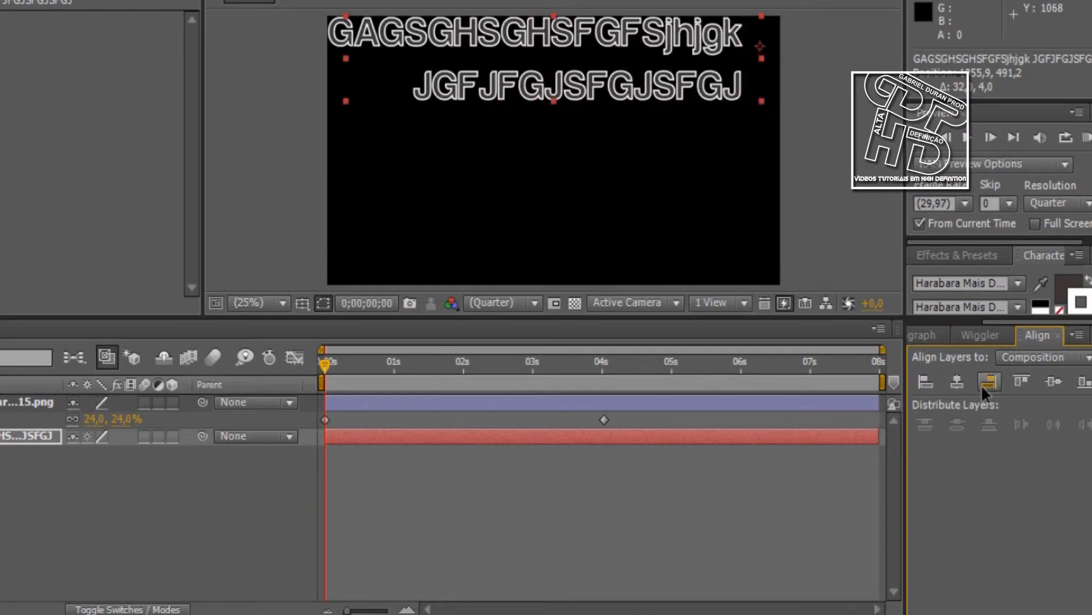
left_click(1058, 388)
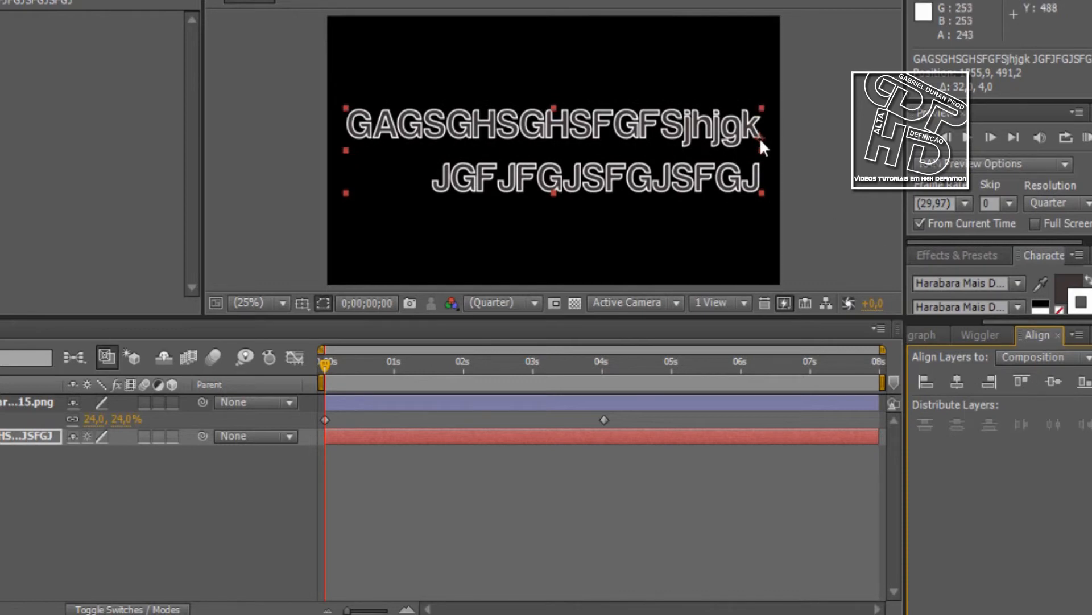
Move the text slightly down and to the left in the frame and rotate it to -2°
left_click_drag(760, 138, 742, 151)
key("r")
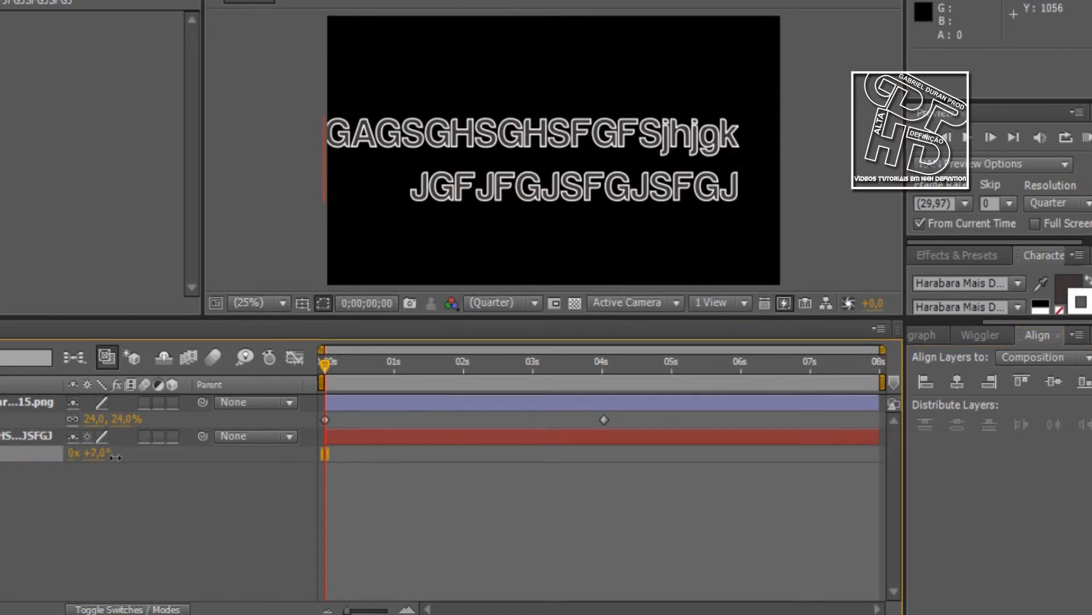
left_click_drag(93, 453, 139, 477)
left_click(88, 464)
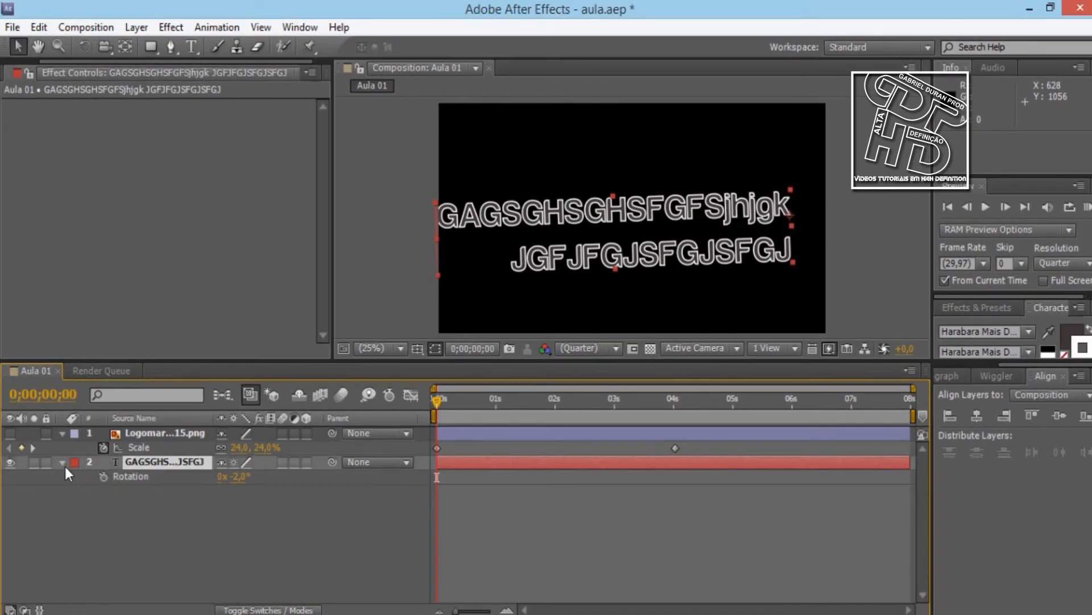
Expand the text layer's Transform properties and set its Anchor Point to -144, 13
left_click(62, 463)
left_click(63, 463)
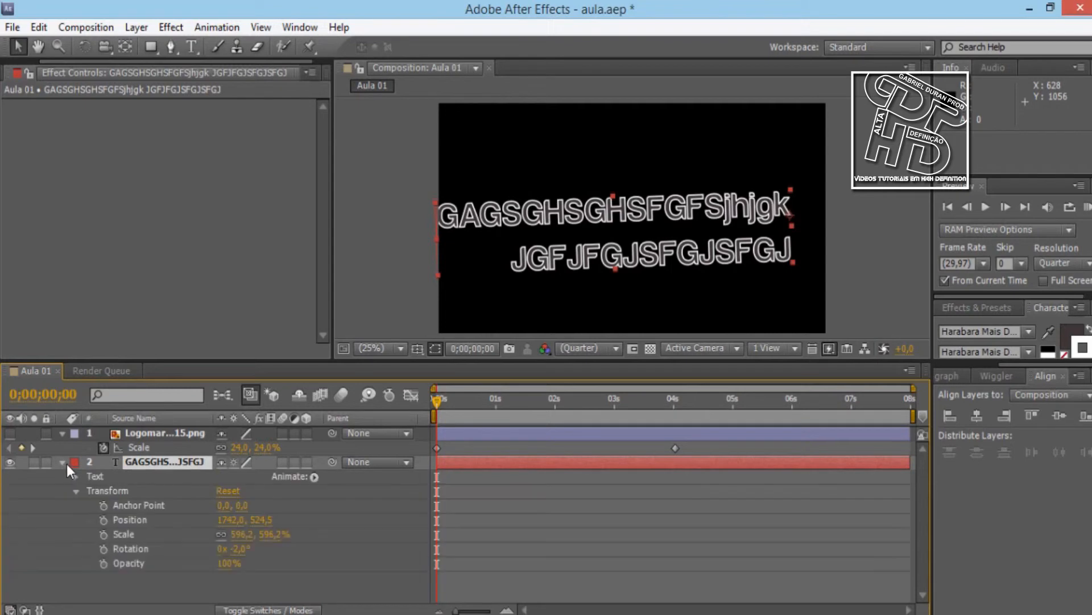
left_click(225, 506)
left_click(317, 511)
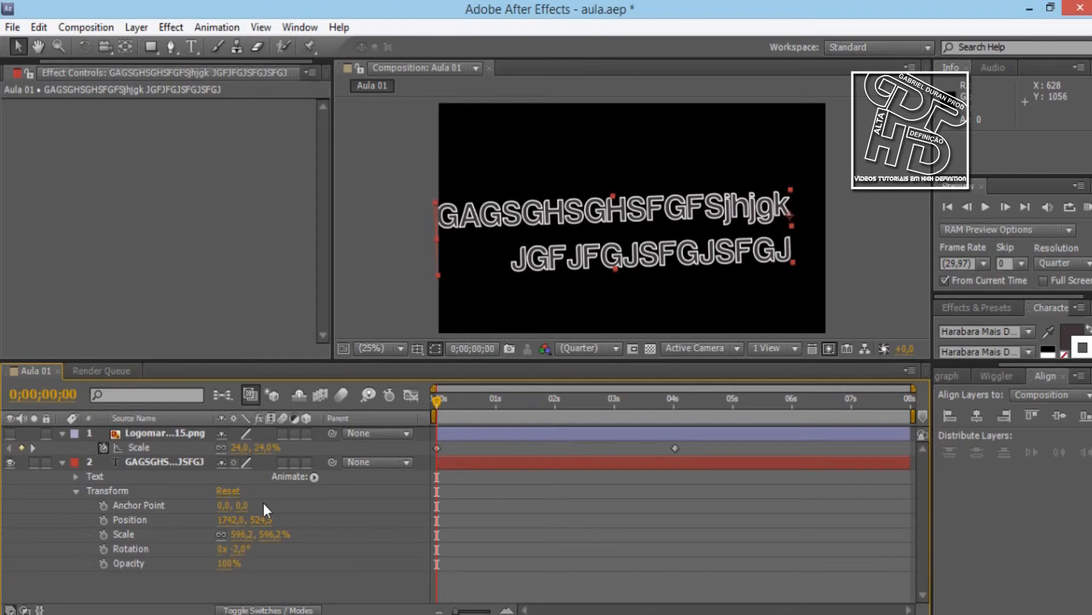
left_click_drag(229, 506, 129, 519)
left_click_drag(255, 506, 270, 506)
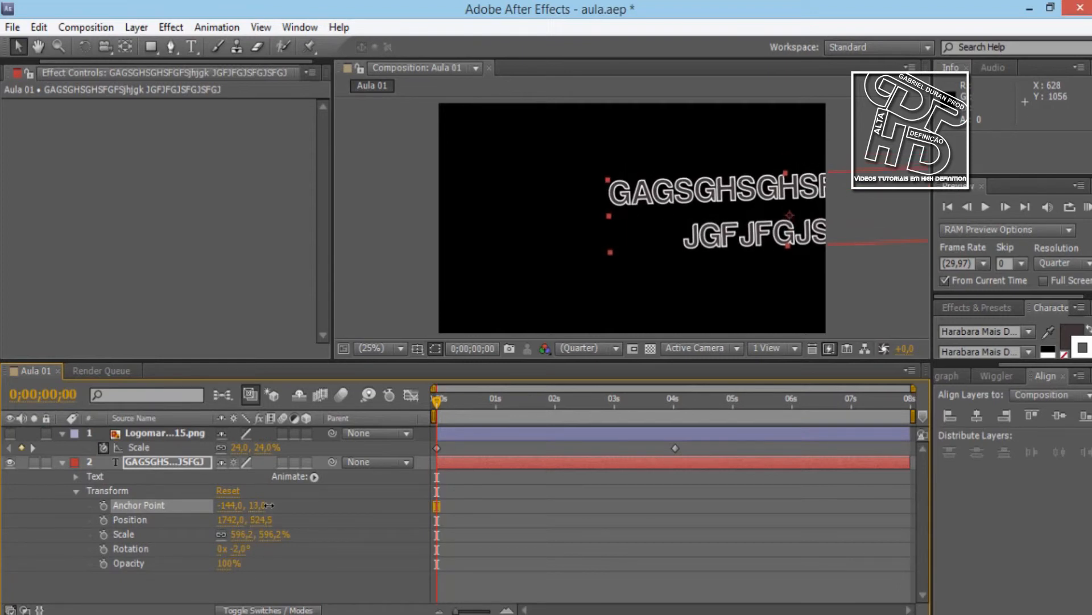
Move the text back into the frame at about 998, 620.5 and rotate it around its new anchor point to 321°
left_click_drag(607, 245, 502, 259)
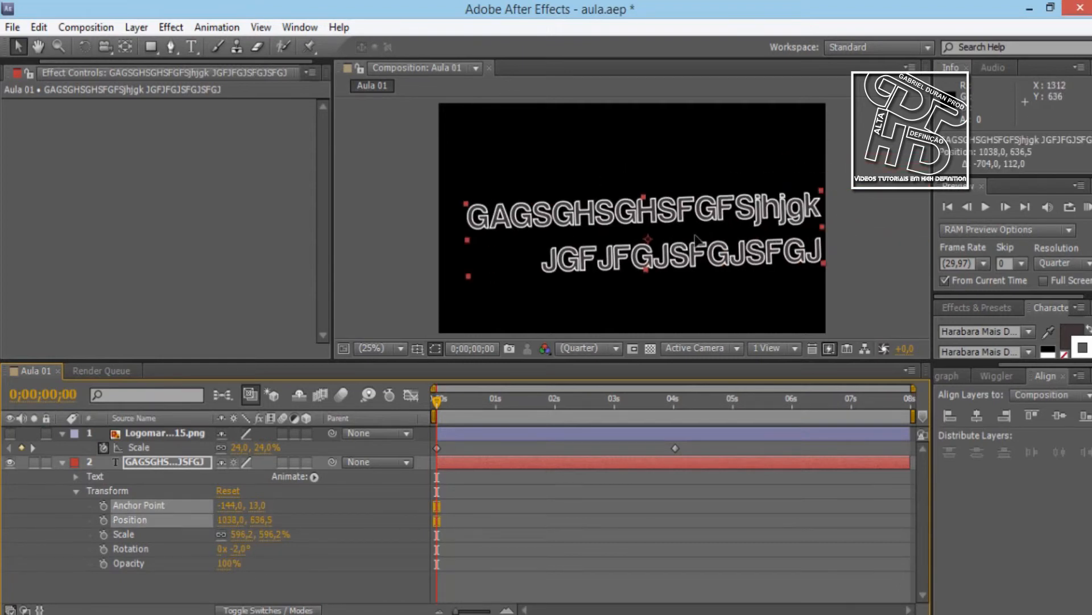
key("r")
left_click_drag(234, 476, 502, 476)
Align the rotated text to the composition's bottom and left edges, finishing with horizontal and vertical centre alignment
left_click(981, 423)
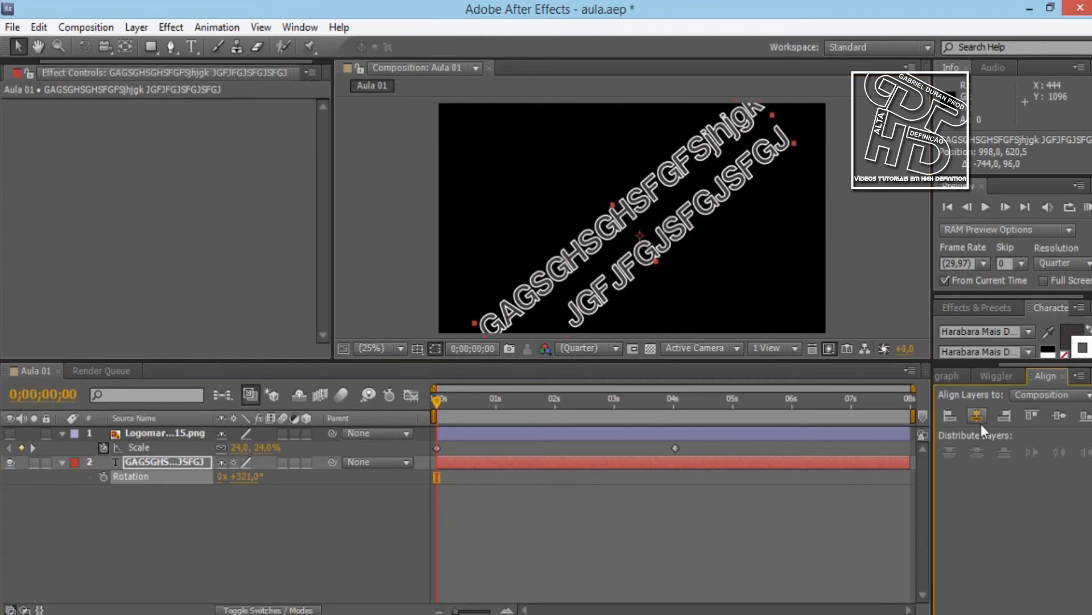
left_click(1062, 421)
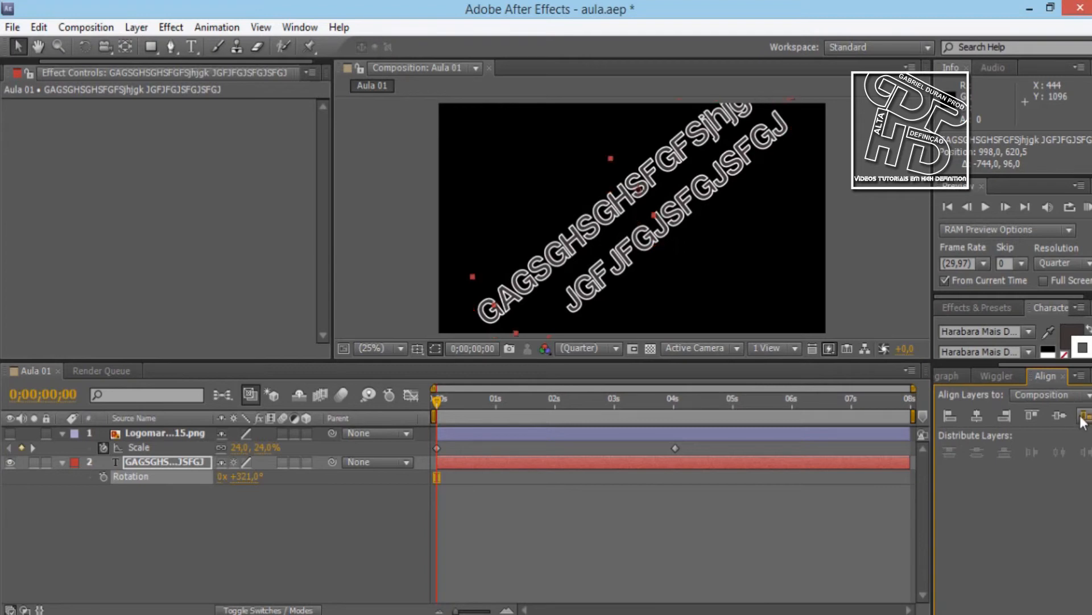
left_click(1084, 415)
left_click(951, 416)
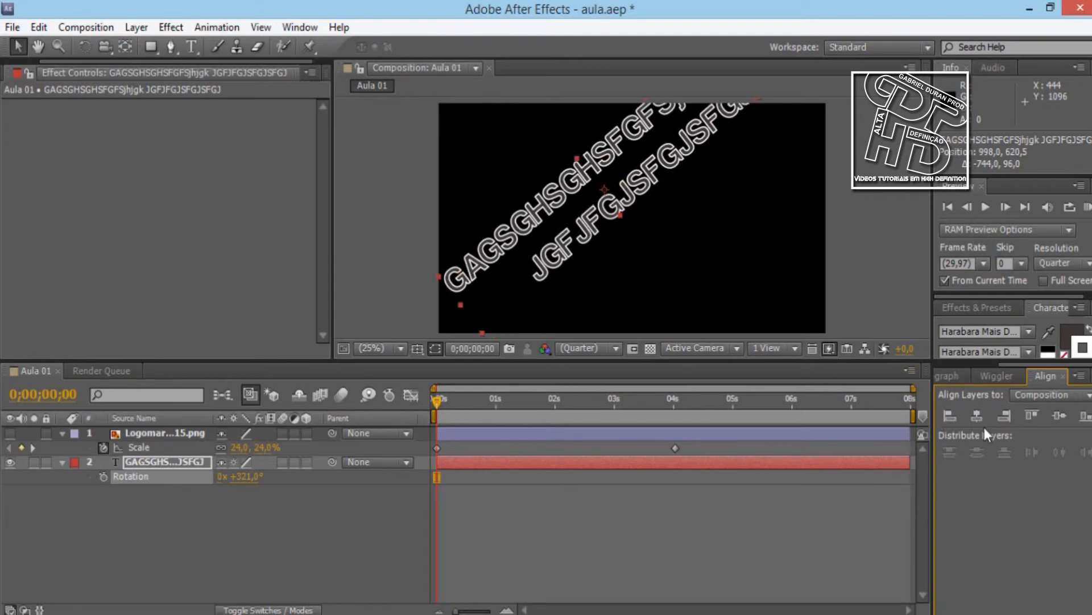
left_click(981, 418)
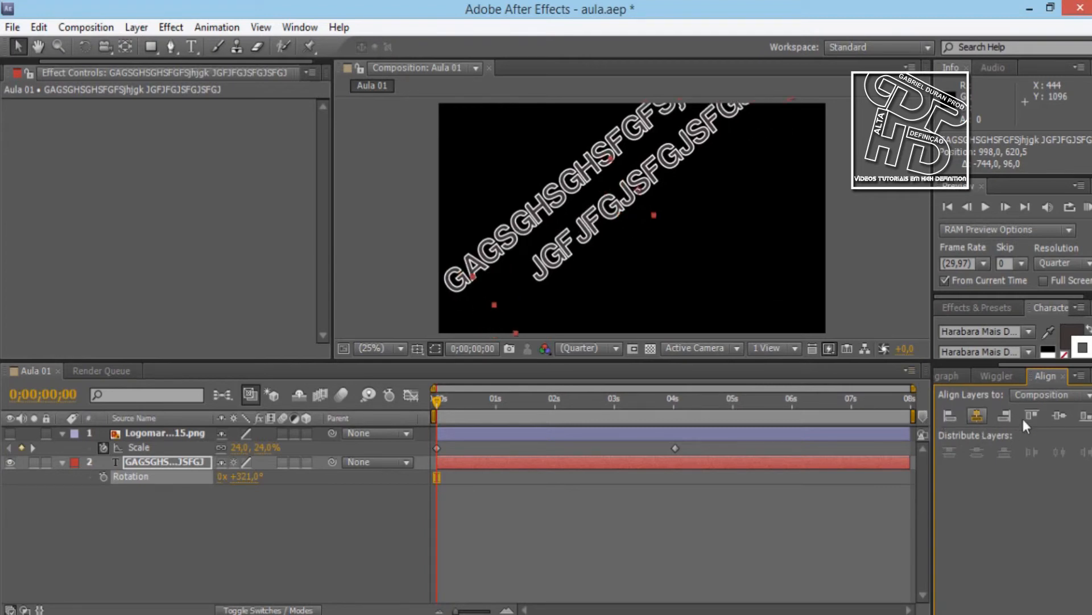
left_click(1055, 417)
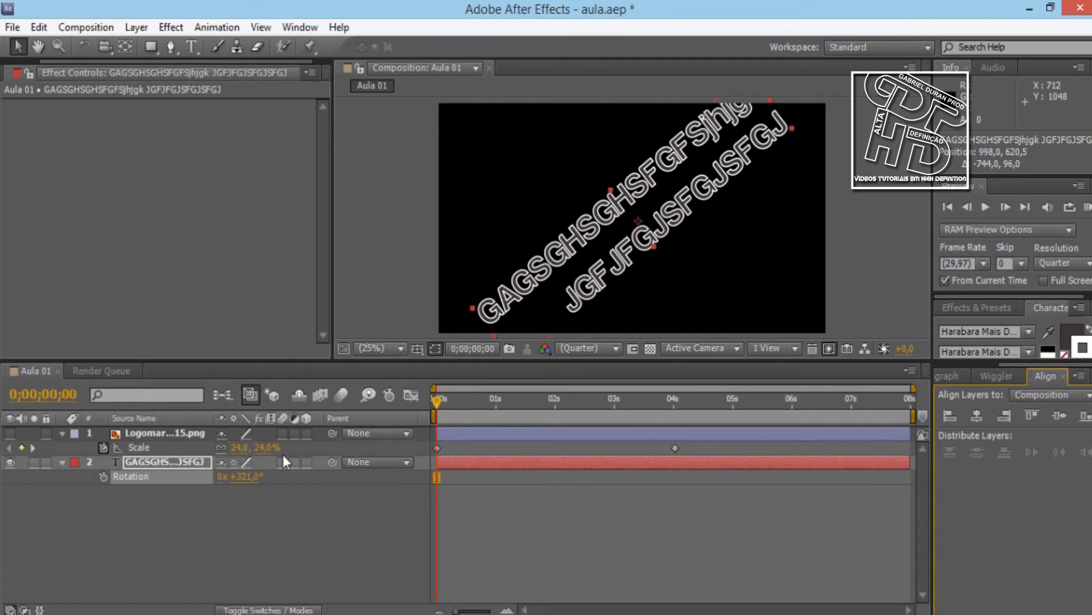
Expand the text layer's Transform properties again and set its Anchor Point to 0, 0
left_click(124, 462)
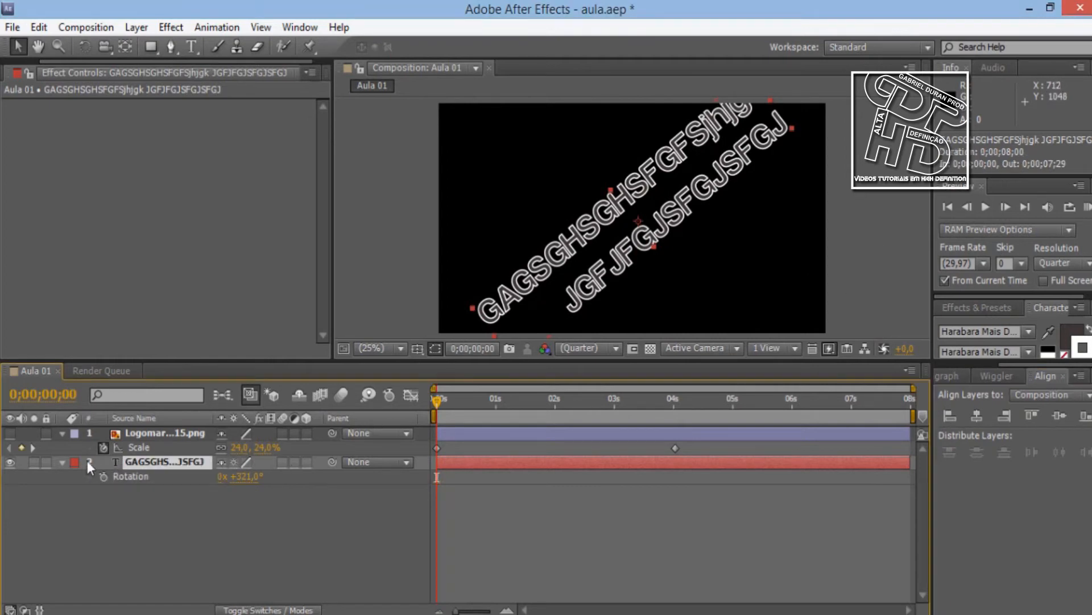
left_click(71, 462)
left_click(63, 459)
left_click(63, 459)
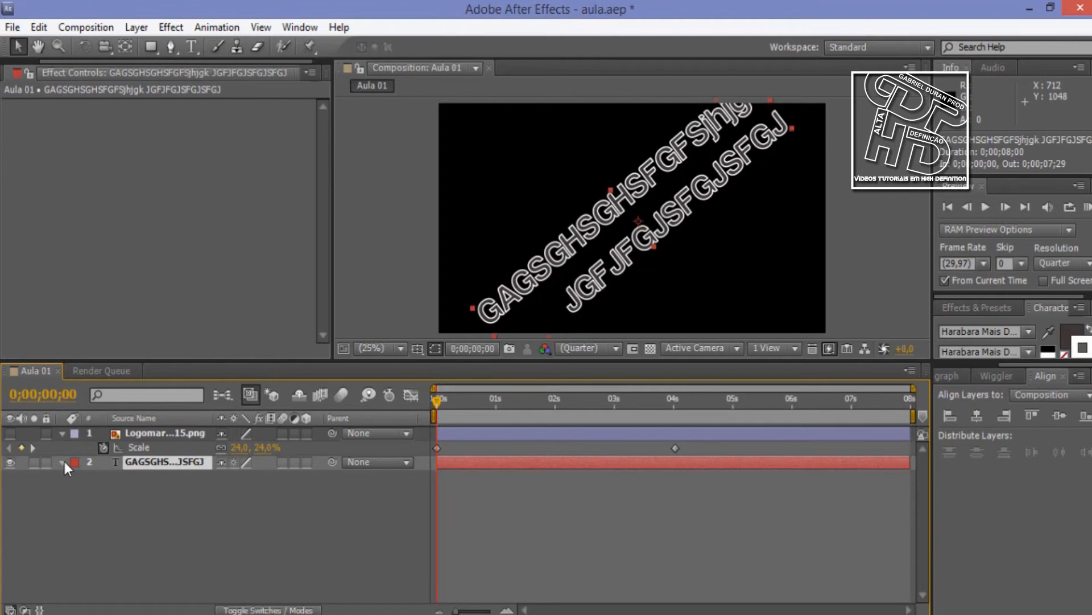
left_click(63, 459)
left_click(232, 505)
type("0")
key("Tab")
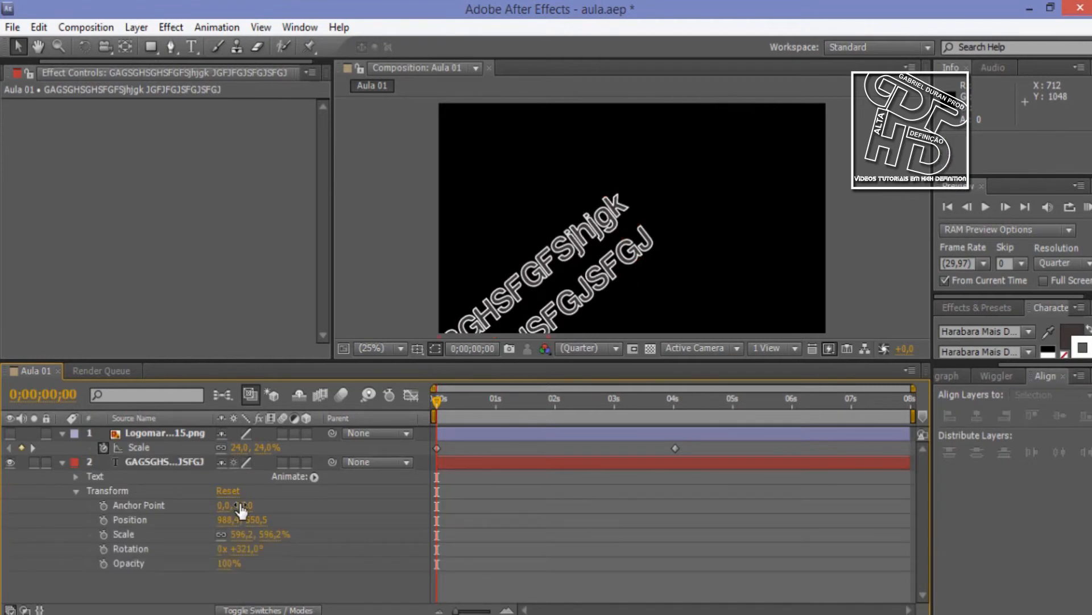
type("0")
key("Return")
Rotate the text layer around its corner anchor point to 1x +322° and collapse its properties
key("r")
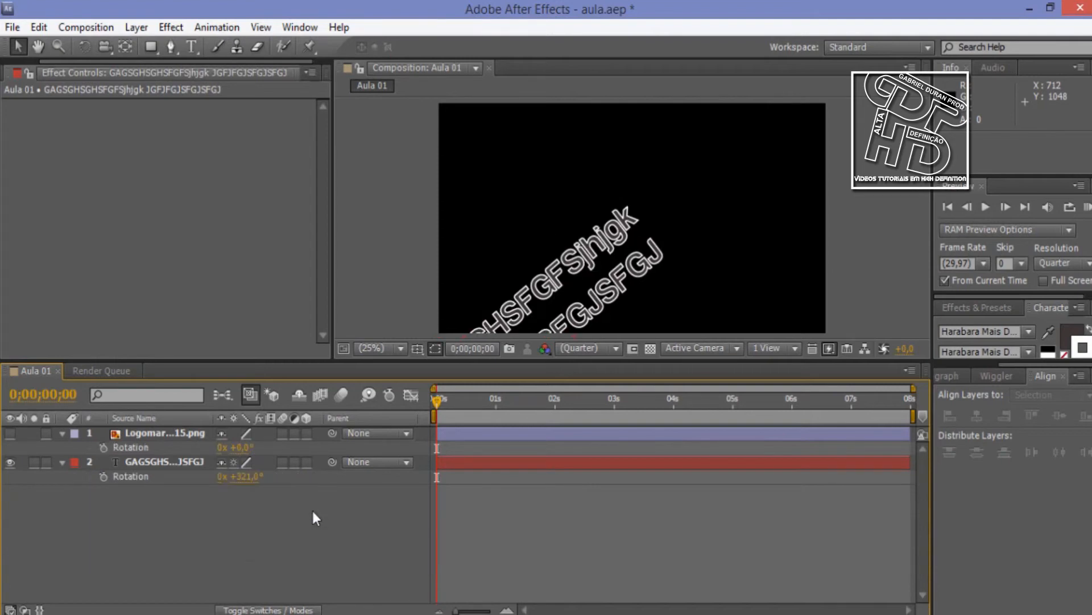
left_click_drag(241, 478, 550, 496)
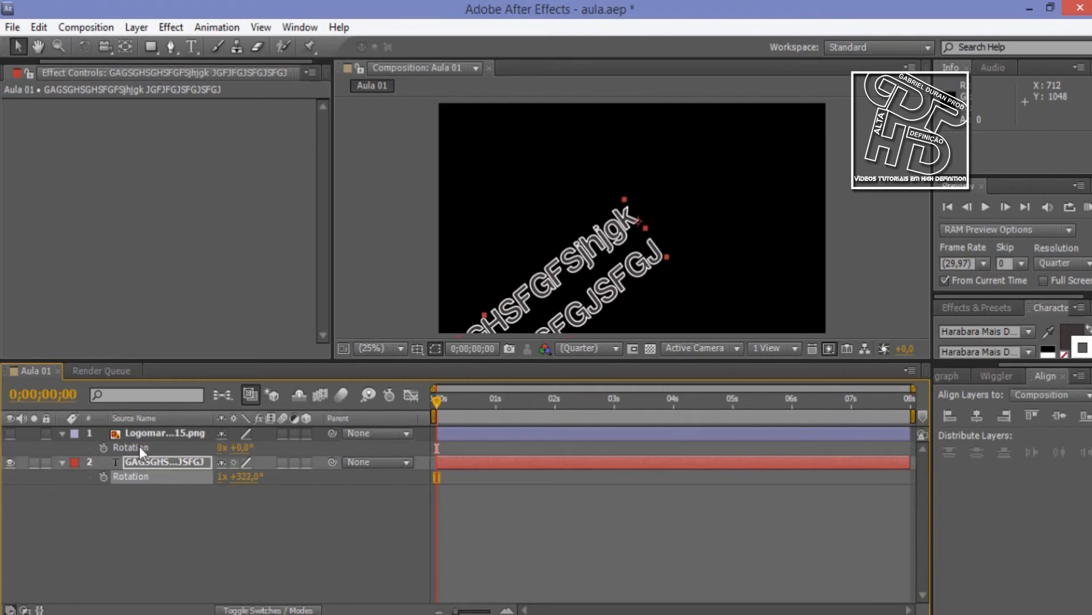
left_click(62, 462)
Show the logo image layer and centre it in the frame, enlarged to about the full frame height
left_click(10, 433)
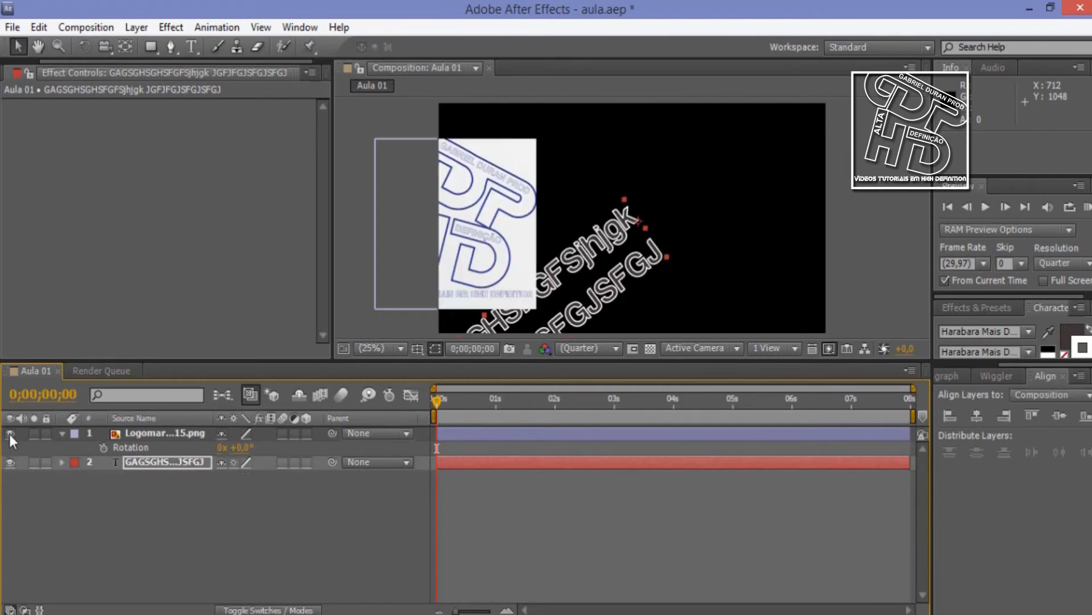
left_click_drag(500, 234, 675, 226)
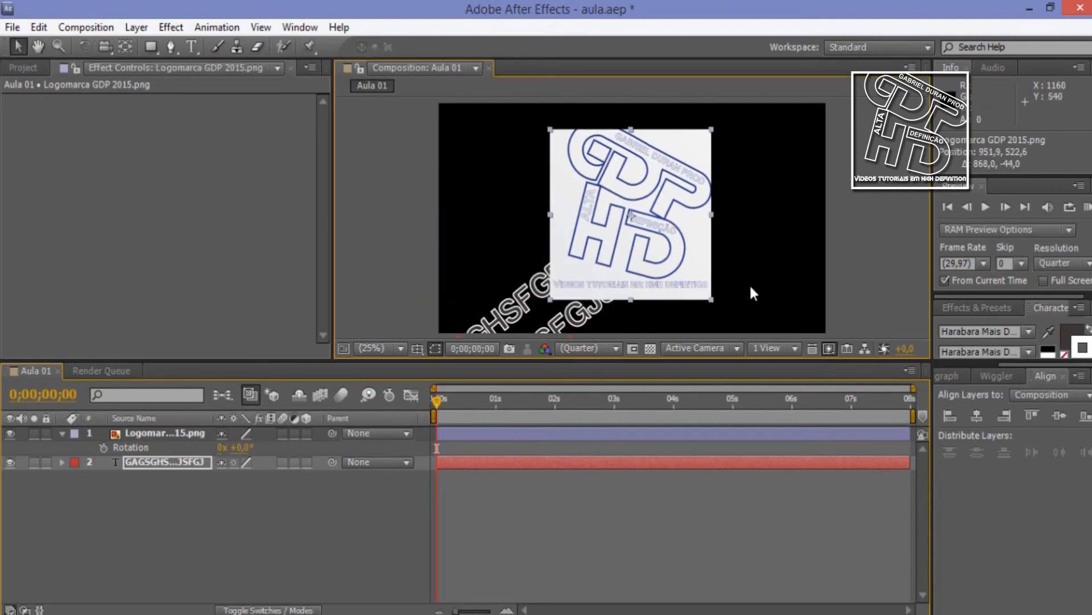
left_click_drag(712, 300, 777, 330)
left_click_drag(636, 212, 635, 214)
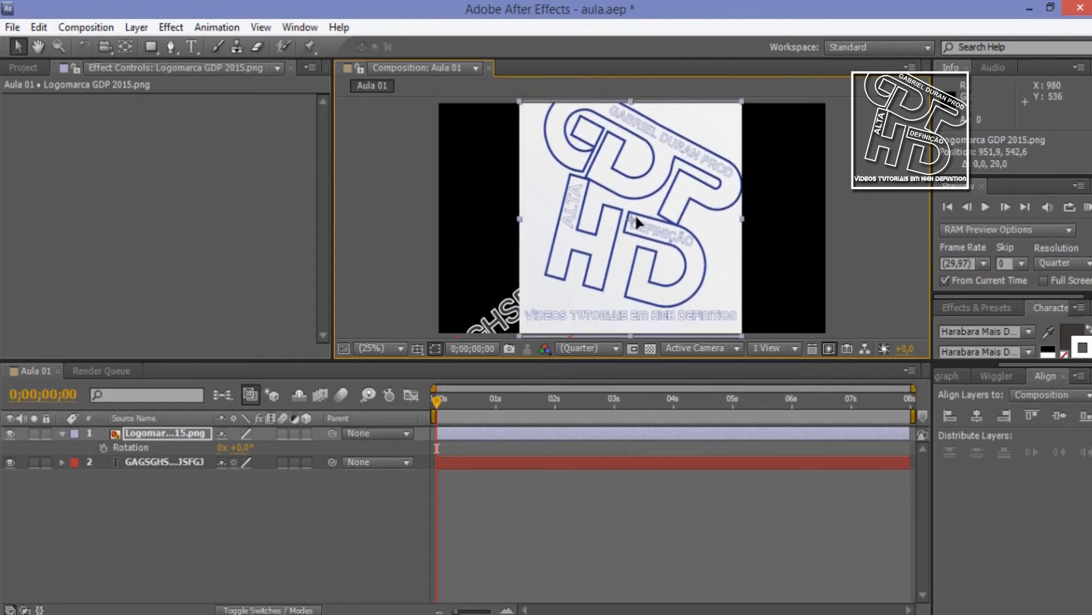